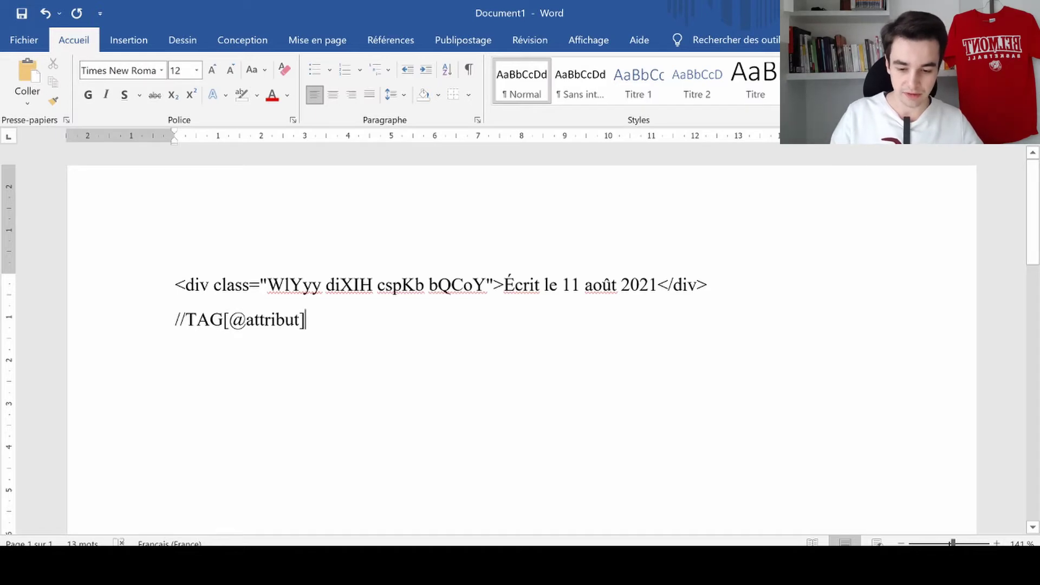
# Replace the TAG placeholder in the XPath template line with div
pyautogui.doubleClick(197, 285)
pyautogui.doubleClick(205, 322)
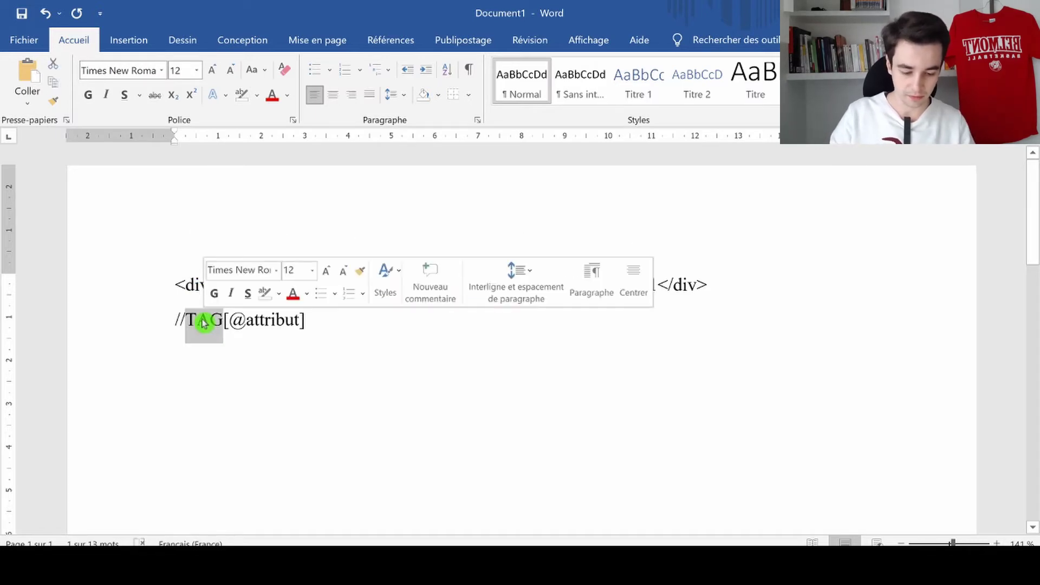
pyautogui.write('div')
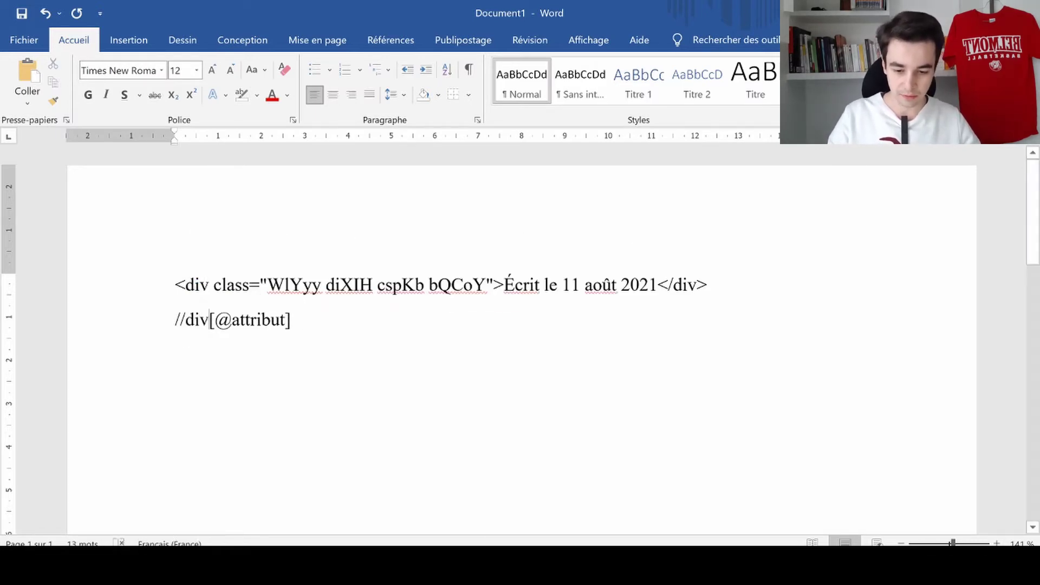
# Copy class="WlYyy diXIH cspKb bQCoY" from the HTML line and put it in place of the attribut placeholder after the @ sign
pyautogui.press('Up')
pyautogui.hotkey('shift', 'Right')
pyautogui.hotkey('shift', 'Right')
pyautogui.hotkey('shift', 'Right')
pyautogui.hotkey('shift', 'Right')
pyautogui.hotkey('shift', 'Right')
pyautogui.hotkey('shift', 'Right')
pyautogui.hotkey('shift', 'Right')
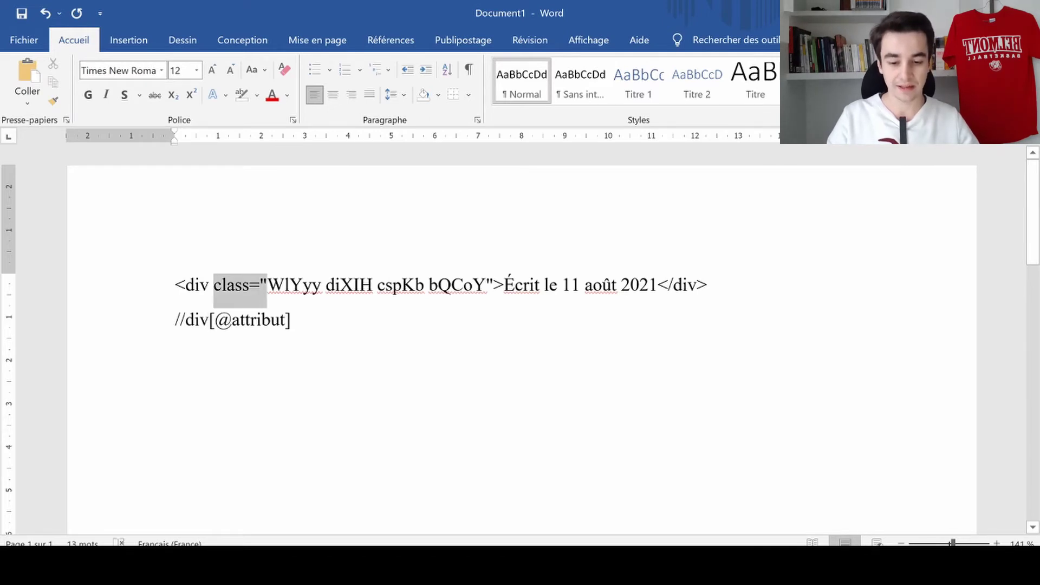
pyautogui.hotkey('ctrl', 'shift', 'Right')
pyautogui.hotkey('ctrl', 'shift', 'Right')
pyautogui.hotkey('ctrl', 'shift', 'Right')
pyautogui.hotkey('ctrl', 'shift', 'Right')
pyautogui.hotkey('ctrl', 'shift', 'Right')
pyautogui.hotkey('shift', 'Left')
pyautogui.hotkey('shift', 'Left')
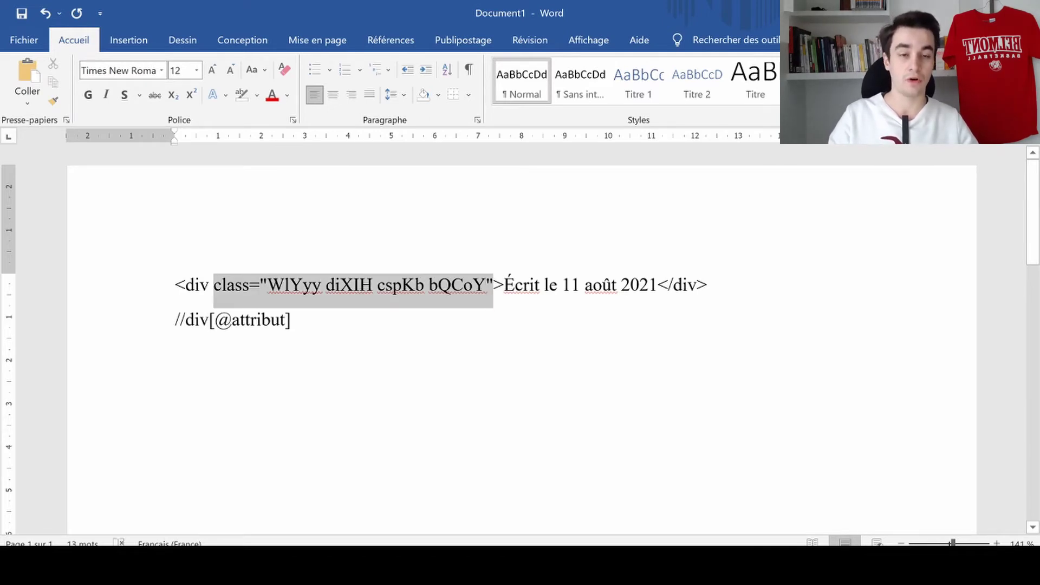
pyautogui.keyDown('shift'); pyautogui.click(490, 283); pyautogui.keyUp('shift')
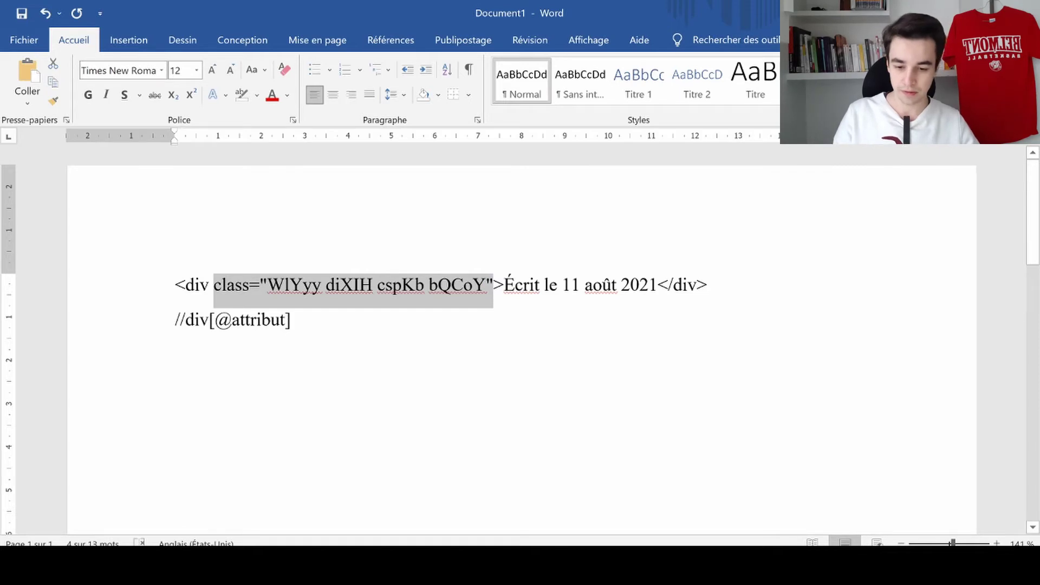
pyautogui.hotkey('ctrl', 'c')
pyautogui.doubleClick(261, 320)
pyautogui.hotkey('ctrl', 'v')
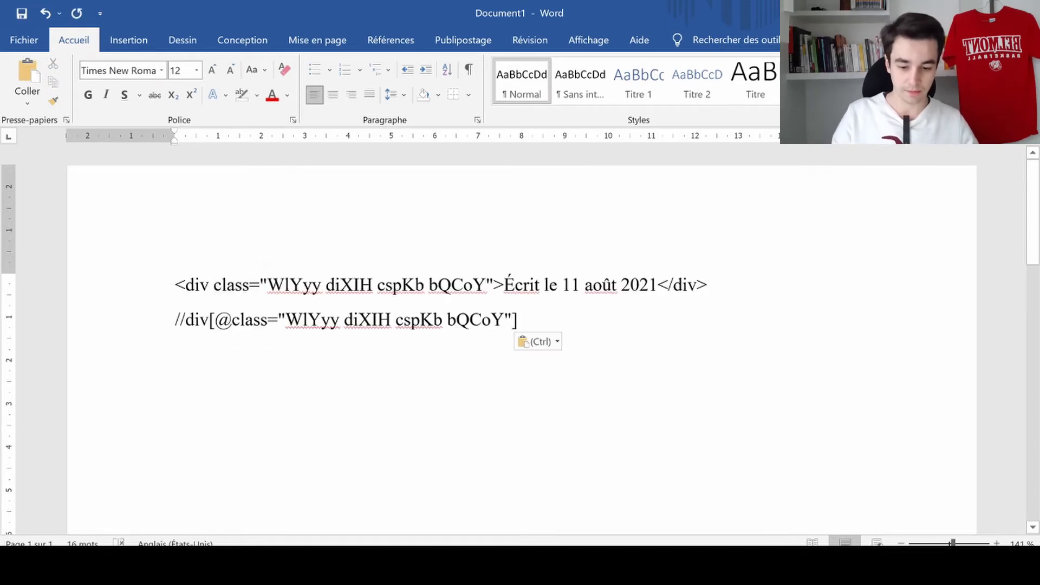
pyautogui.click(153, 332)
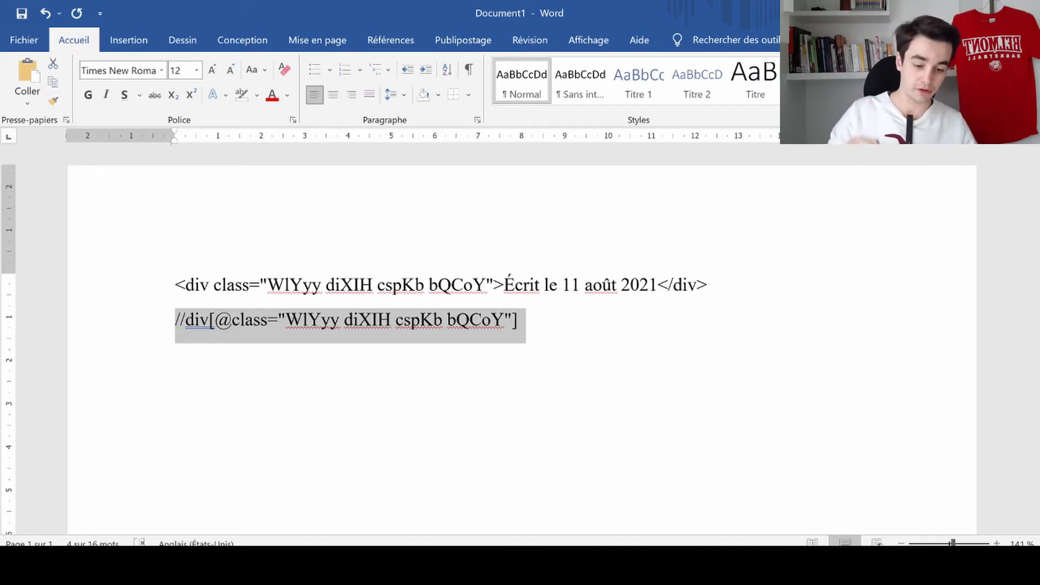
pyautogui.click(580, 490)
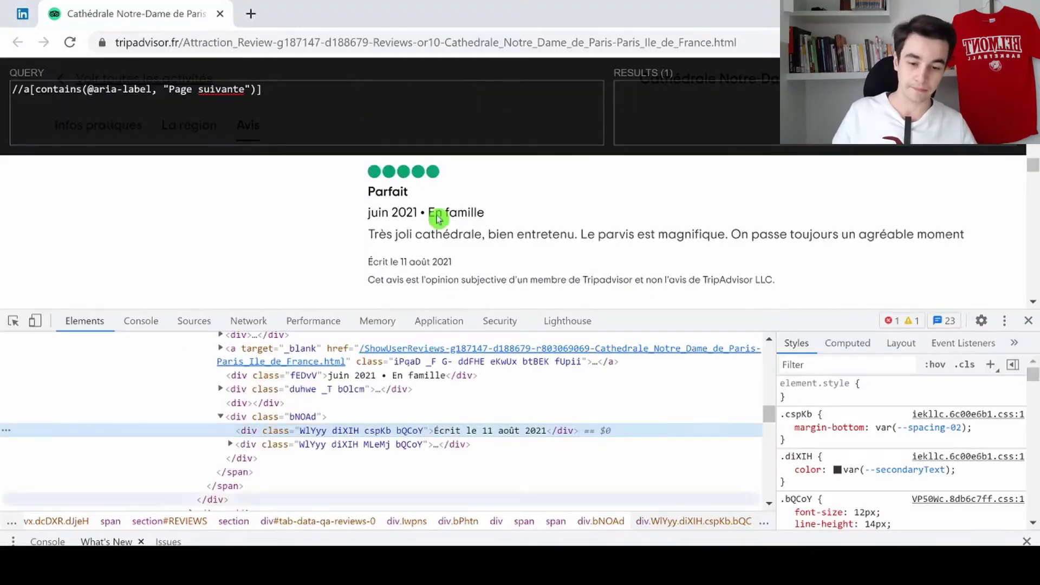
pyautogui.hotkey('ctrl', 'a')
pyautogui.press('BackSpace')
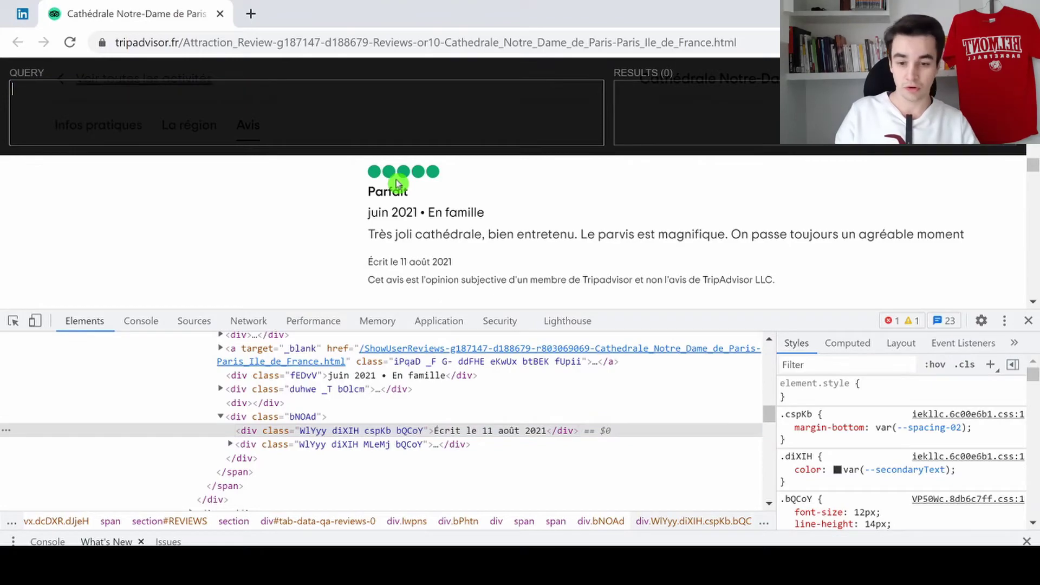
pyautogui.hotkey('ctrl', 'v')
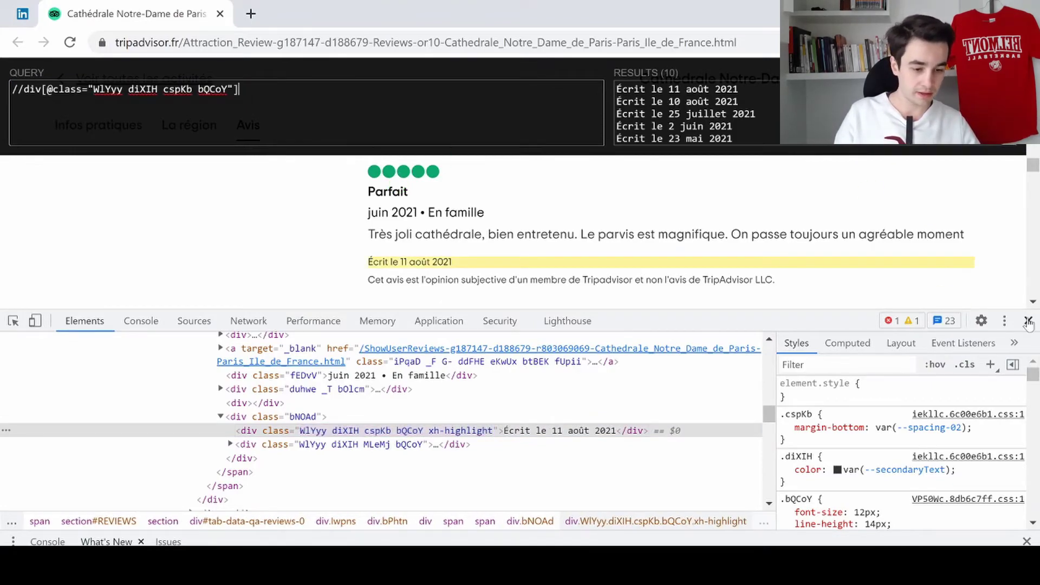
# Close the developer tools and check which parts of the reviews the query highlights on the page
pyautogui.click(1029, 320)
pyautogui.scroll(10, 674, 232)
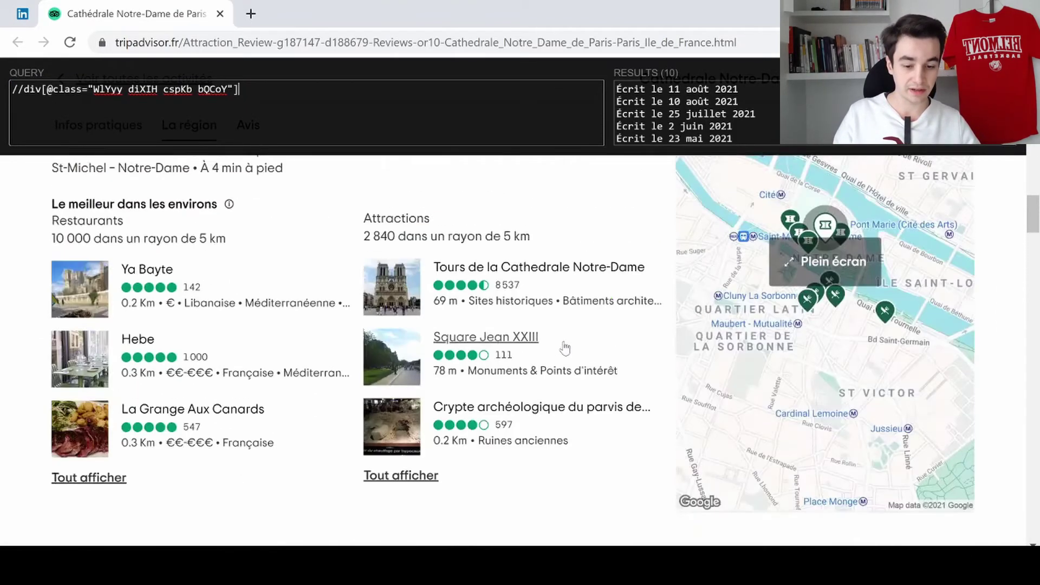
pyautogui.scroll(-10, 564, 348)
pyautogui.scroll(-15, 570, 347)
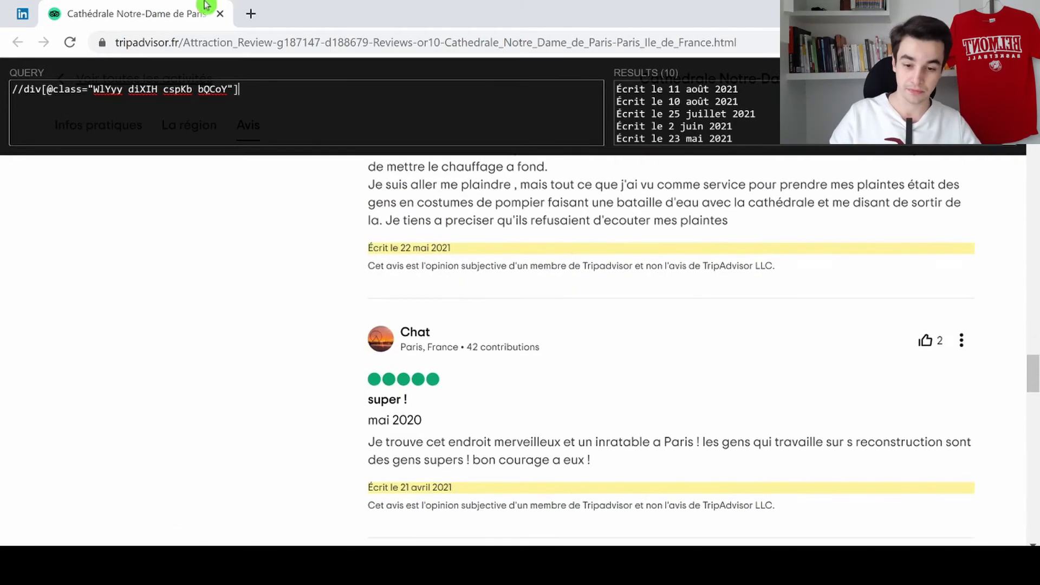
pyautogui.hotkey('ctrl', 'a')
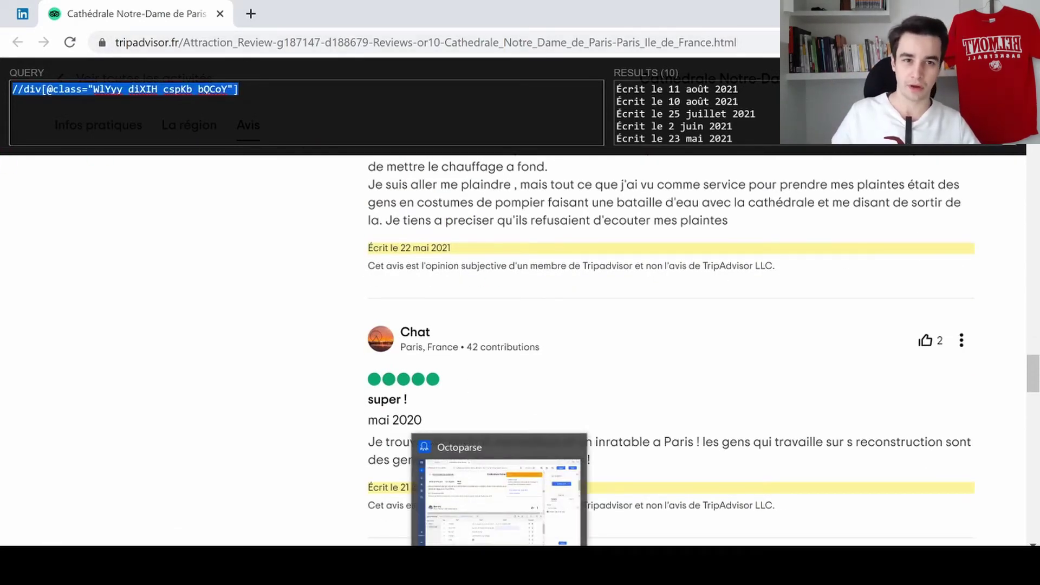
pyautogui.click(499, 569)
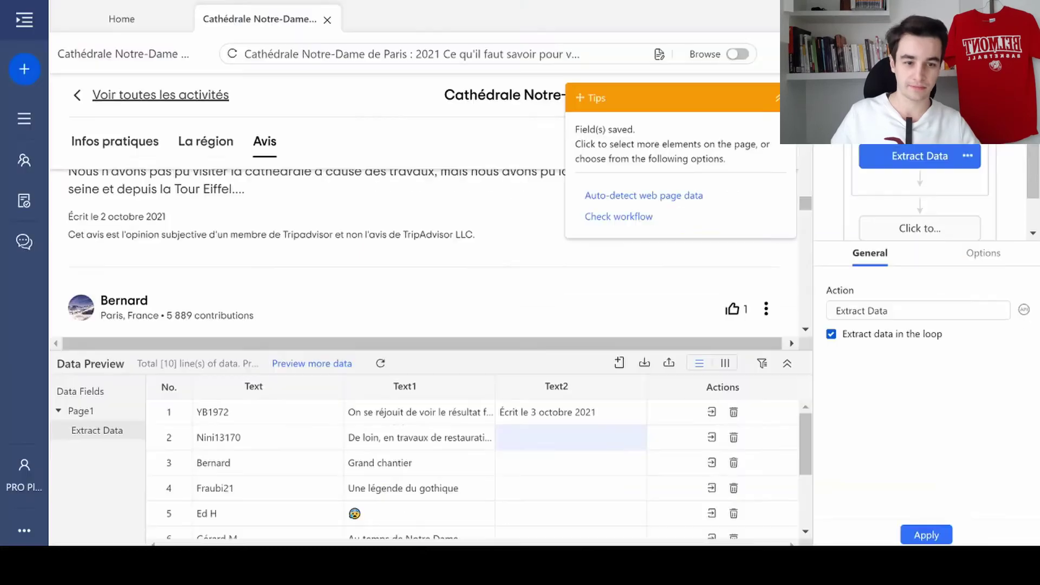
pyautogui.click(632, 389)
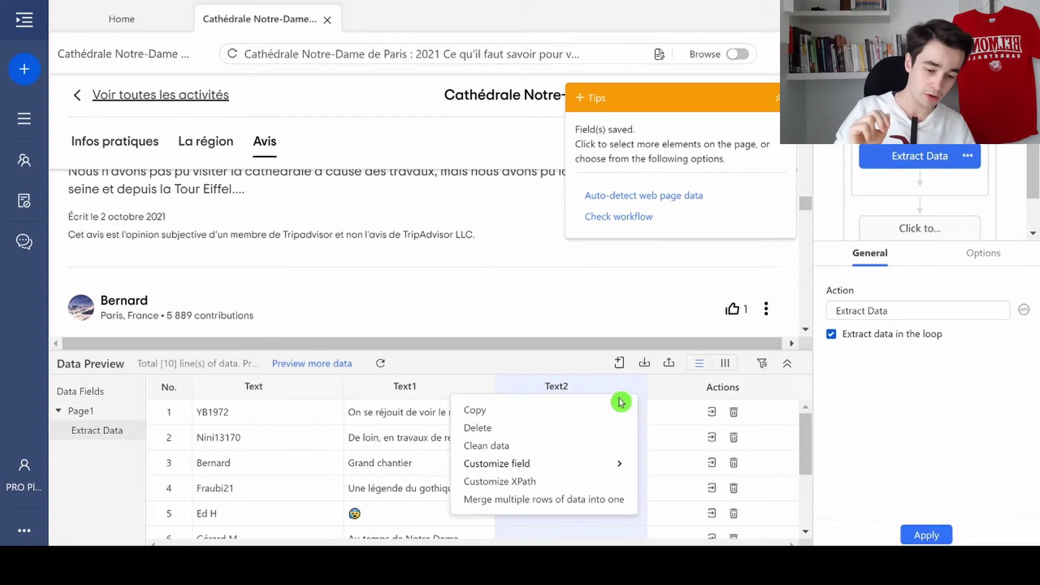
pyautogui.click(560, 482)
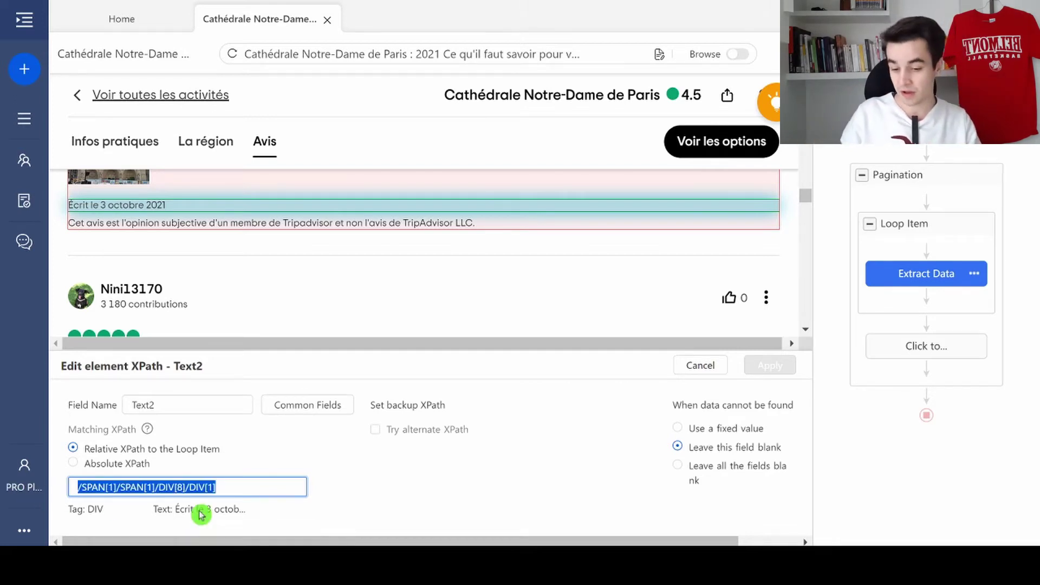
pyautogui.press('BackSpace')
pyautogui.hotkey('ctrl', 'v')
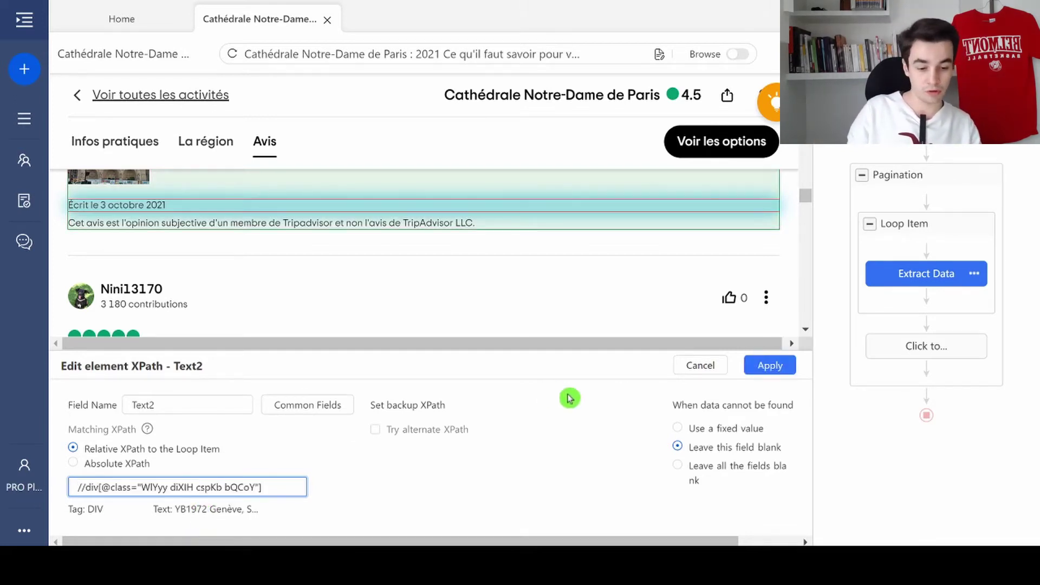
pyautogui.click(770, 365)
pyautogui.scroll(-3, 589, 466)
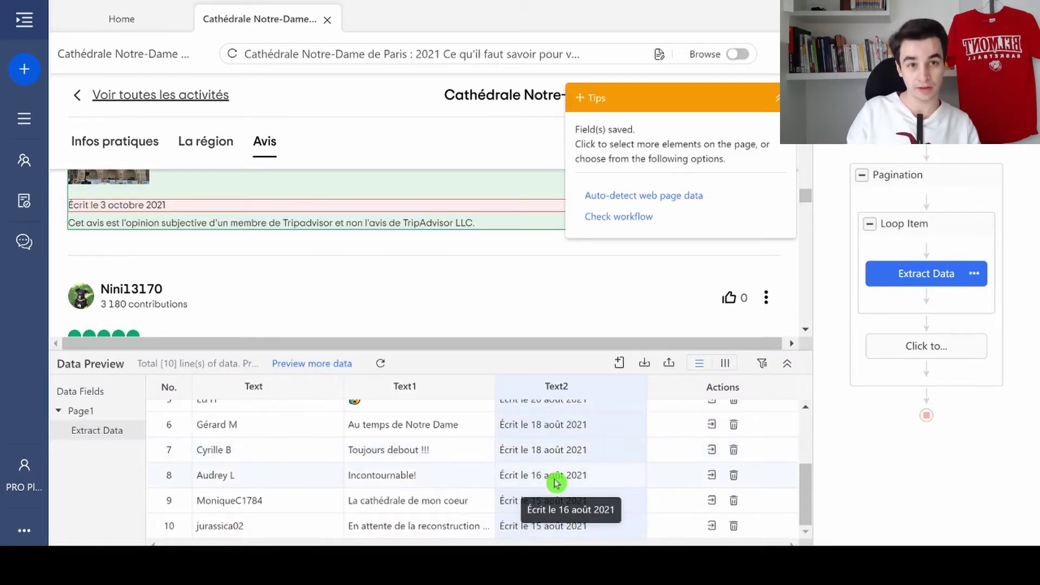
pyautogui.scroll(3, 556, 483)
pyautogui.click(550, 414)
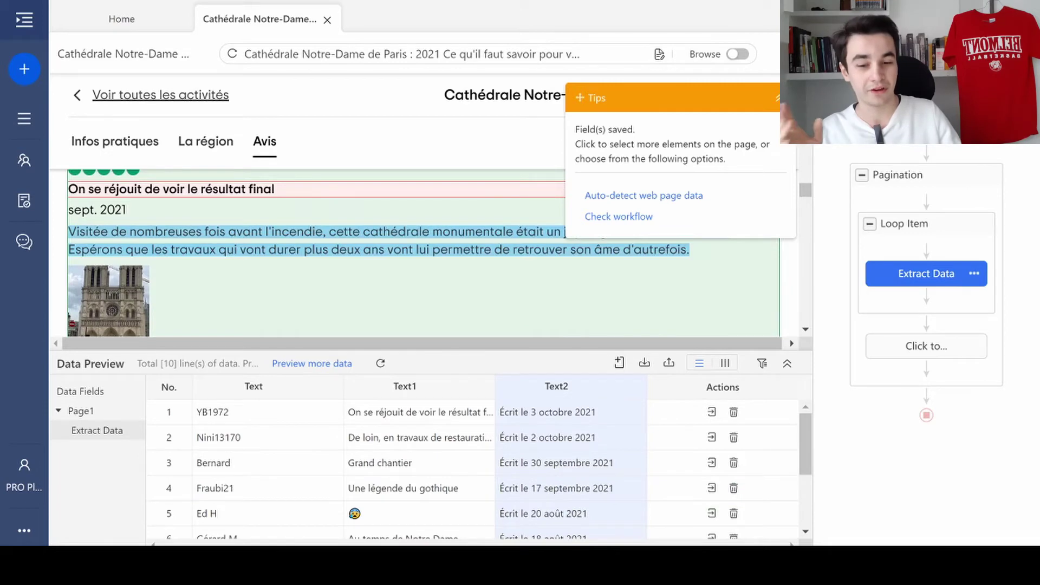
# Select the comment paragraph of the first review and extract the element's text as a new field
pyautogui.scroll(1, 516, 326)
pyautogui.scroll(-1, 485, 267)
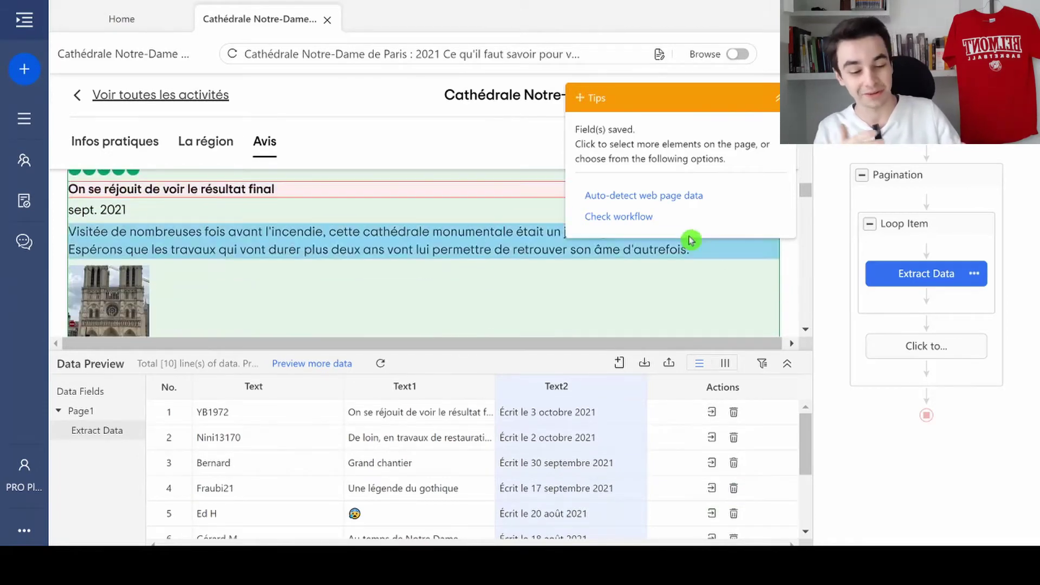
pyautogui.scroll(1, 723, 269)
pyautogui.scroll(-1, 742, 271)
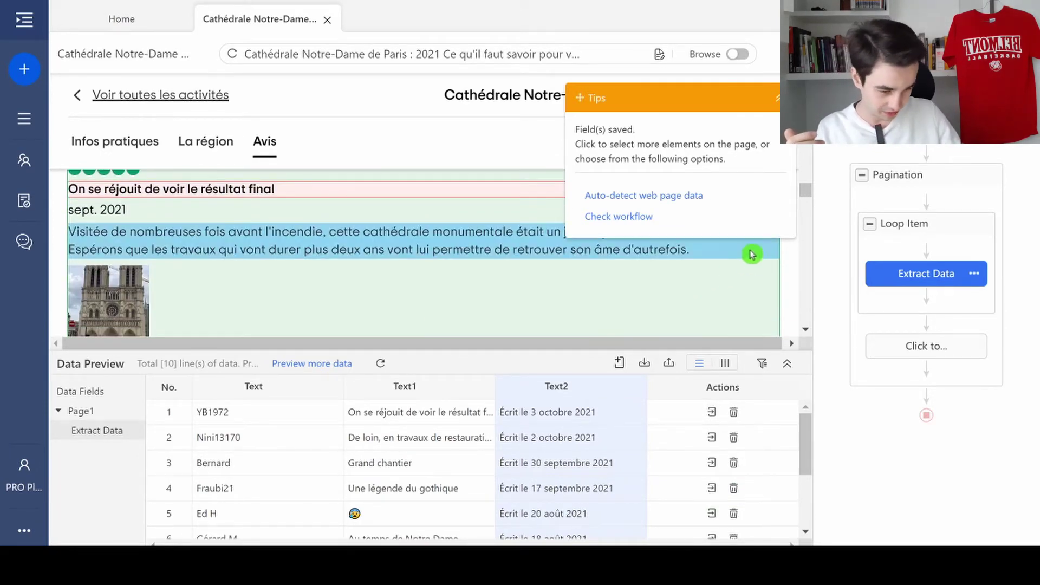
pyautogui.click(756, 254)
pyautogui.scroll(1, 376, 246)
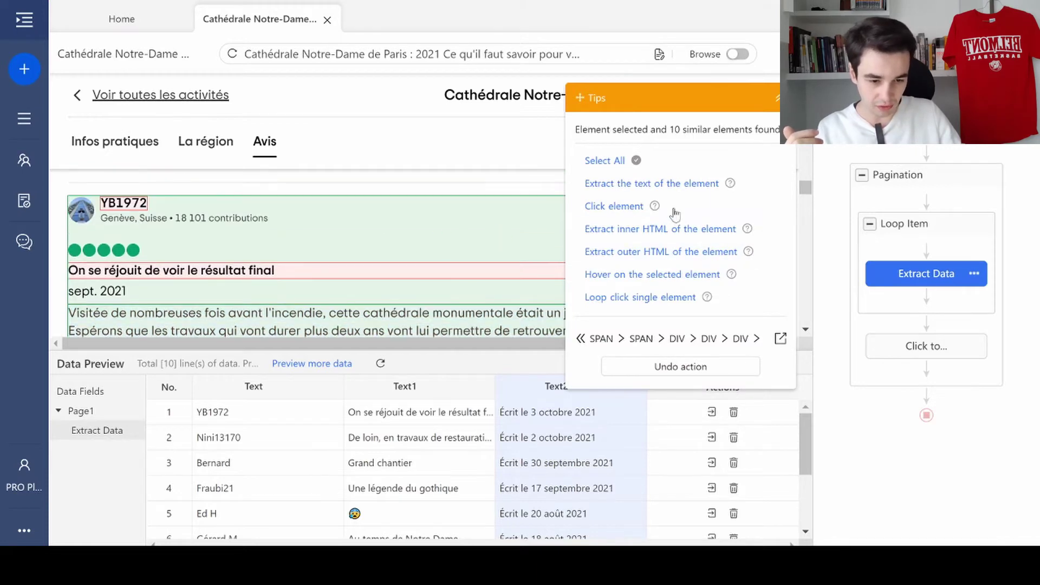
pyautogui.click(710, 185)
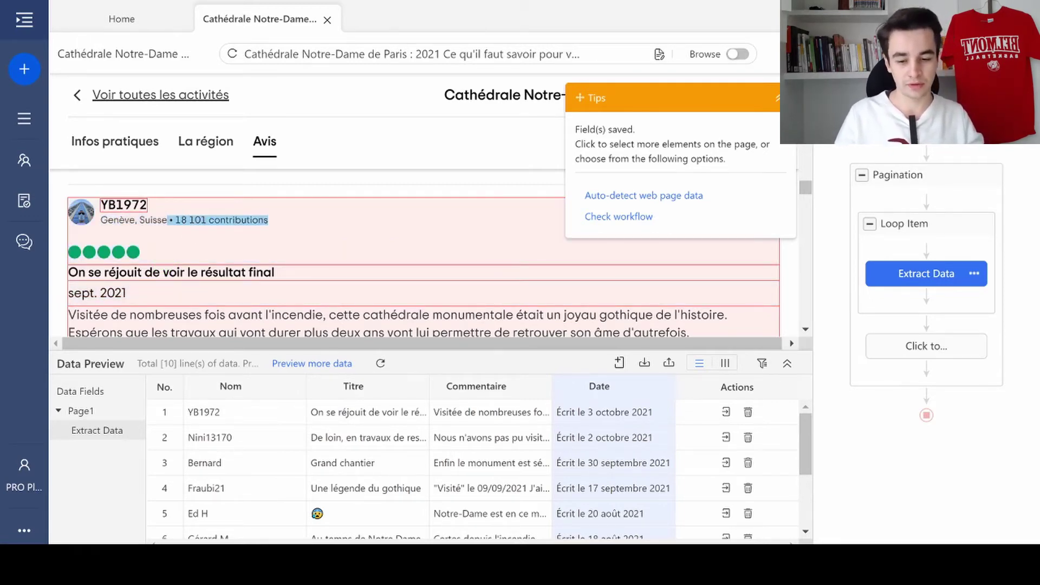
# Try to extract the text of the first review's rating bubbles as a field, check the preview and delete that field
pyautogui.click(224, 229)
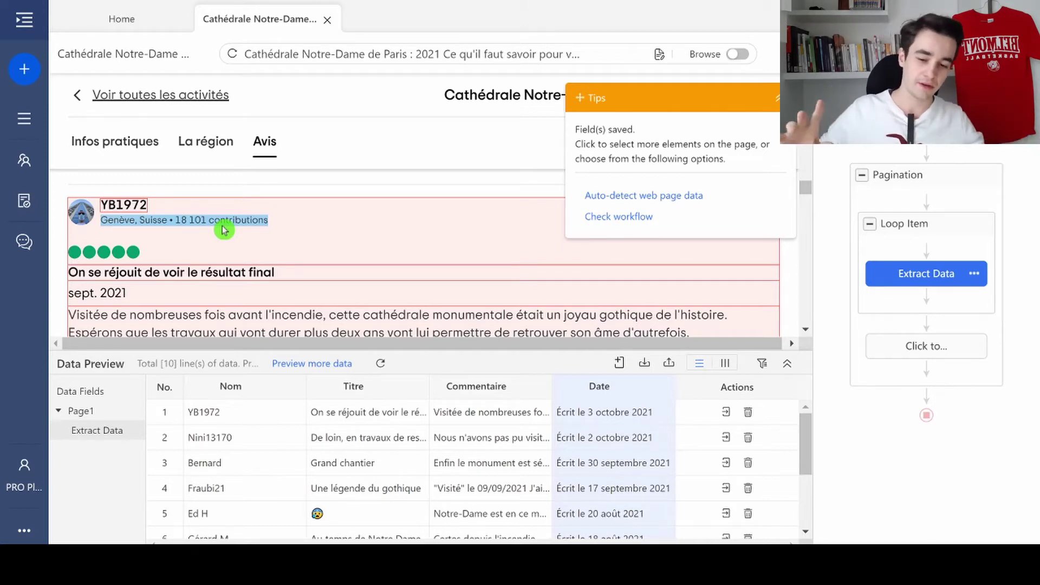
pyautogui.click(153, 258)
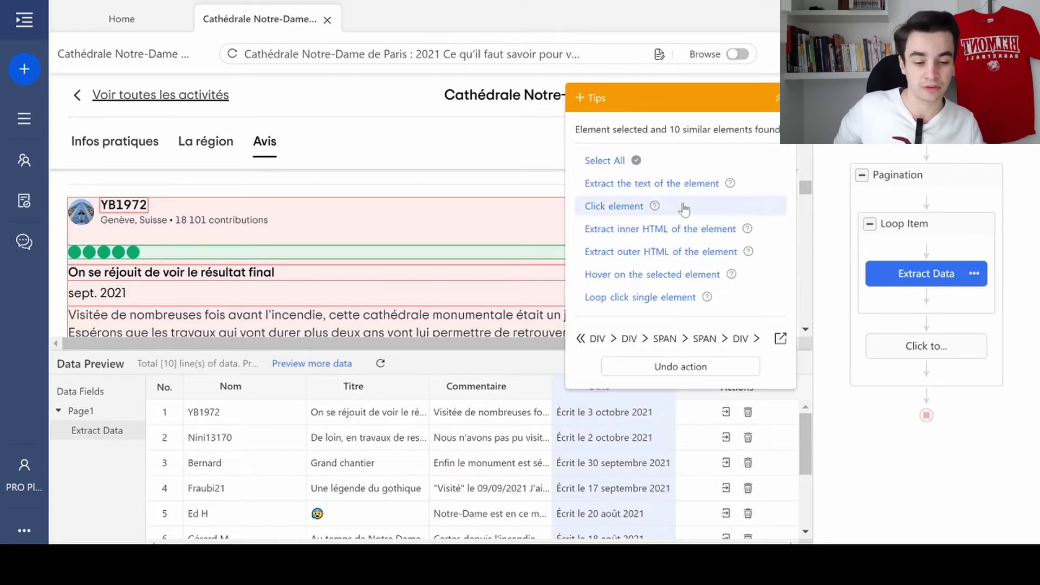
pyautogui.click(680, 183)
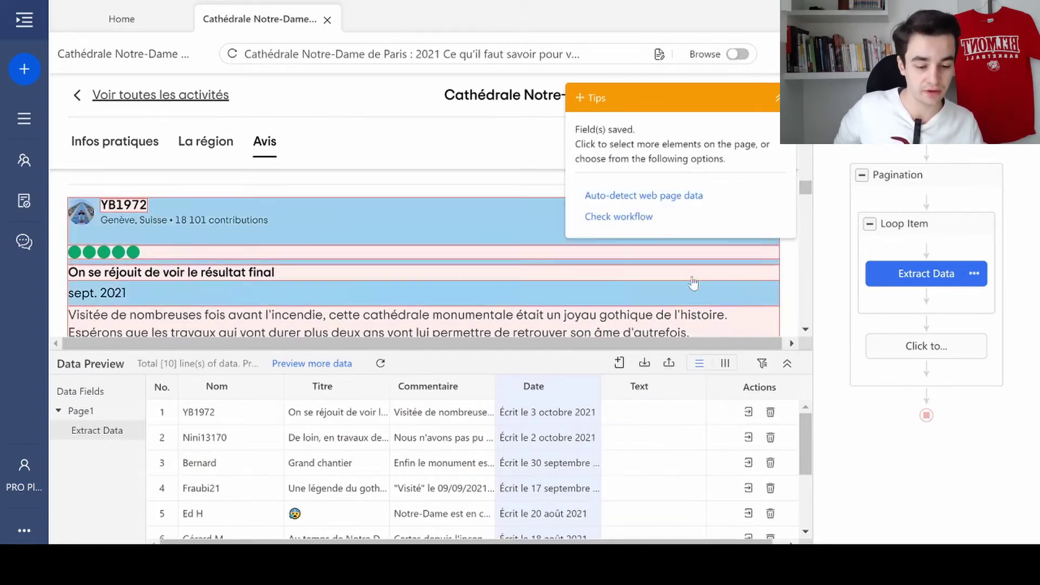
pyautogui.scroll(-3, 670, 466)
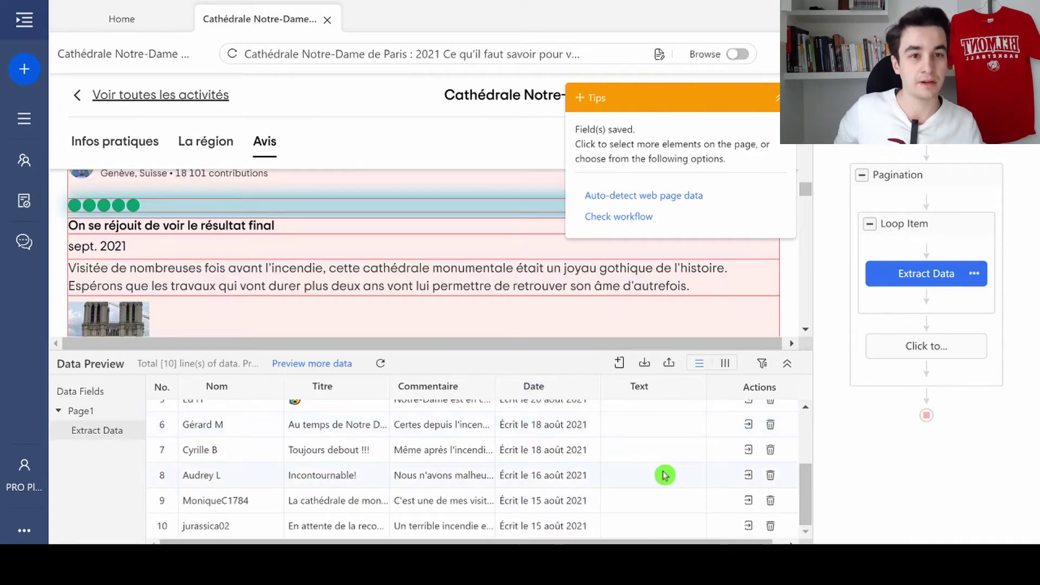
pyautogui.scroll(3, 670, 466)
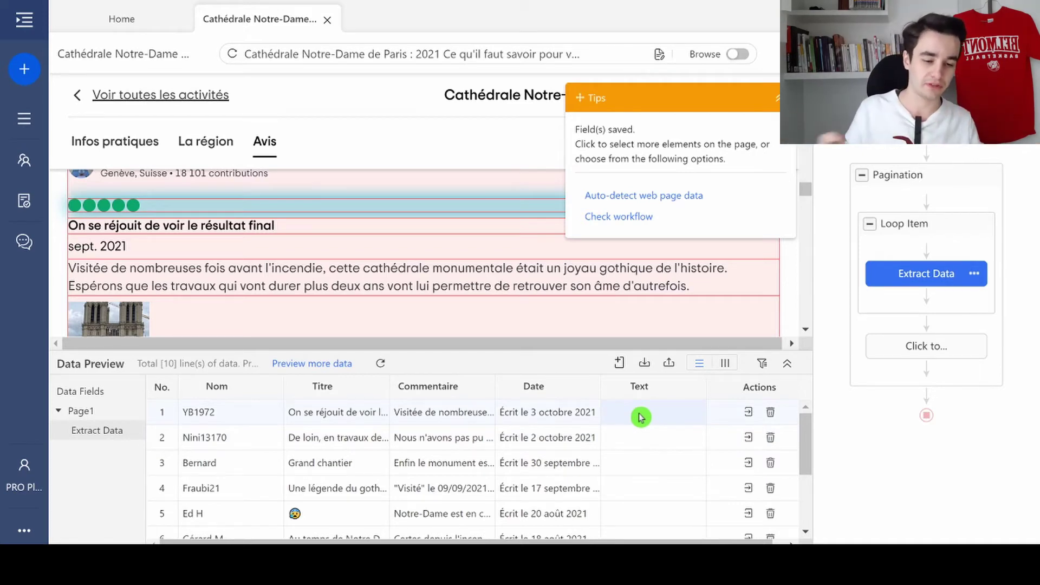
pyautogui.click(696, 386)
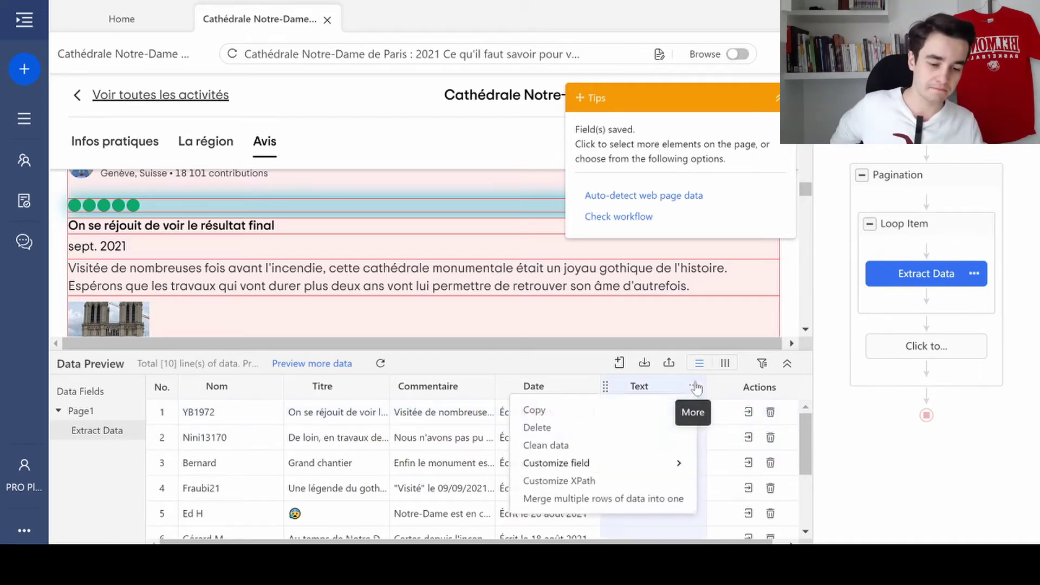
pyautogui.click(593, 429)
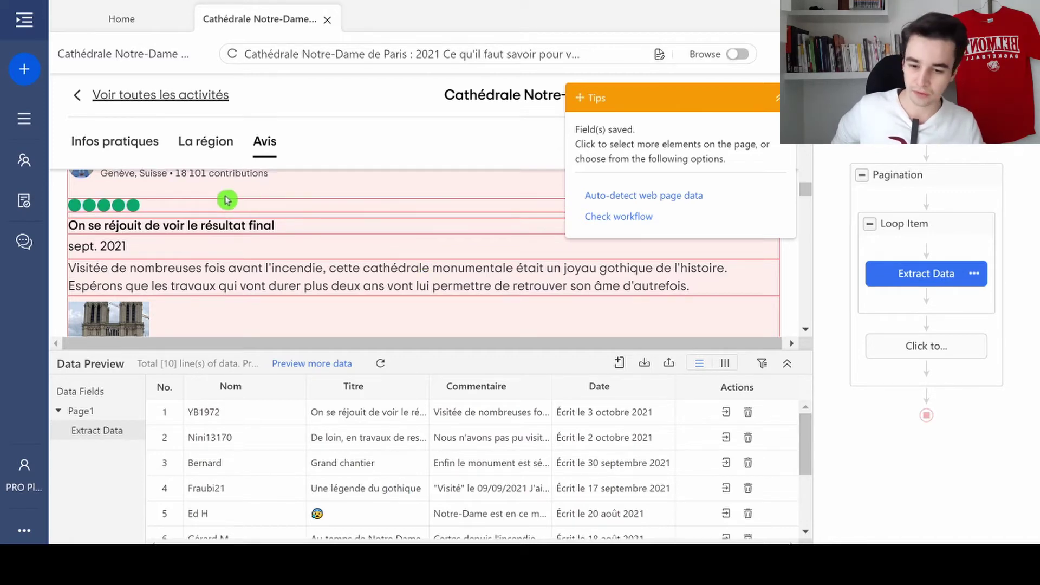
# Extract the outer HTML of the first review's rating bubbles as a new field and check its preview rows
pyautogui.click(194, 212)
pyautogui.scroll(2, 466, 216)
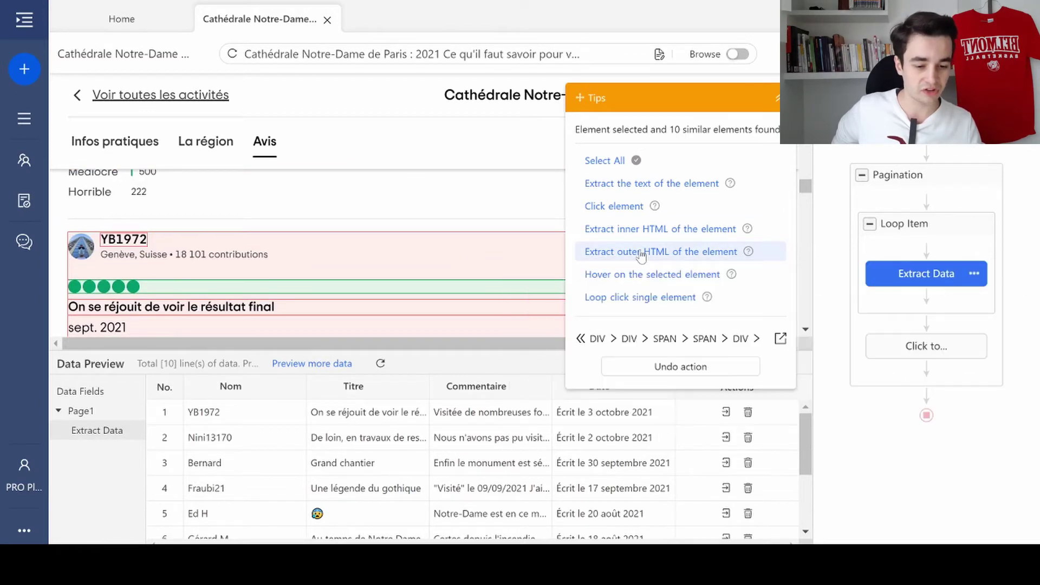
pyautogui.click(641, 253)
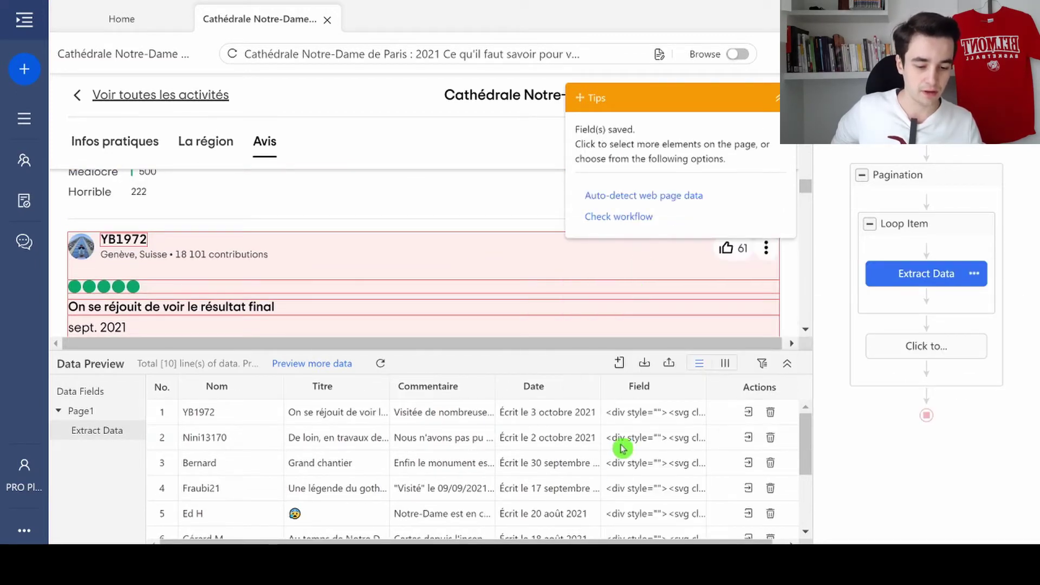
pyautogui.scroll(-2, 641, 458)
pyautogui.scroll(1, 641, 458)
pyautogui.scroll(1, 641, 457)
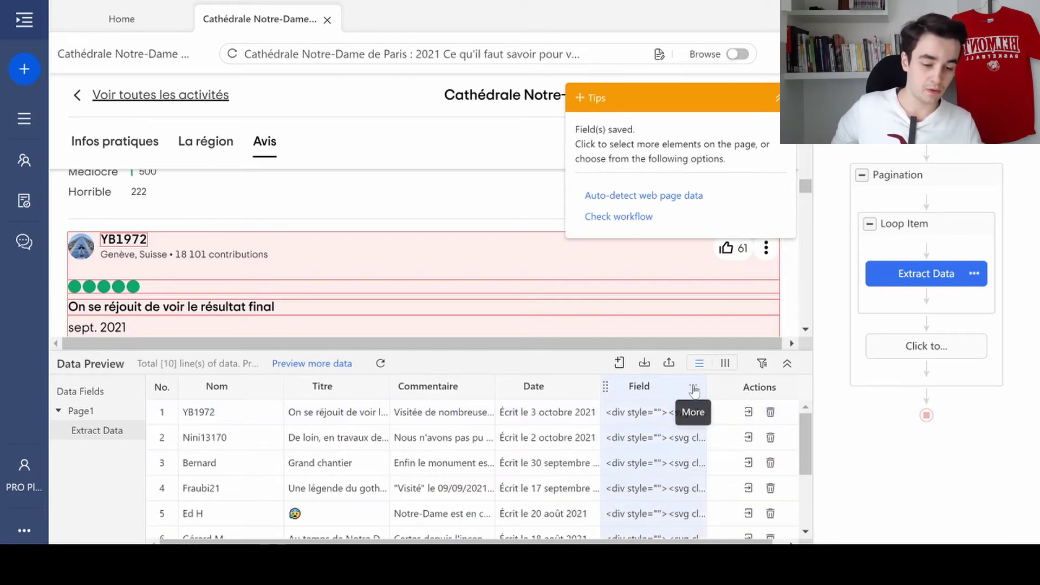
# Start cleaning the rating HTML field with a Match with Regular Expression step and open the RegEx tool for it
pyautogui.click(691, 386)
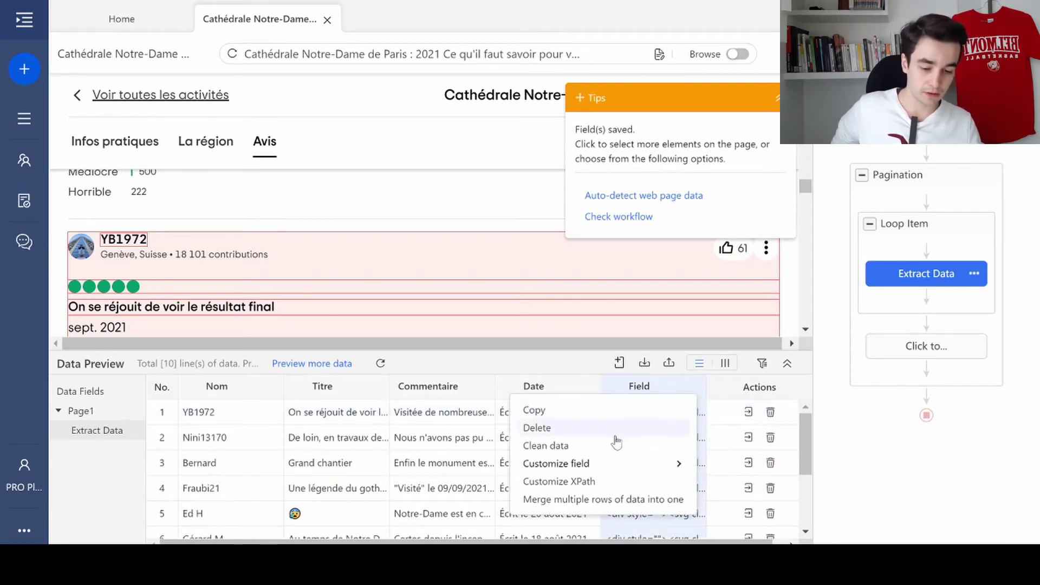
pyautogui.click(614, 445)
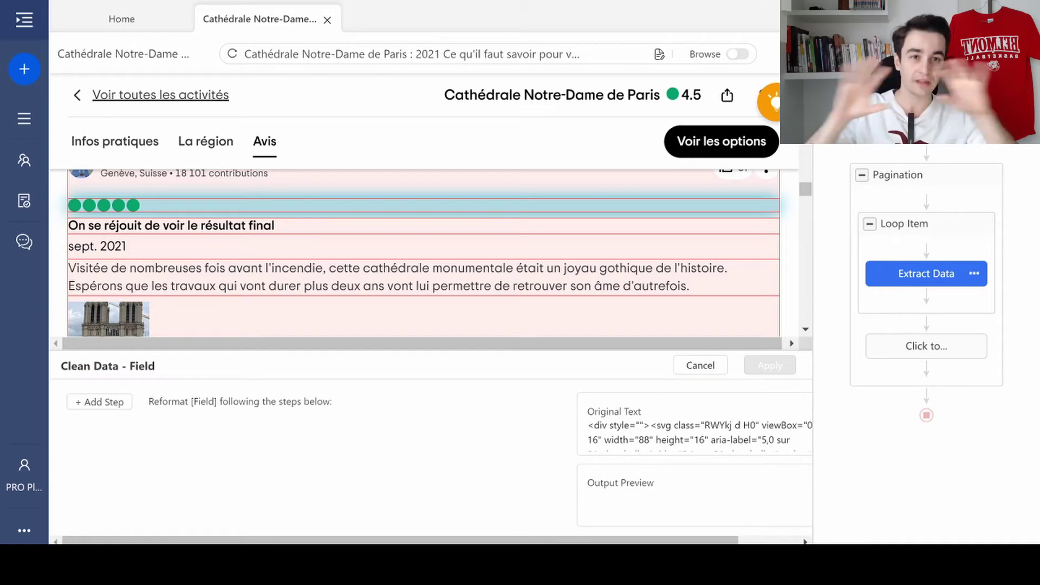
pyautogui.click(96, 415)
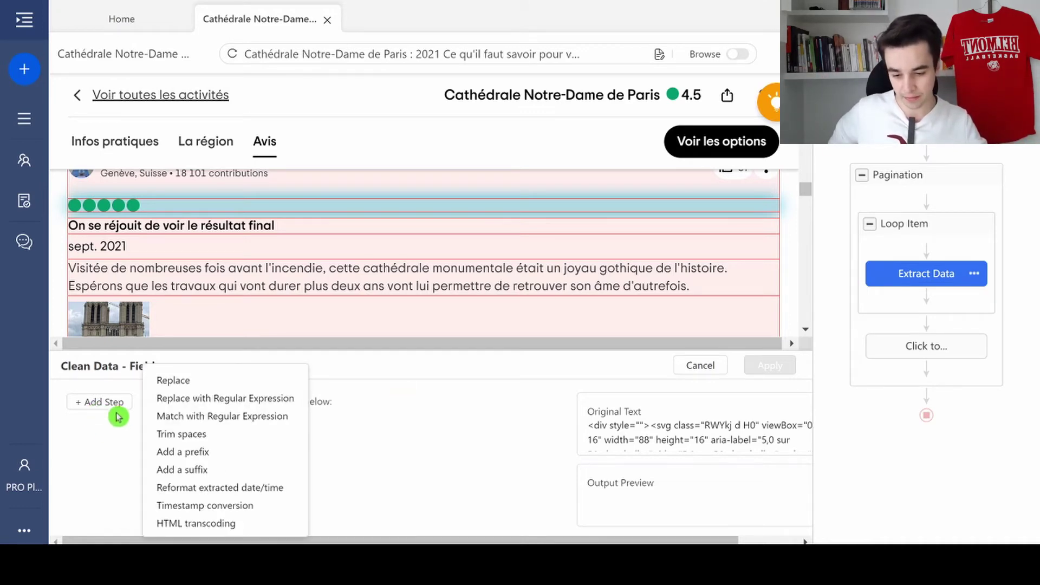
pyautogui.click(217, 417)
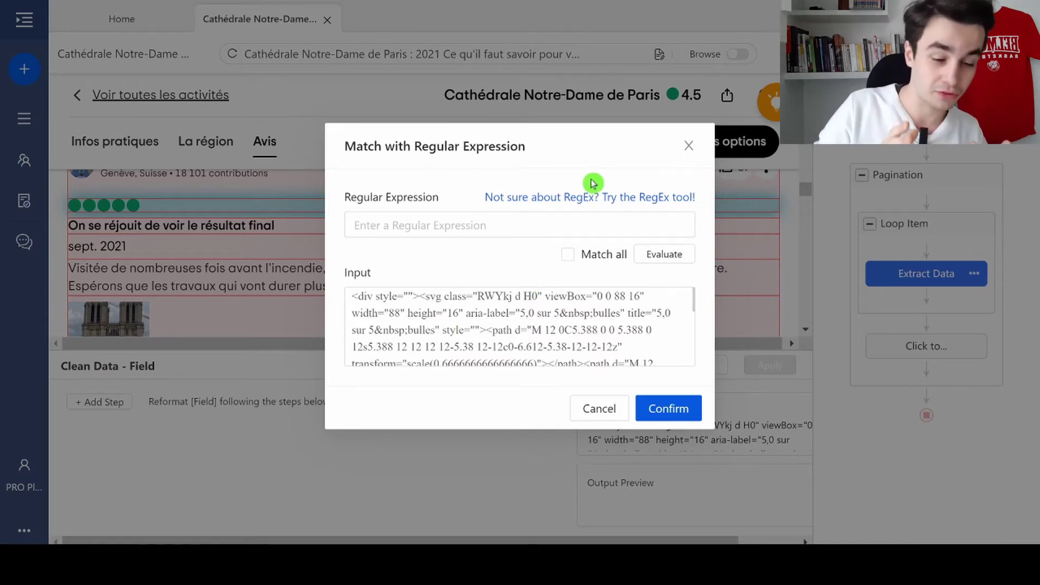
pyautogui.click(619, 199)
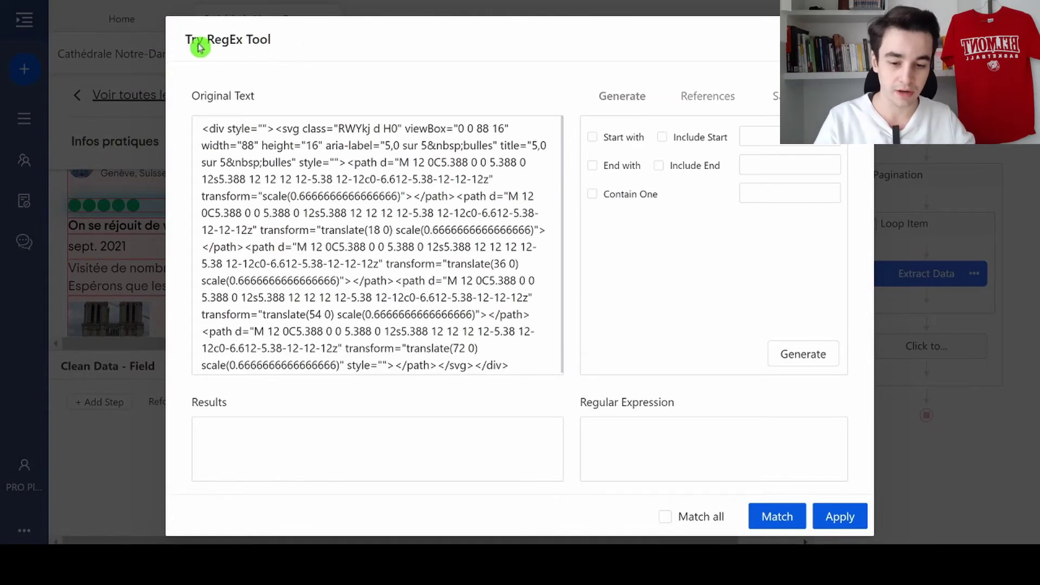
# Enable the Start with and End with conditions for generating the rating's regular expression
pyautogui.scroll(-1, 378, 245)
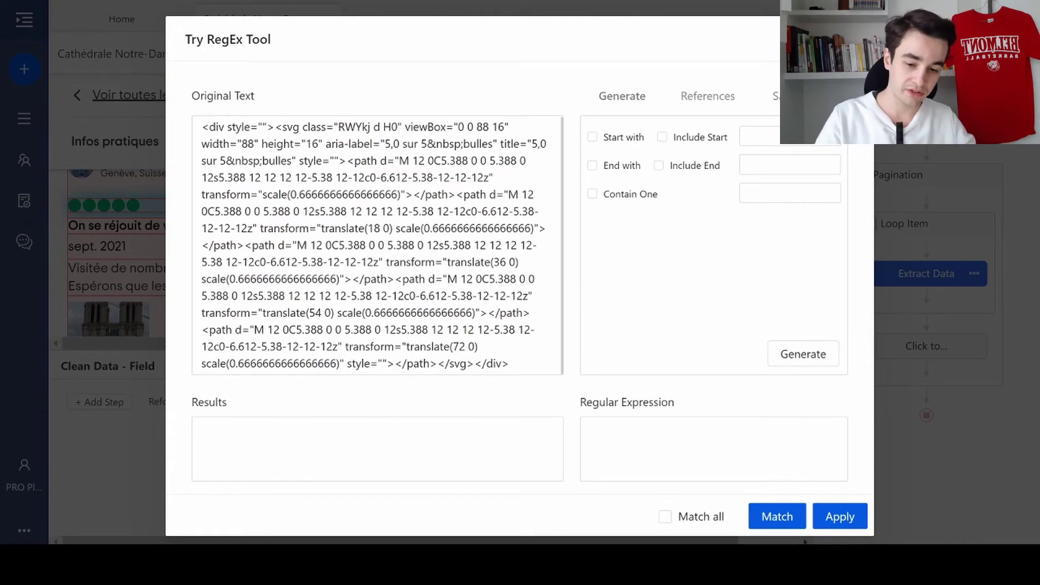
pyautogui.moveTo(254, 144); pyautogui.dragTo(502, 363)
pyautogui.click(712, 185)
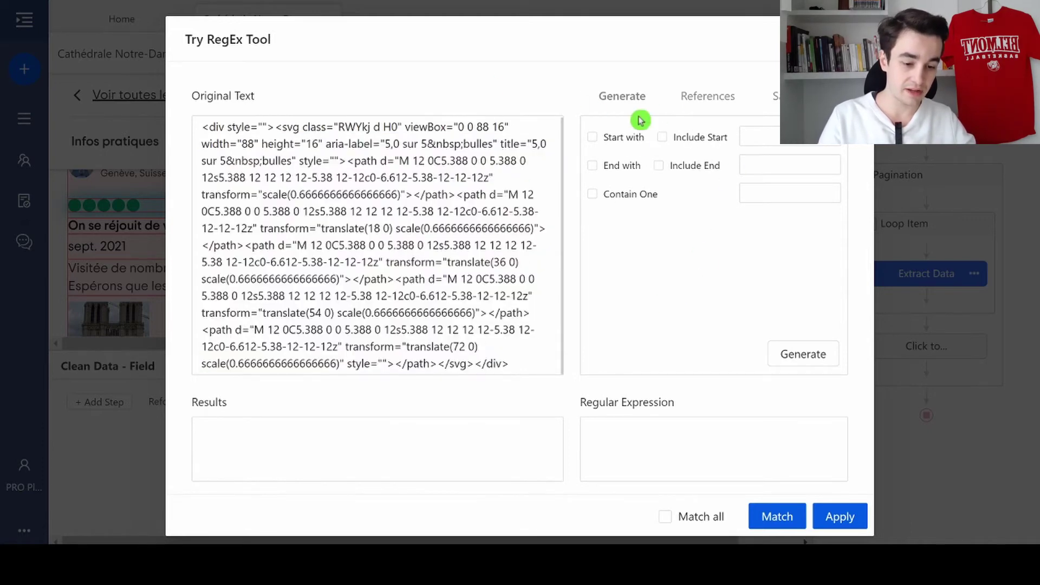
pyautogui.click(683, 450)
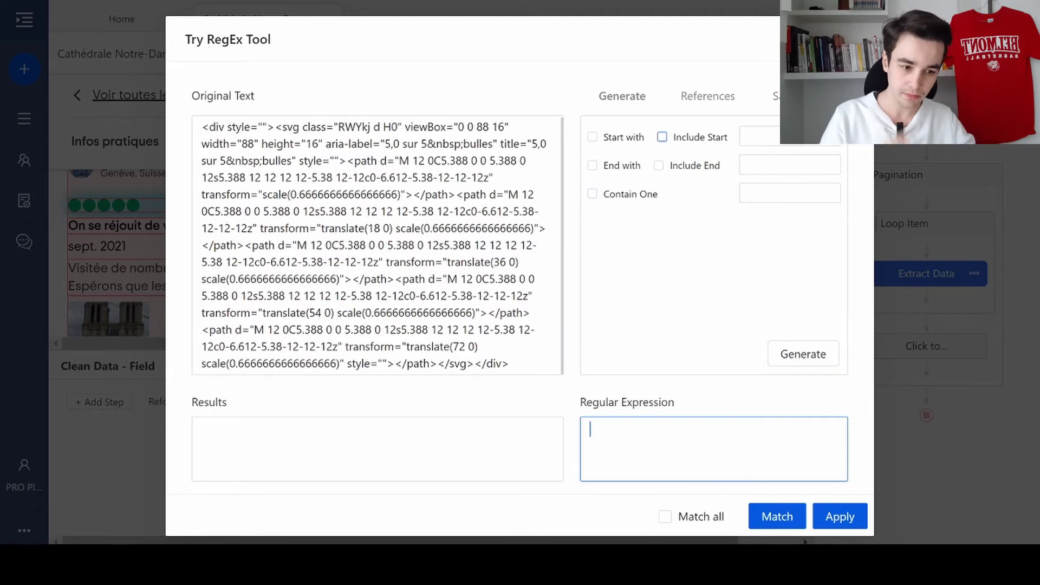
pyautogui.click(796, 136)
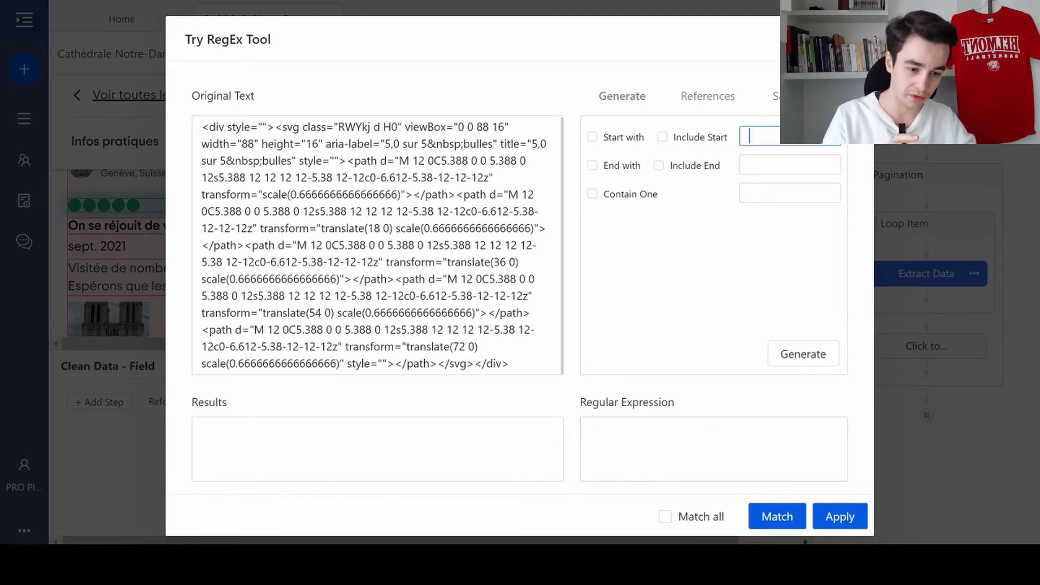
pyautogui.click(605, 138)
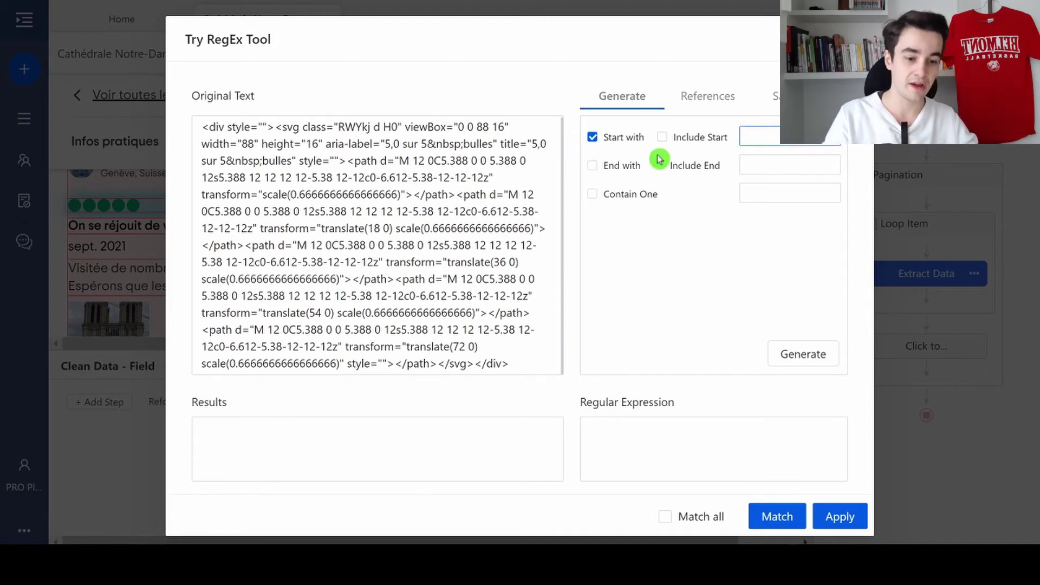
pyautogui.click(610, 169)
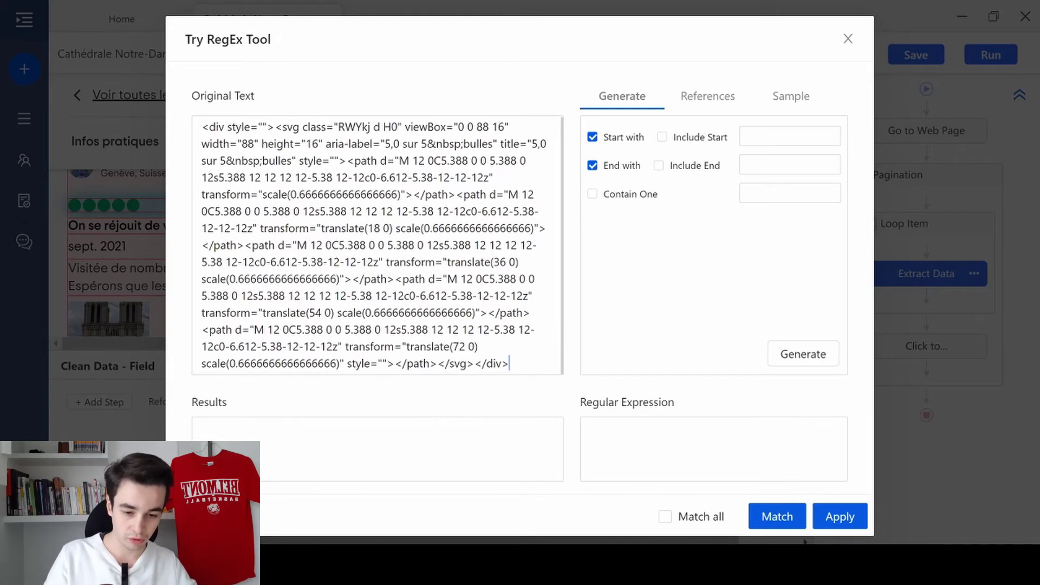
pyautogui.hotkey('ctrl', 'a')
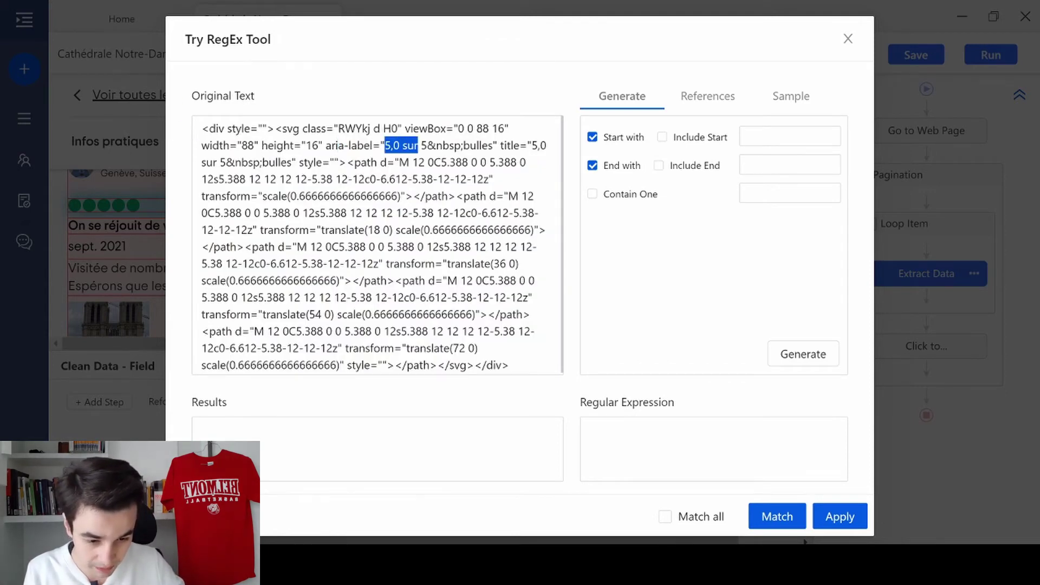
# Copy aria-label=" from the original HTML text and set it as the Start with value
pyautogui.click(818, 142)
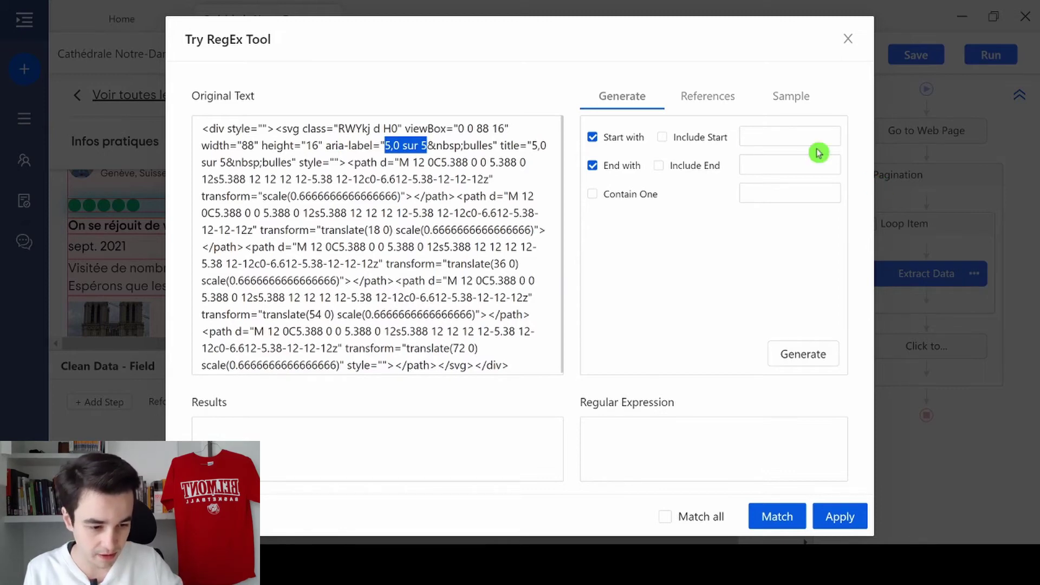
pyautogui.click(749, 136)
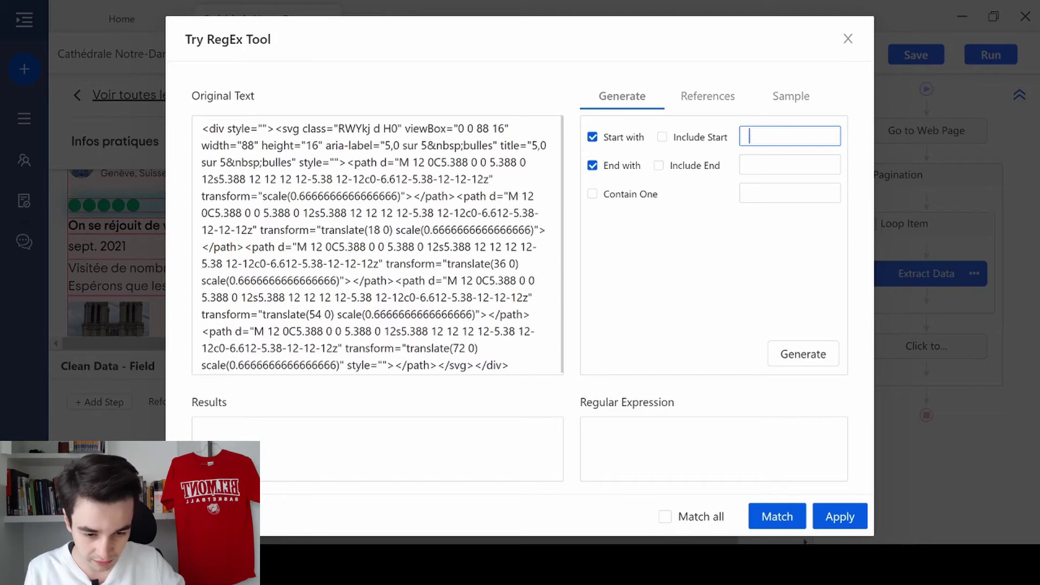
pyautogui.moveTo(326, 145); pyautogui.dragTo(384, 145)
pyautogui.hotkey('ctrl', 'c')
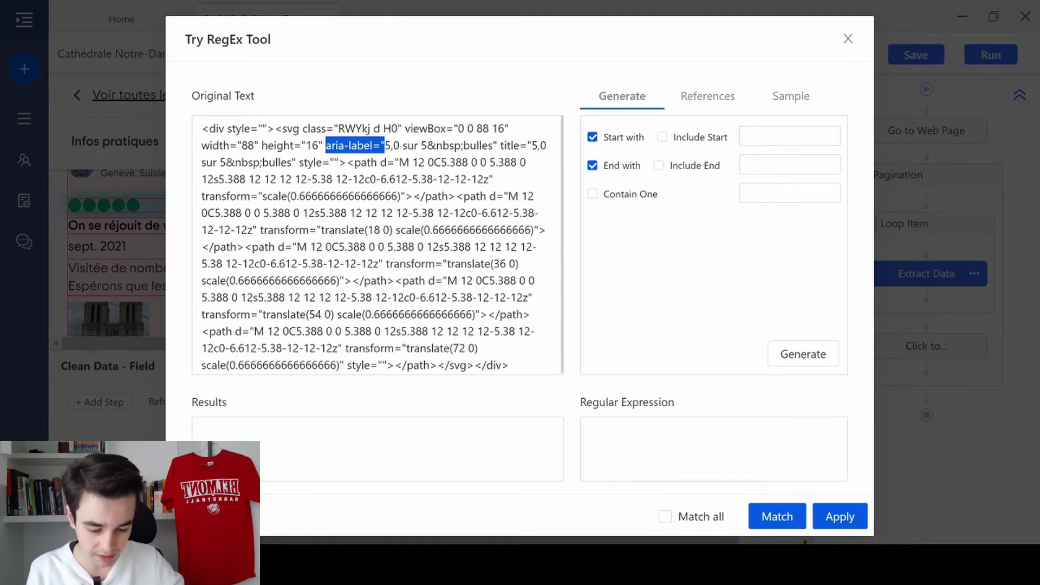
pyautogui.click(791, 137)
pyautogui.hotkey('ctrl', 'v')
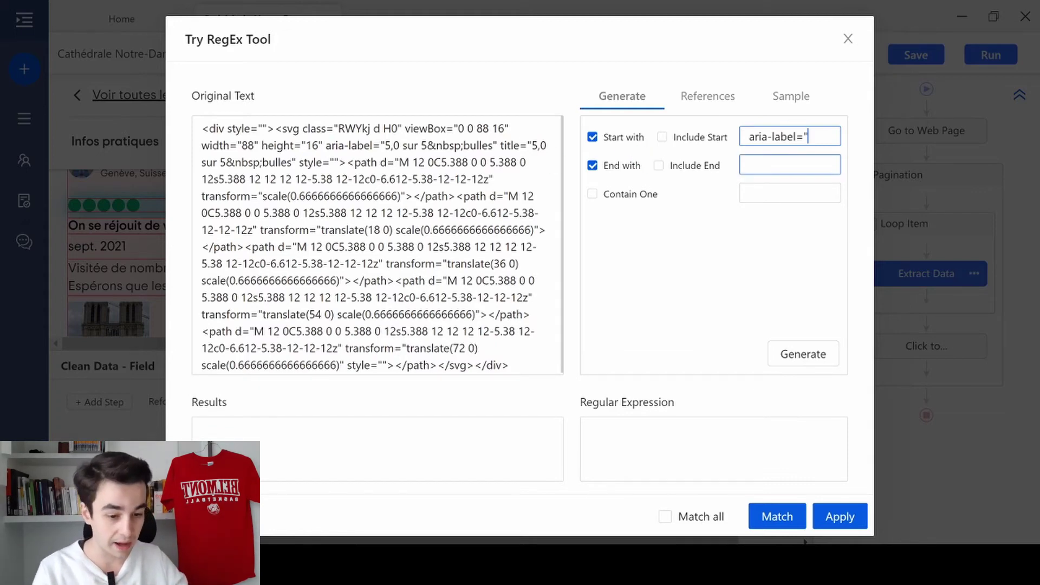
# Set the End with value to &nbsp;bulles", the text following the rating in the original HTML
pyautogui.click(750, 164)
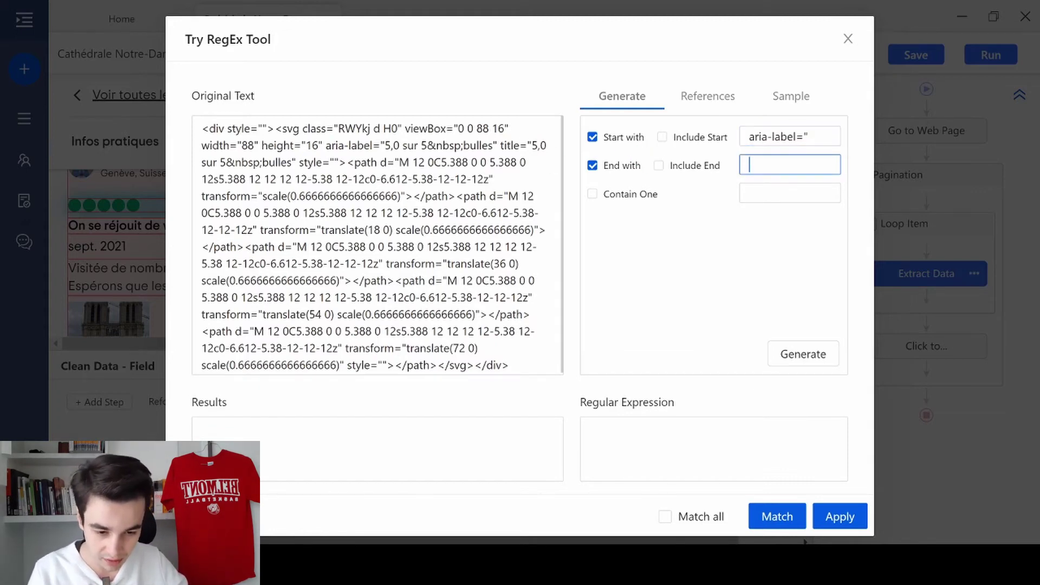
pyautogui.moveTo(427, 145); pyautogui.dragTo(461, 145)
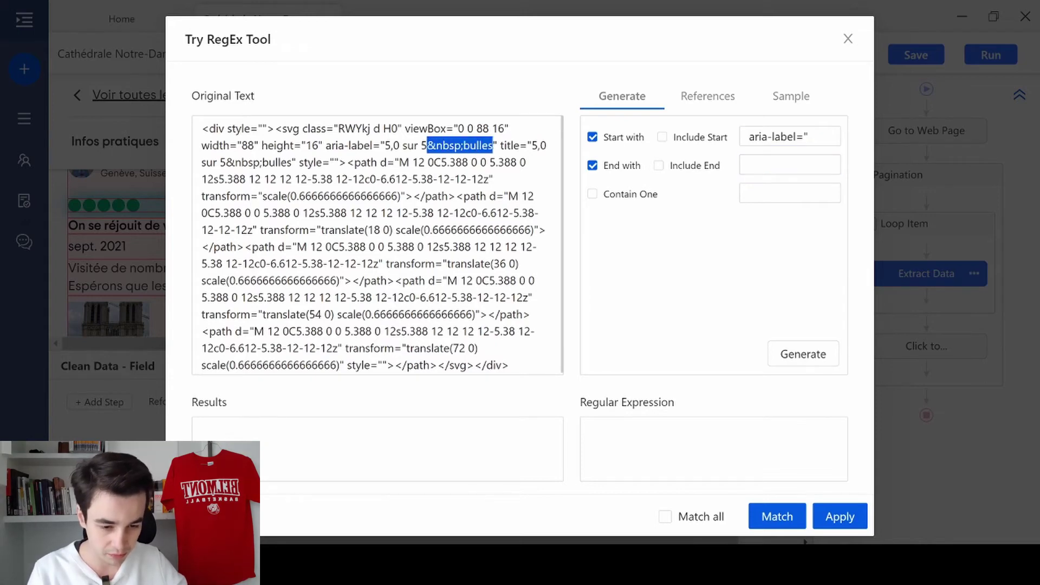
pyautogui.click(747, 165)
pyautogui.write('&nbsp;bulles"')
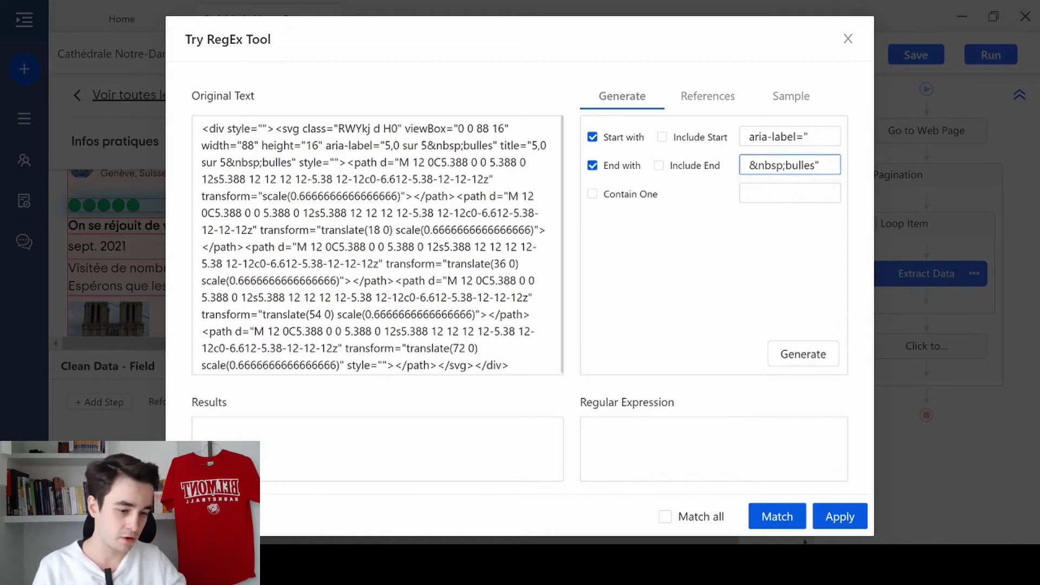
# Generate the regular expression, enable Match all, test the match and apply the expression to the cleaning step
pyautogui.click(796, 360)
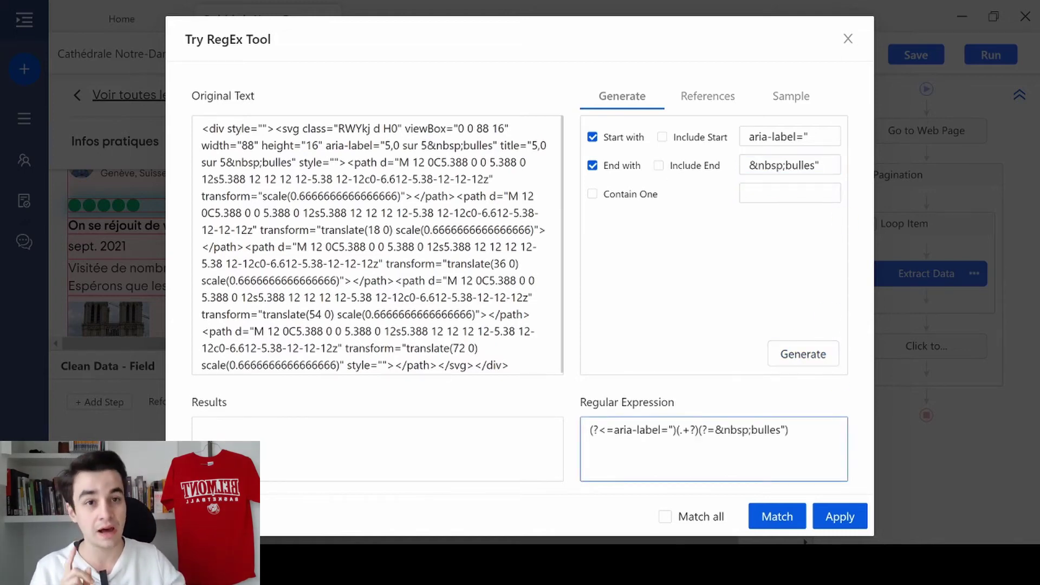
pyautogui.click(684, 519)
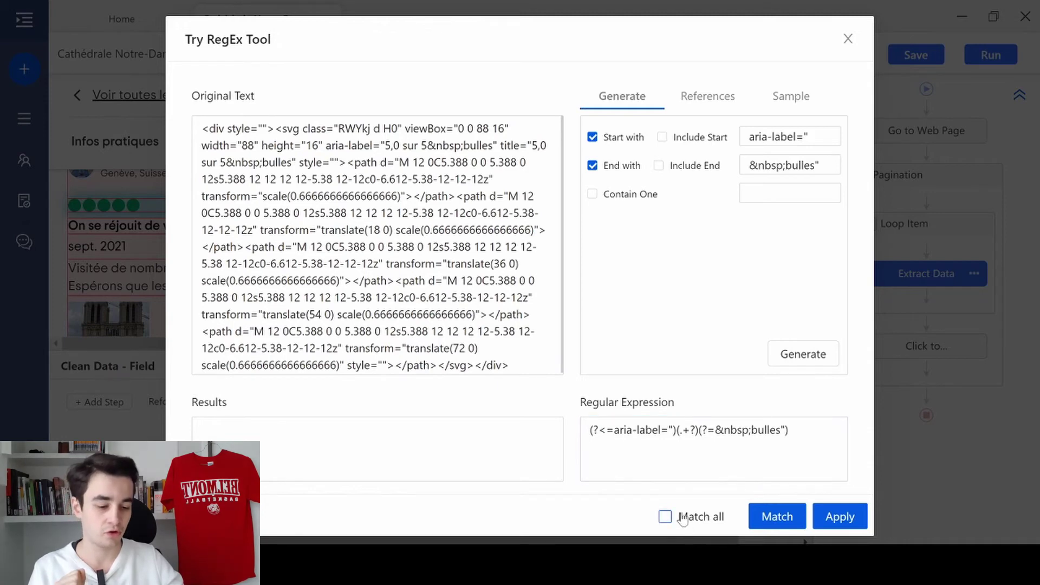
pyautogui.click(774, 516)
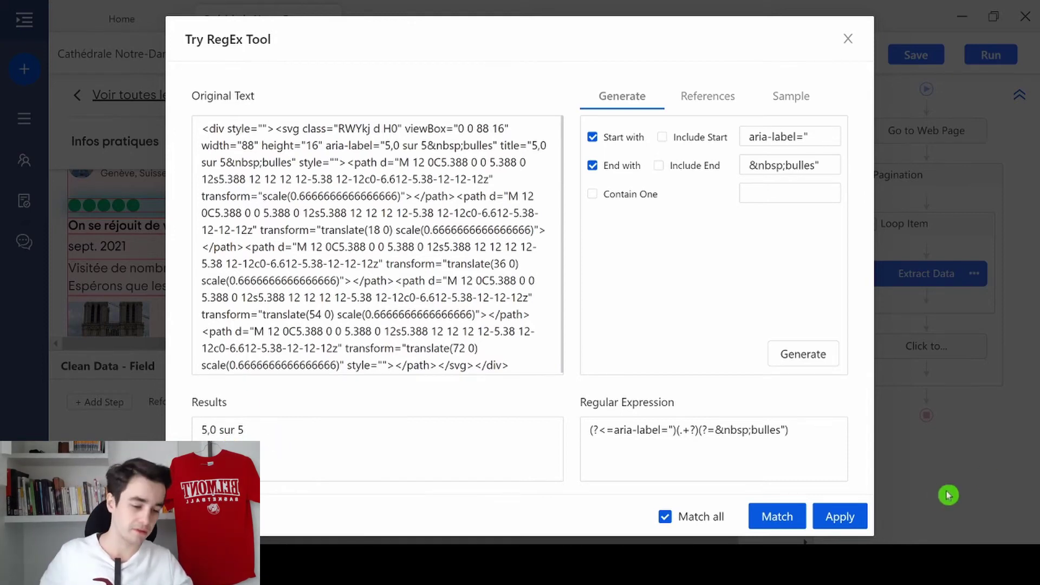
pyautogui.click(851, 518)
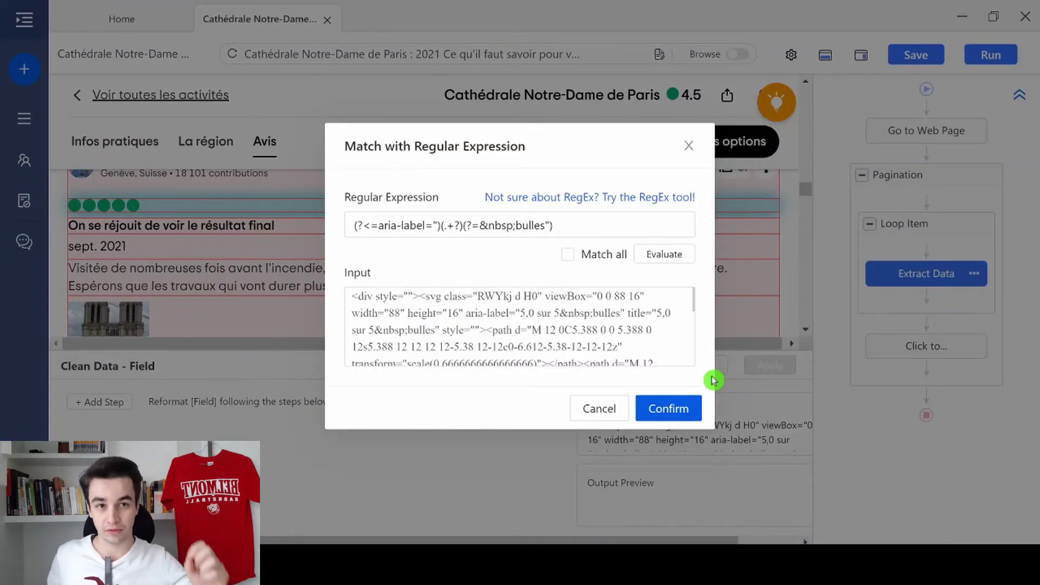
# Enable Match all for the cleaning step, evaluate its output, confirm it and apply the data cleaning to the rating field
pyautogui.click(589, 260)
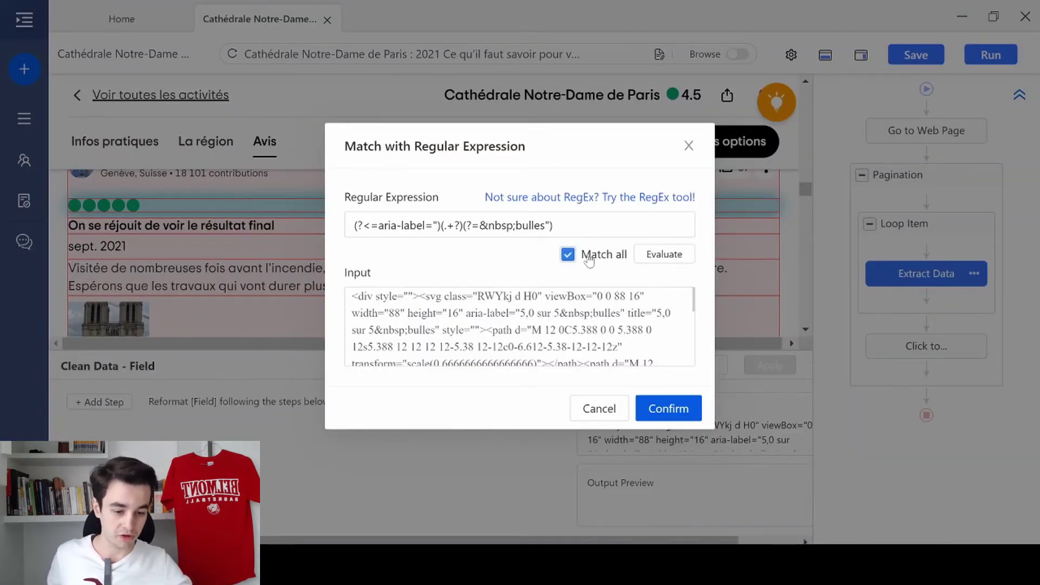
pyautogui.click(661, 259)
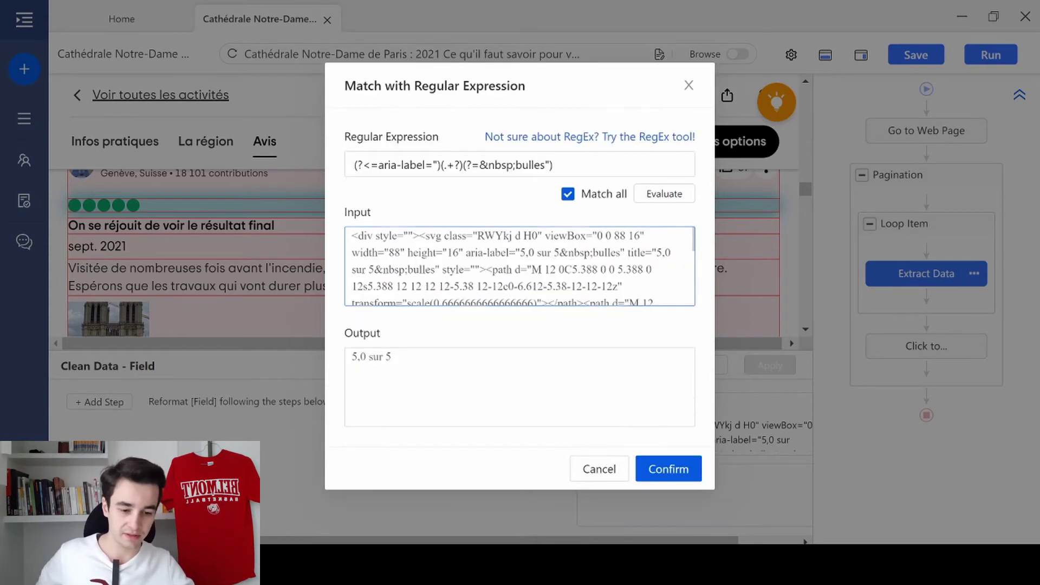
pyautogui.moveTo(391, 357); pyautogui.dragTo(349, 356)
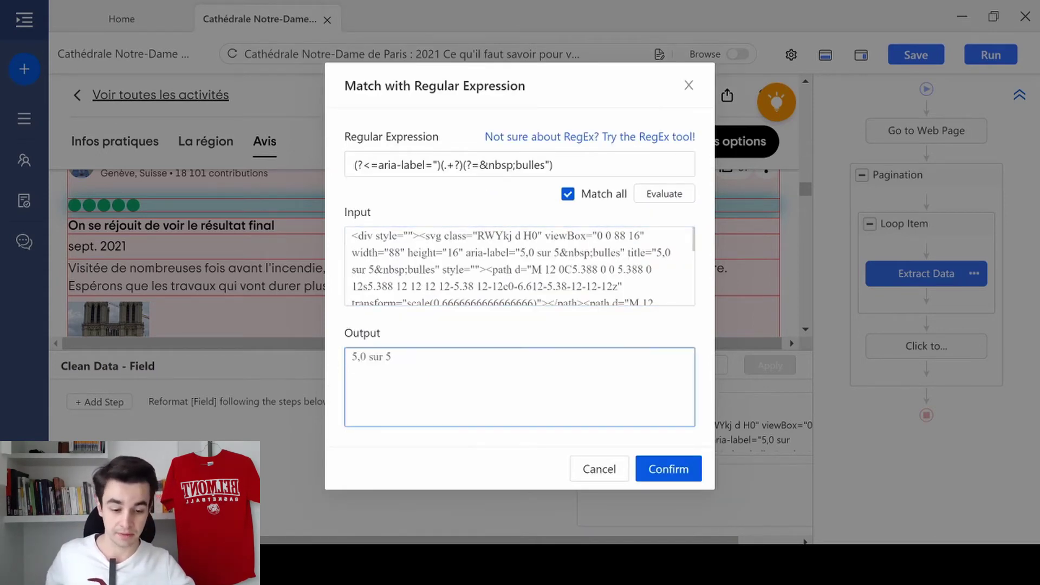
pyautogui.click(698, 470)
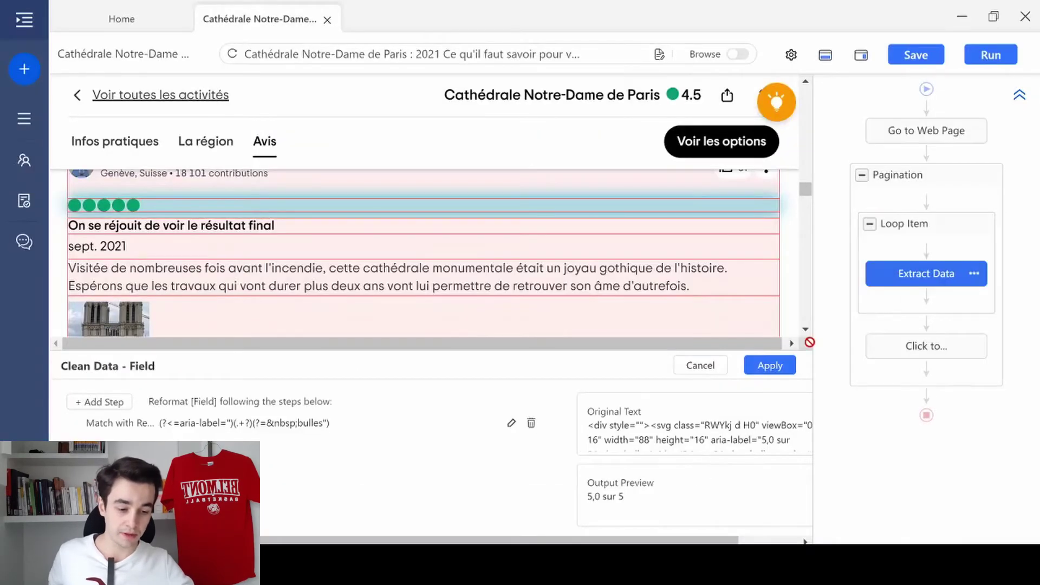
pyautogui.click(771, 366)
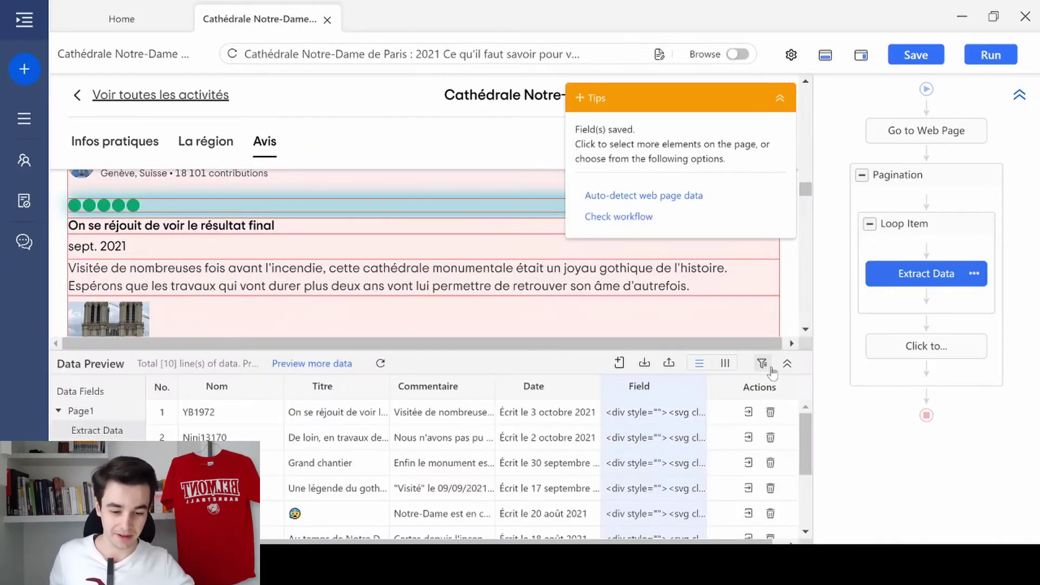
# Check the cleaned ratings across the preview rows and rename the field to Note
pyautogui.scroll(-3, 633, 423)
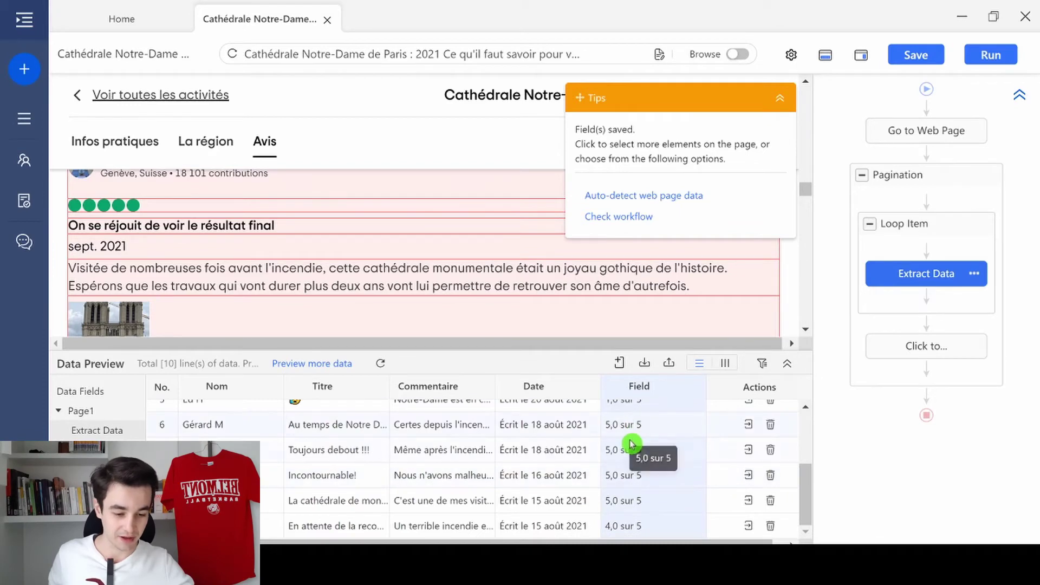
pyautogui.scroll(5, 640, 449)
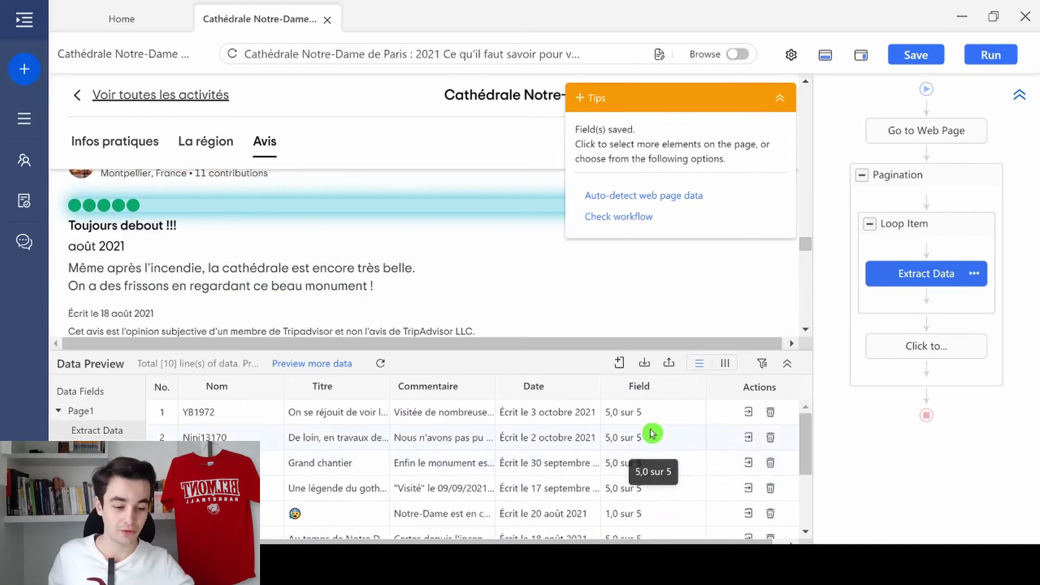
pyautogui.click(653, 433)
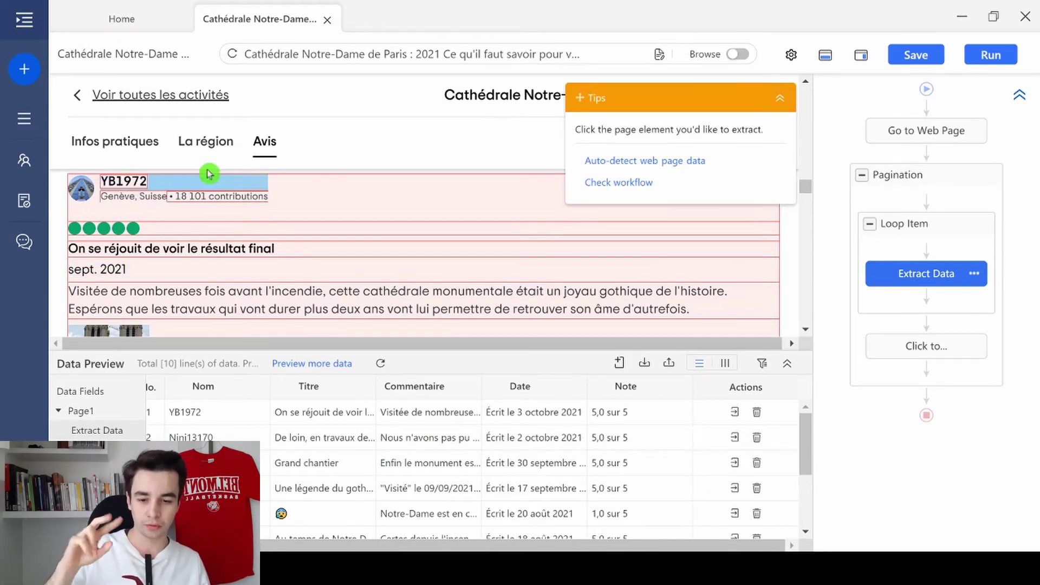
# Select the reviewer's location under the name in the first review and extract the element's text as a new field
pyautogui.click(191, 192)
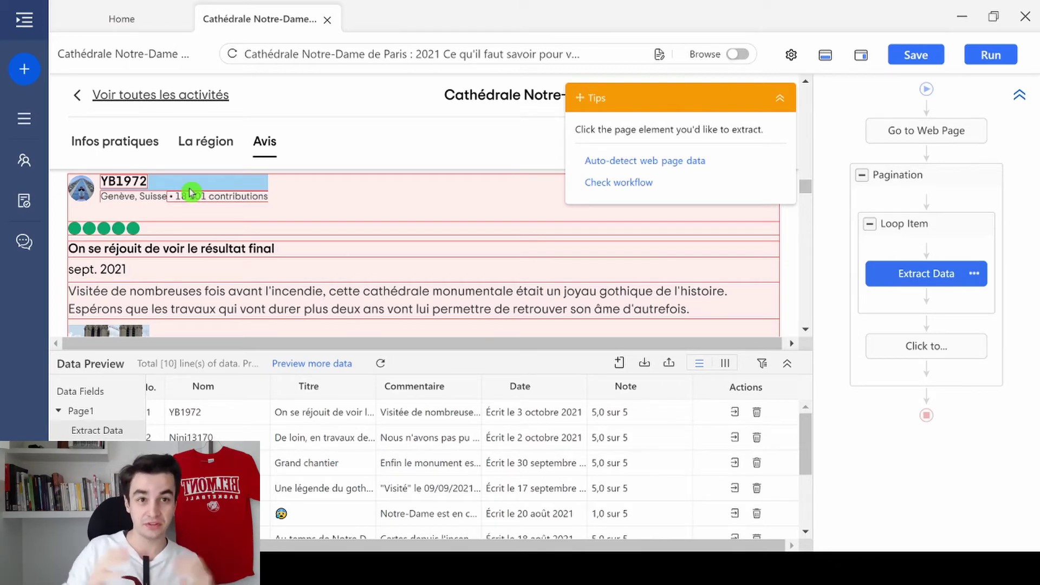
pyautogui.click(187, 194)
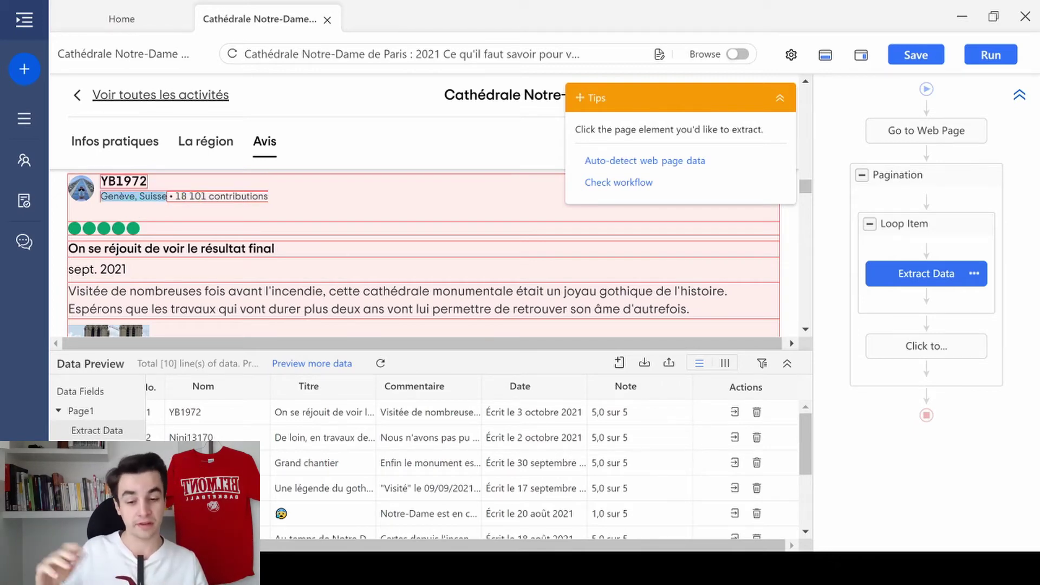
pyautogui.click(134, 197)
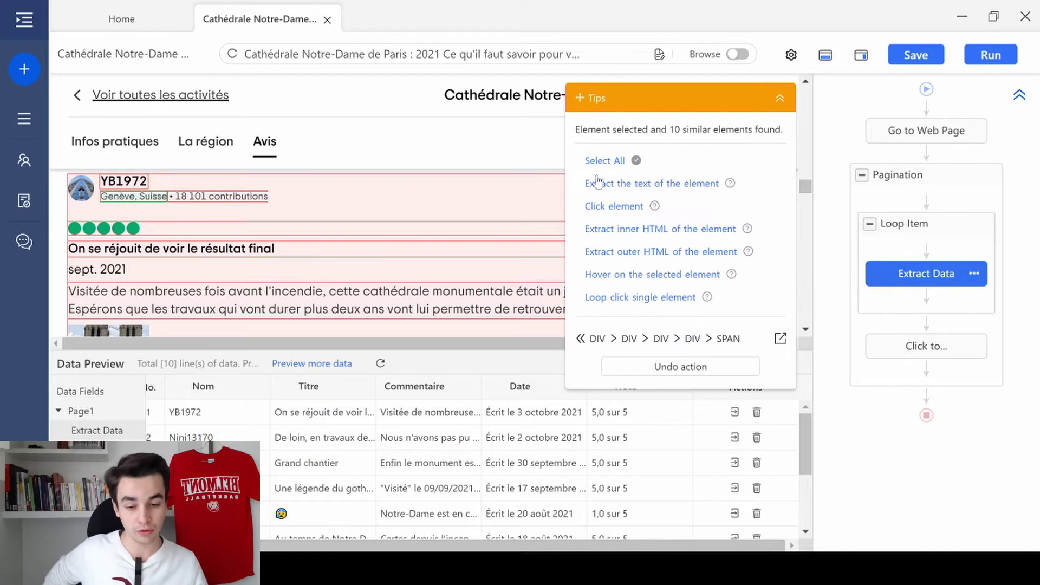
pyautogui.click(649, 184)
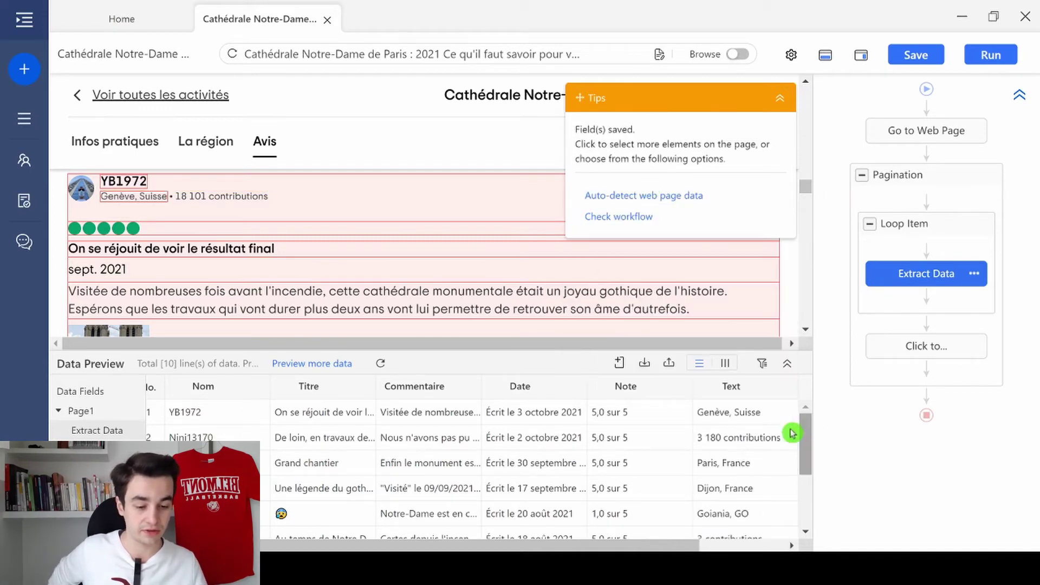
# Check the extracted location text in the preview rows against each reviewer's location and contribution line on the page
pyautogui.moveTo(637, 546); pyautogui.dragTo(764, 544)
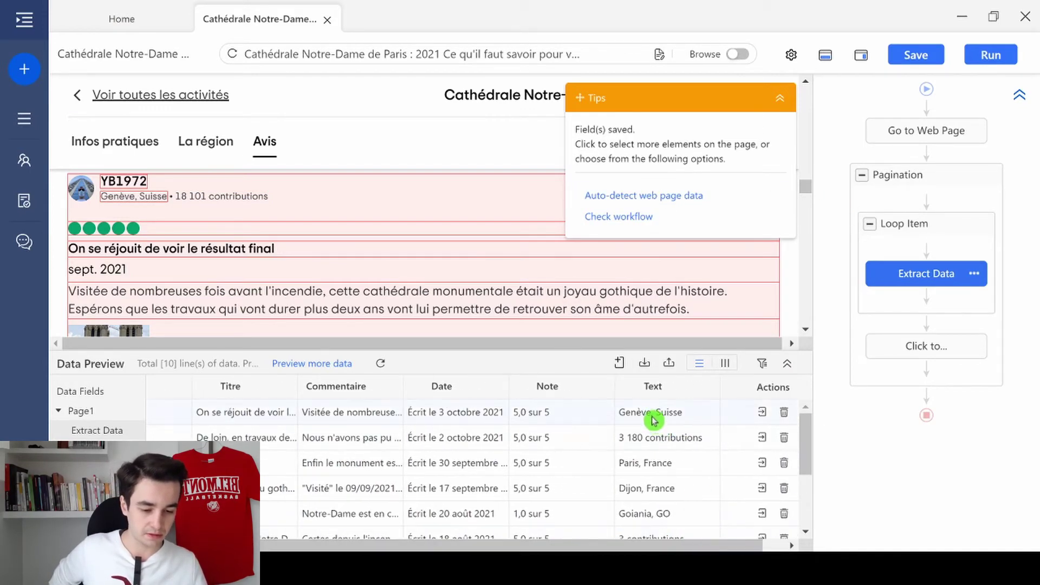
pyautogui.click(685, 435)
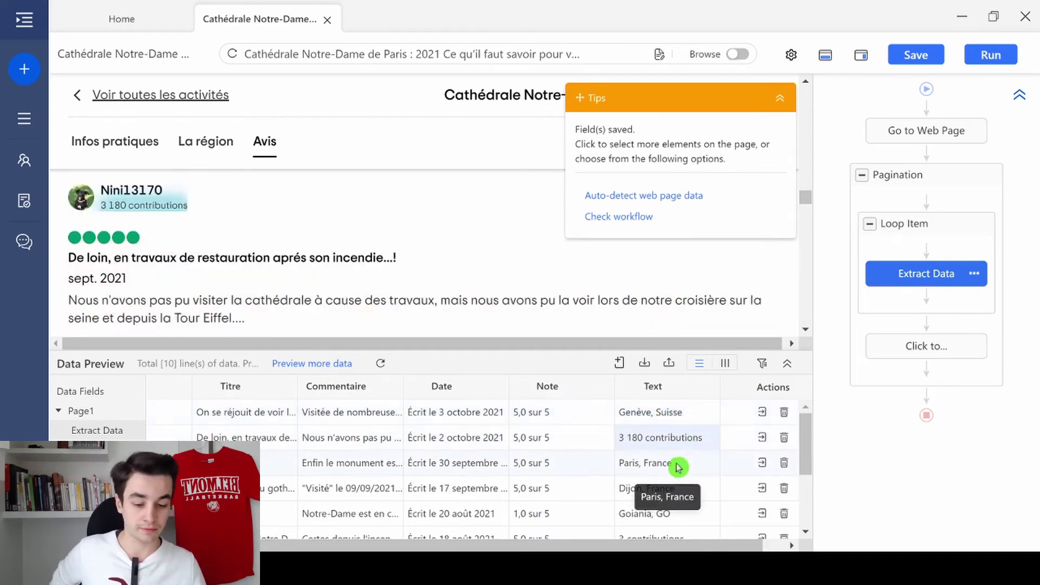
pyautogui.click(677, 466)
pyautogui.click(672, 490)
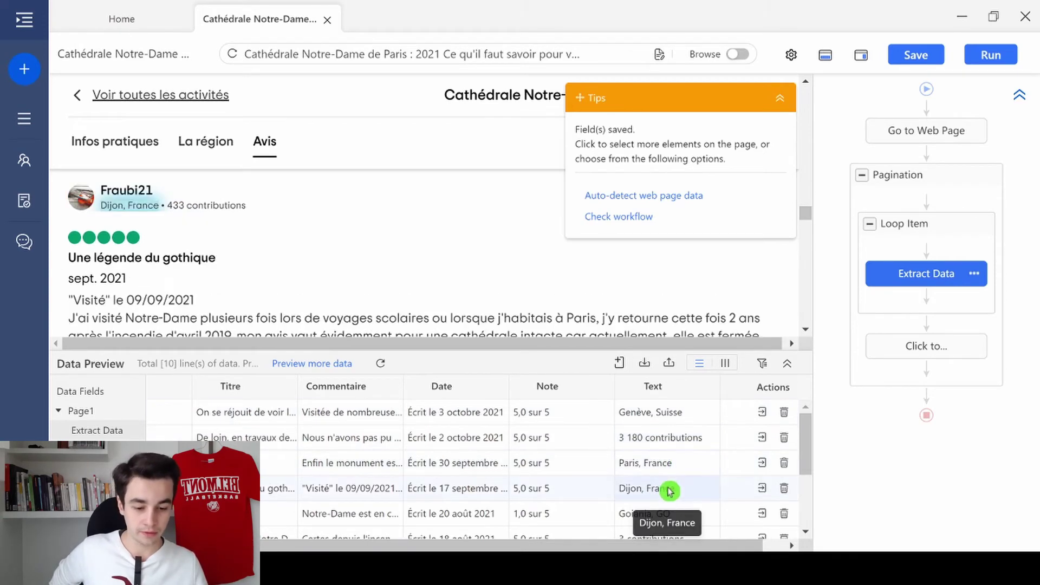
pyautogui.click(654, 511)
pyautogui.scroll(-3, 652, 504)
pyautogui.click(646, 457)
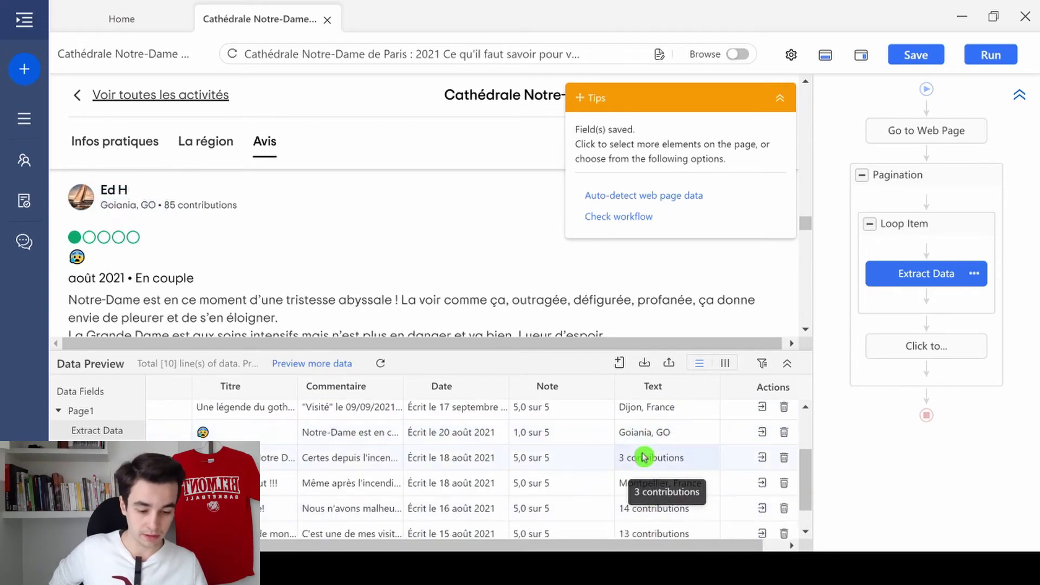
pyautogui.click(648, 483)
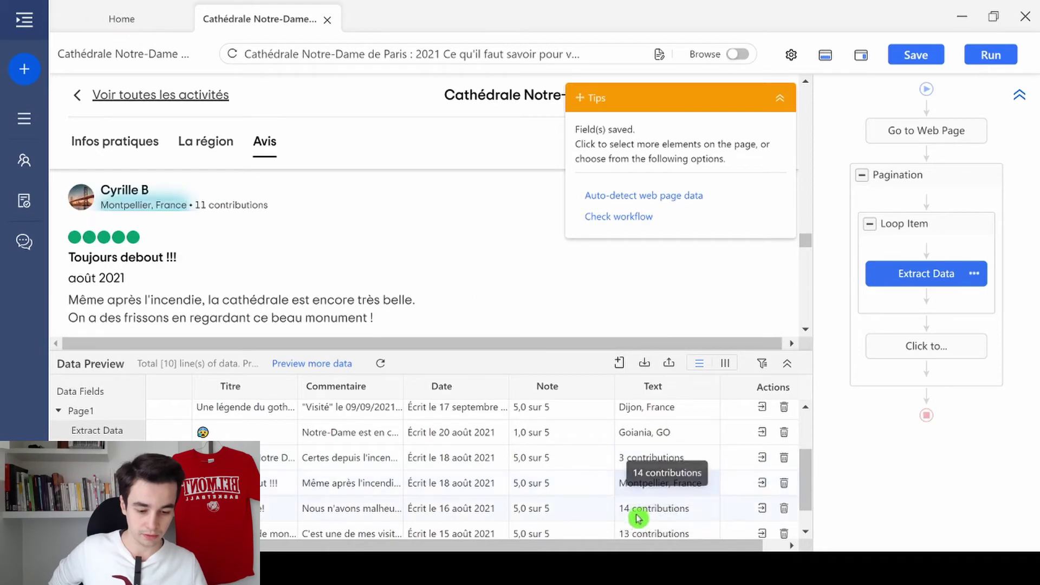
pyautogui.click(645, 509)
pyautogui.click(641, 539)
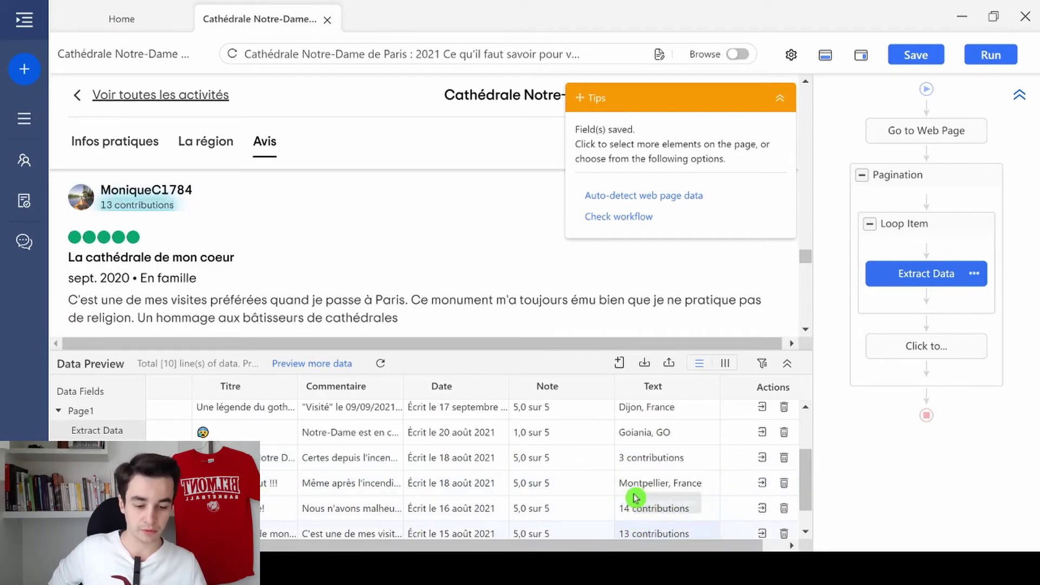
pyautogui.scroll(3, 650, 542)
pyautogui.click(659, 419)
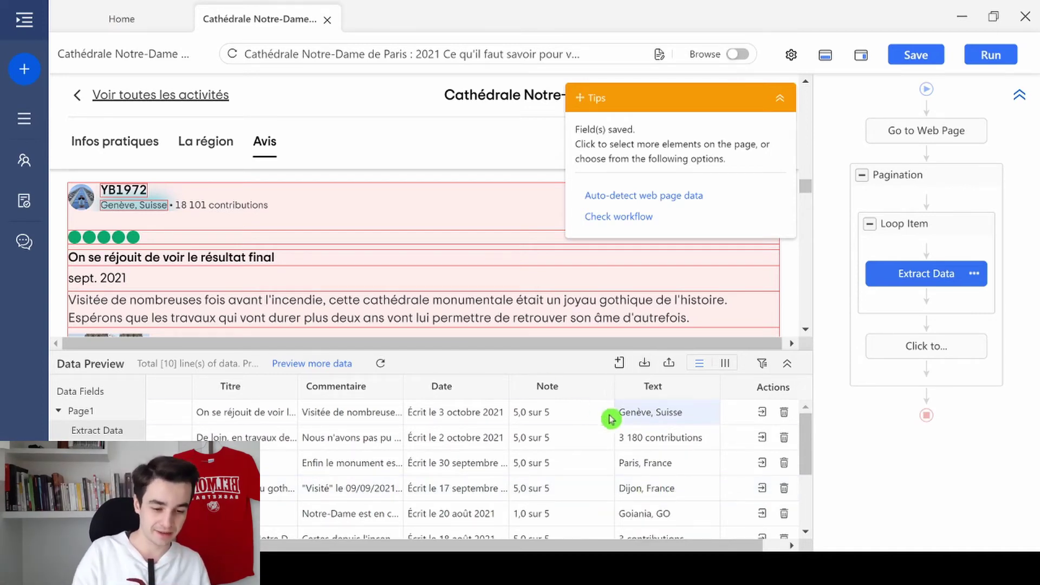
# Delete the Text field and extract the outer HTML of the location and contributions line in the "Grand chantier" review as a new field
pyautogui.click(708, 387)
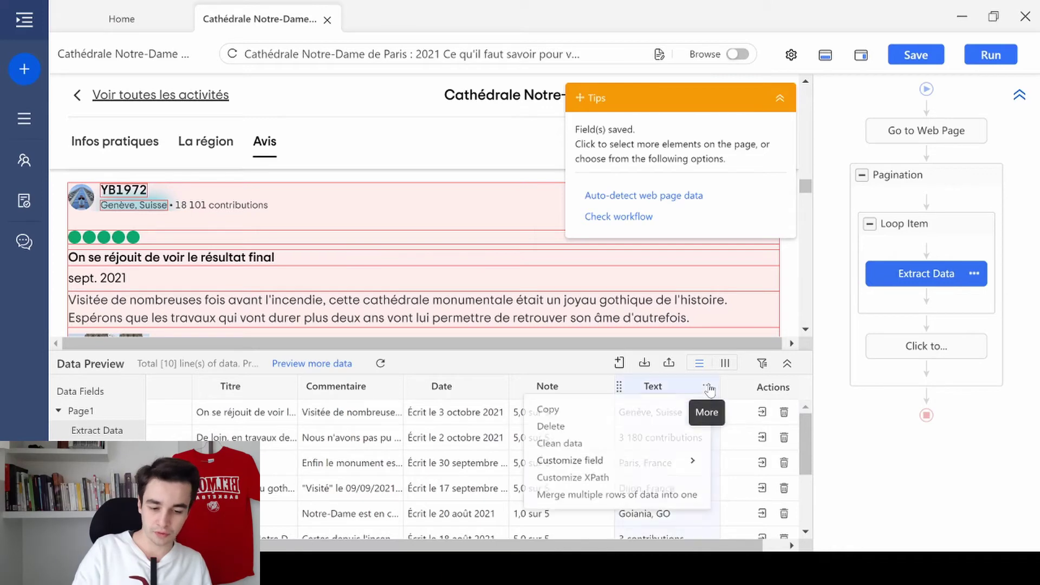
pyautogui.click(607, 435)
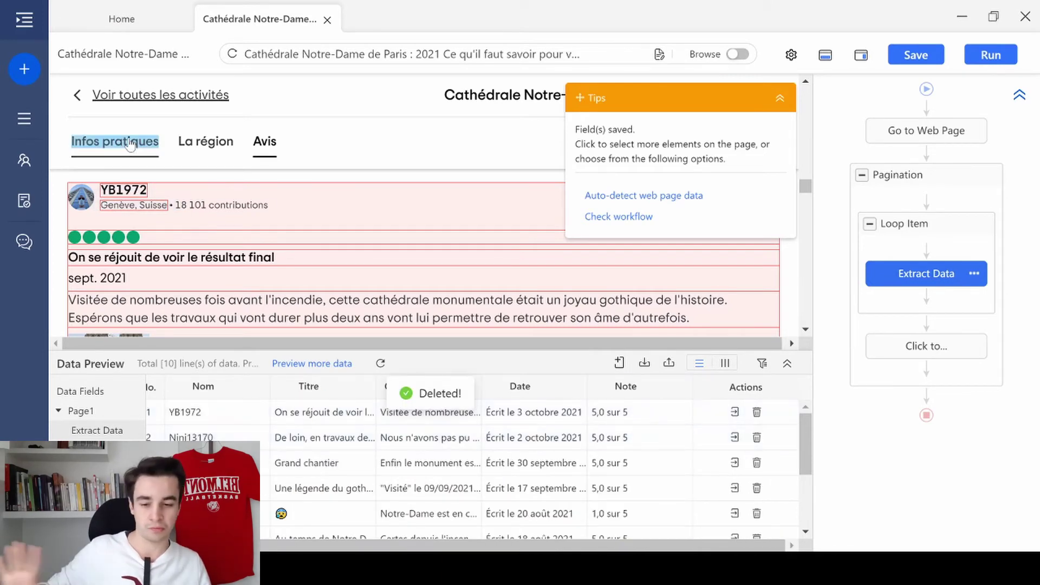
pyautogui.scroll(-6, 190, 216)
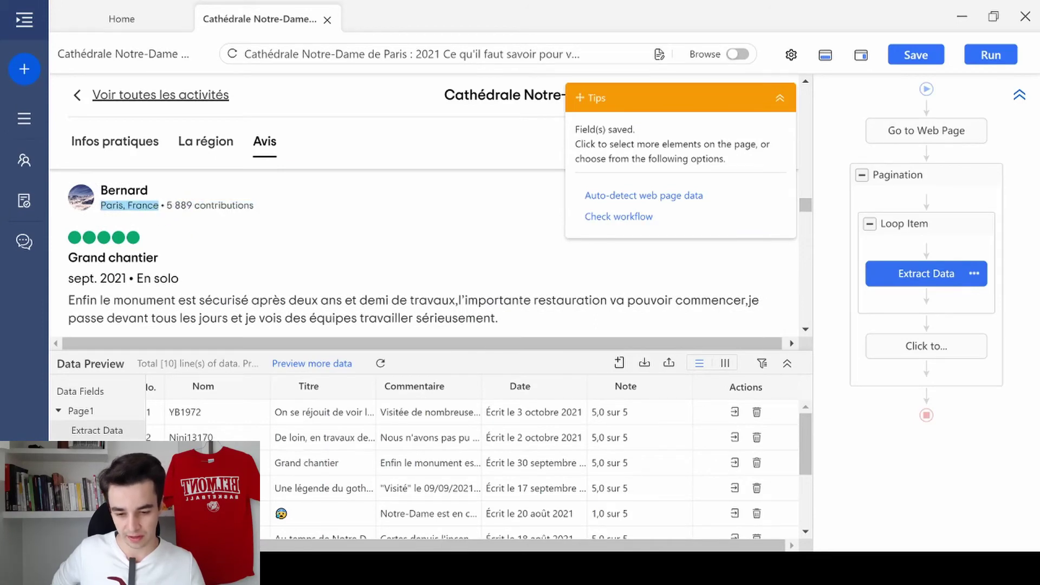
pyautogui.click(162, 215)
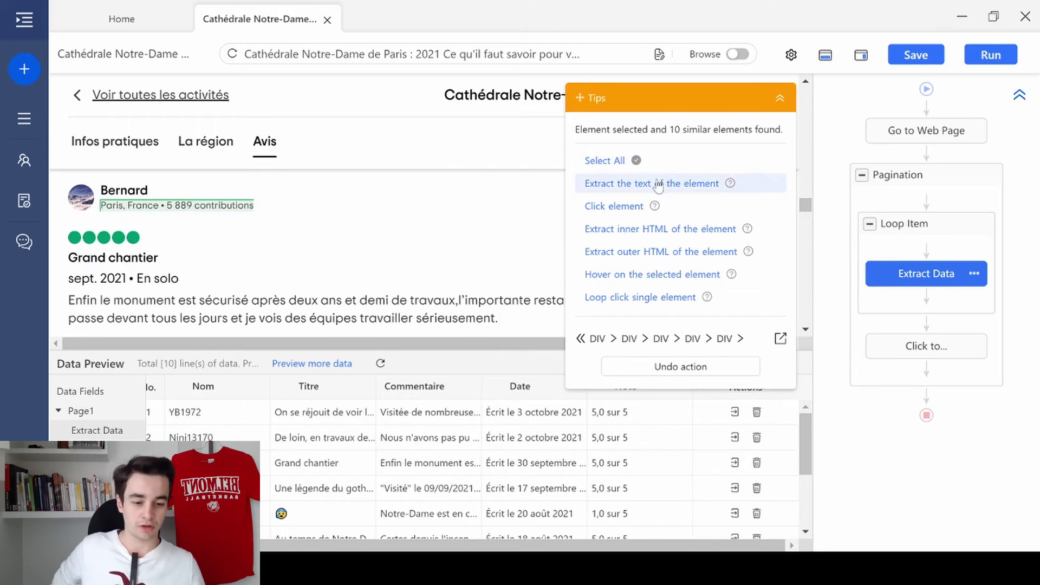
pyautogui.click(663, 253)
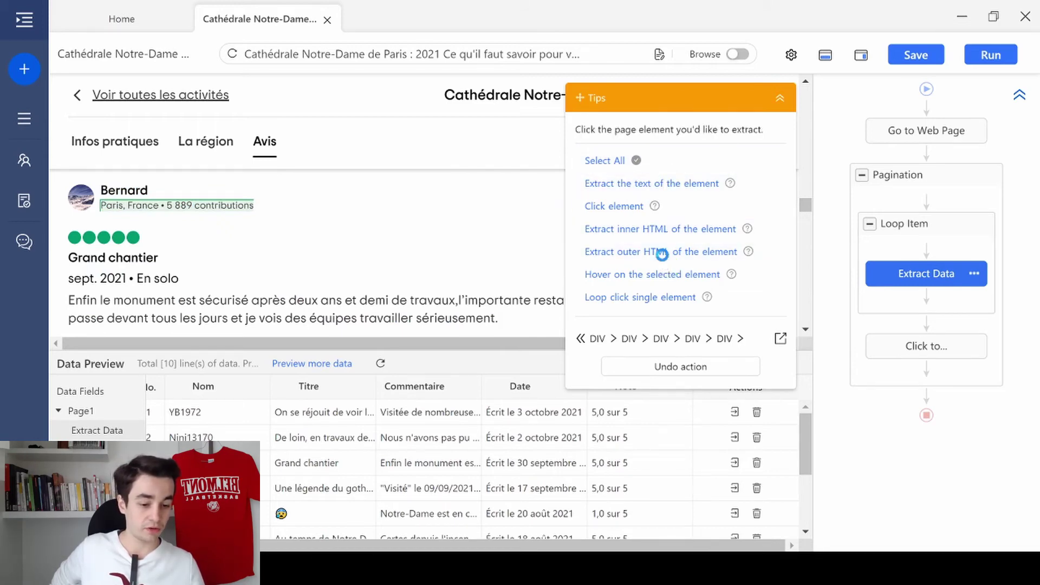
# Open data cleaning for the new outer HTML field and choose a Match with Regular Expression step
pyautogui.moveTo(592, 540); pyautogui.dragTo(699, 542)
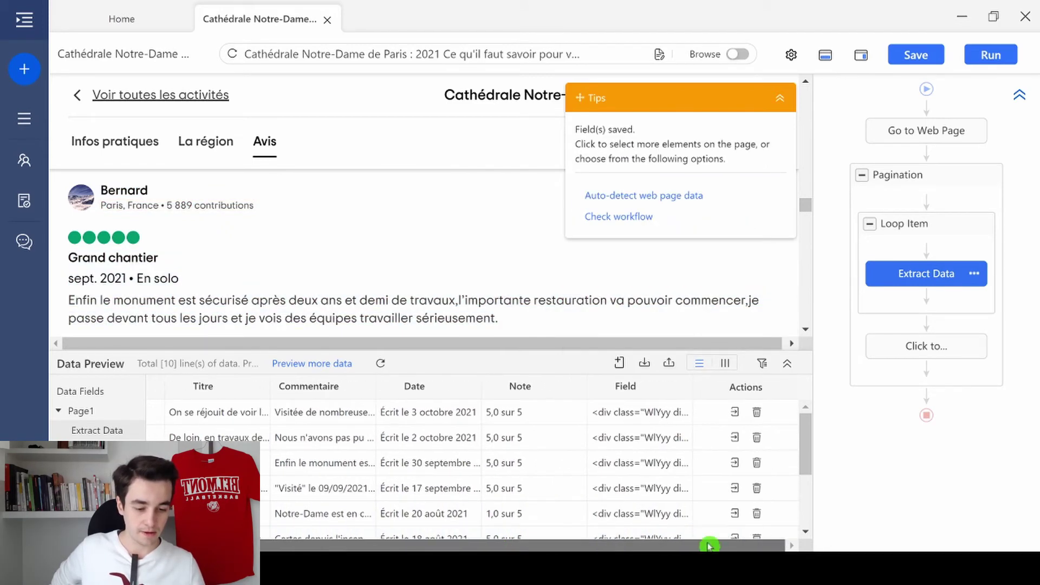
pyautogui.click(680, 389)
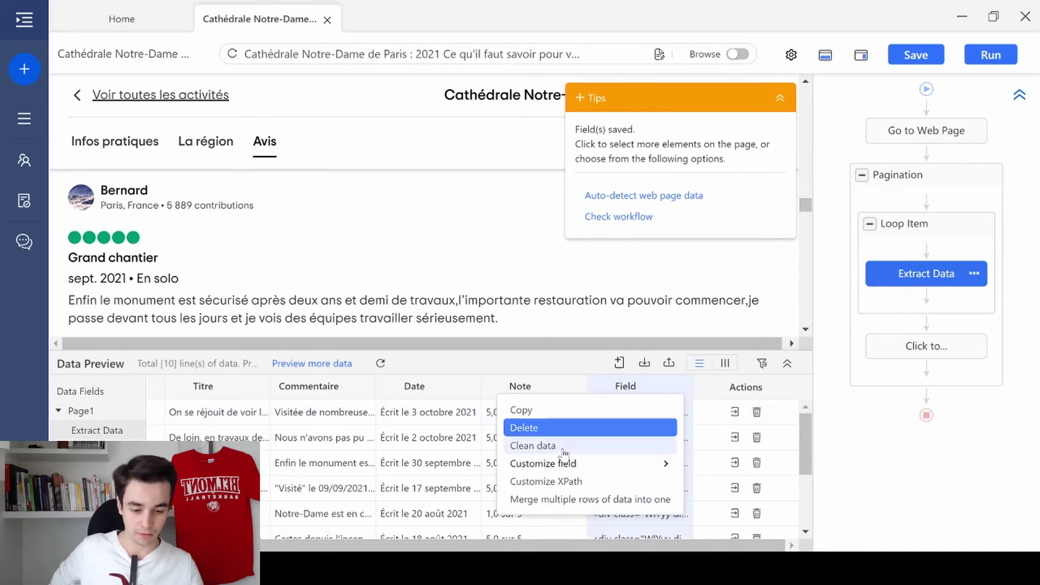
pyautogui.click(534, 446)
pyautogui.click(81, 403)
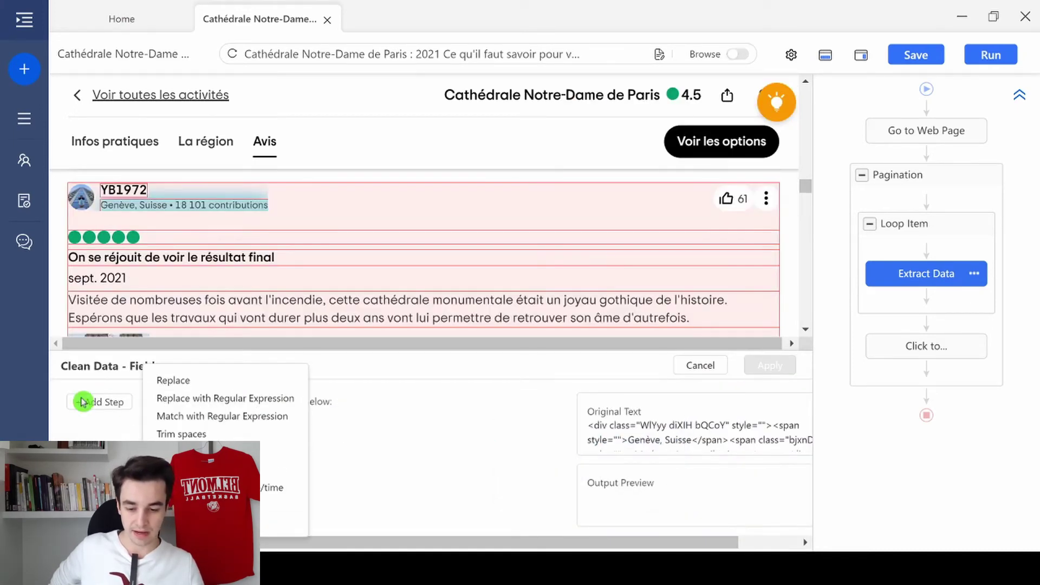
pyautogui.click(206, 416)
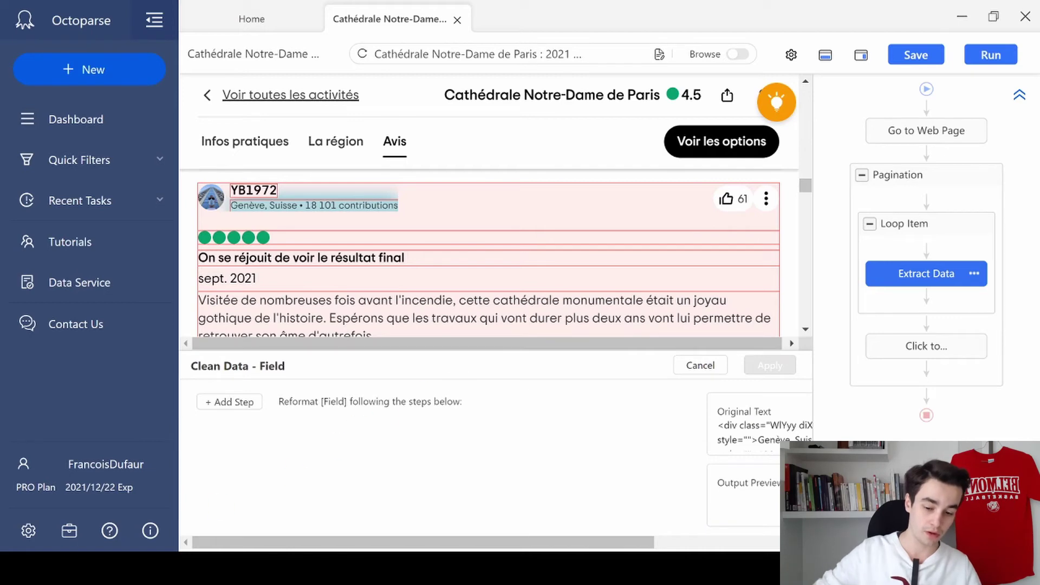
# Open the RegEx Tool from the tool box and make its original text area ready for input
pyautogui.click(70, 534)
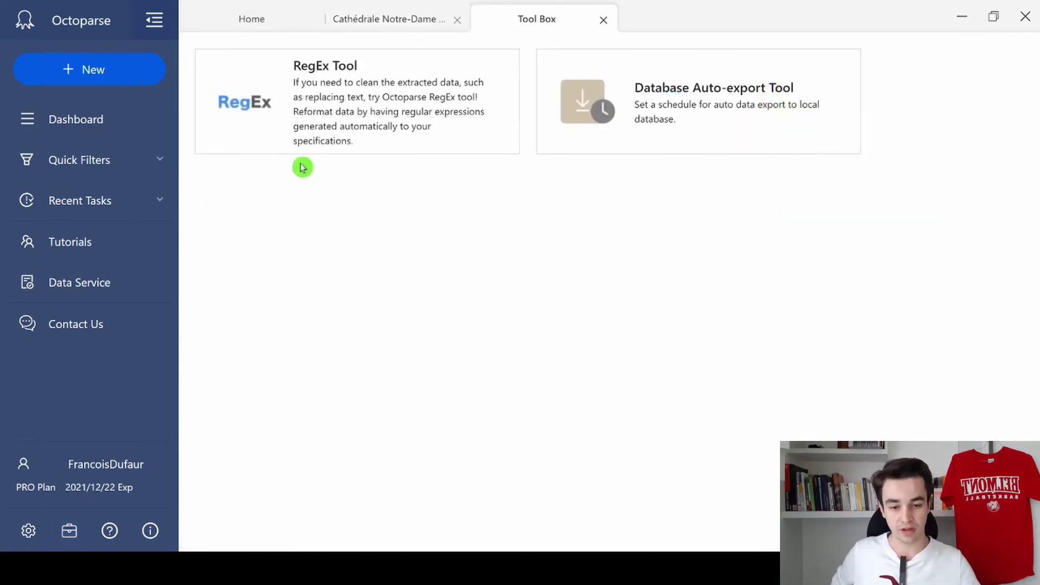
pyautogui.click(329, 70)
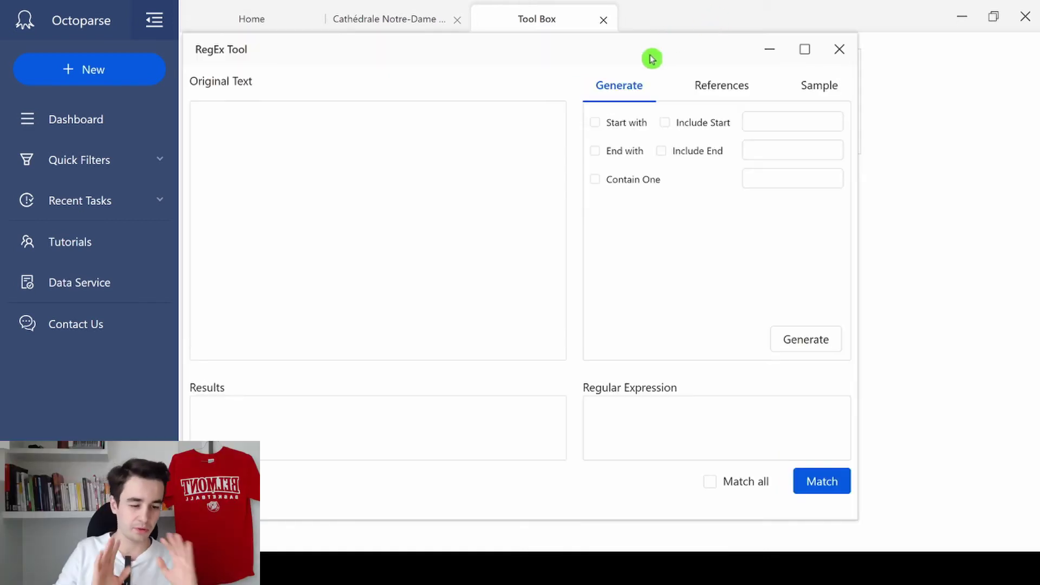
pyautogui.click(200, 113)
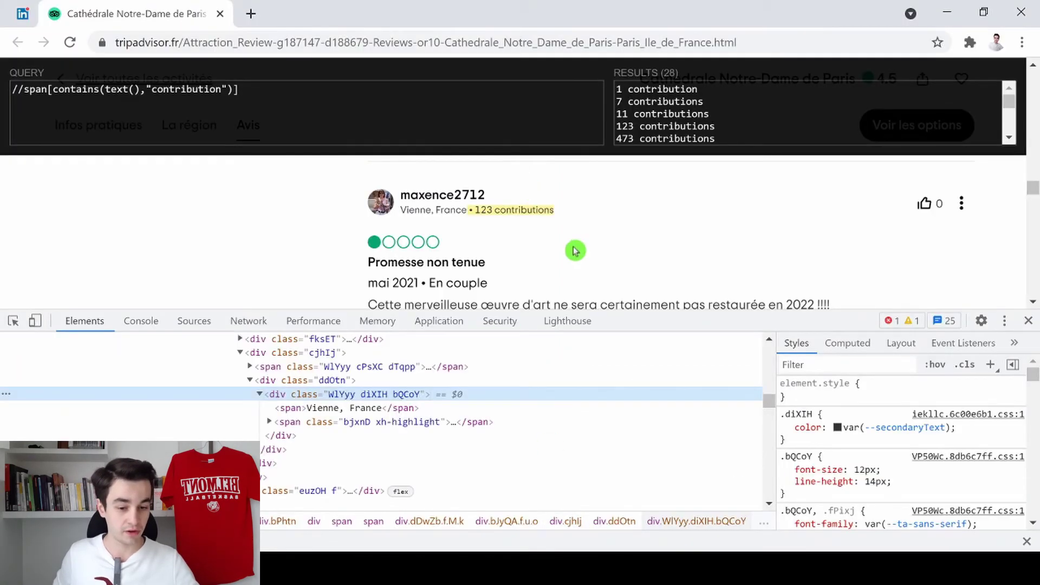
# In Chrome, inspect the location France in the "Très sympa" review and copy the HTML of its enclosing ddOtn div
pyautogui.scroll(10, 570, 238)
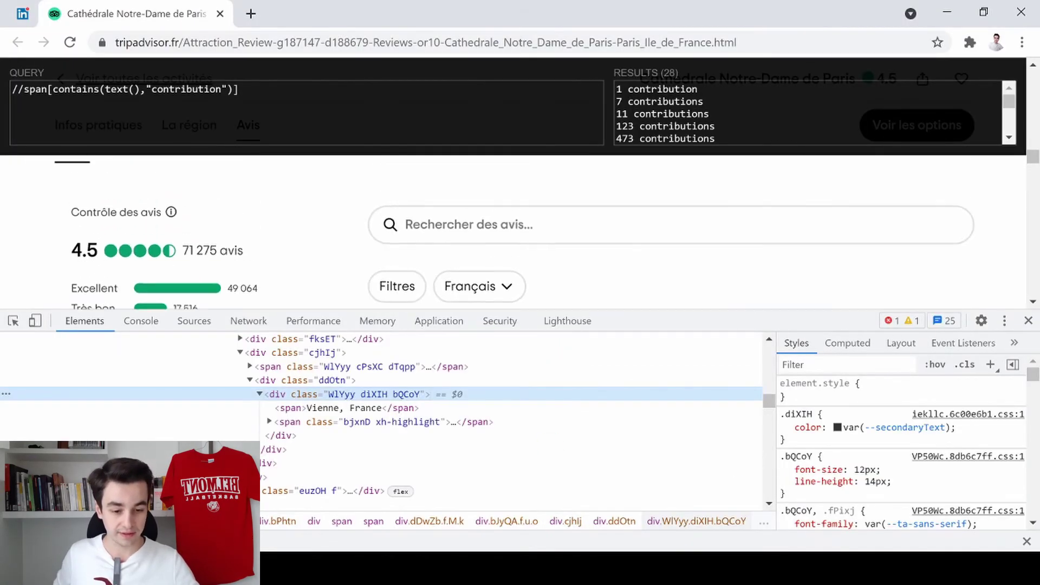
pyautogui.scroll(-8, 560, 215)
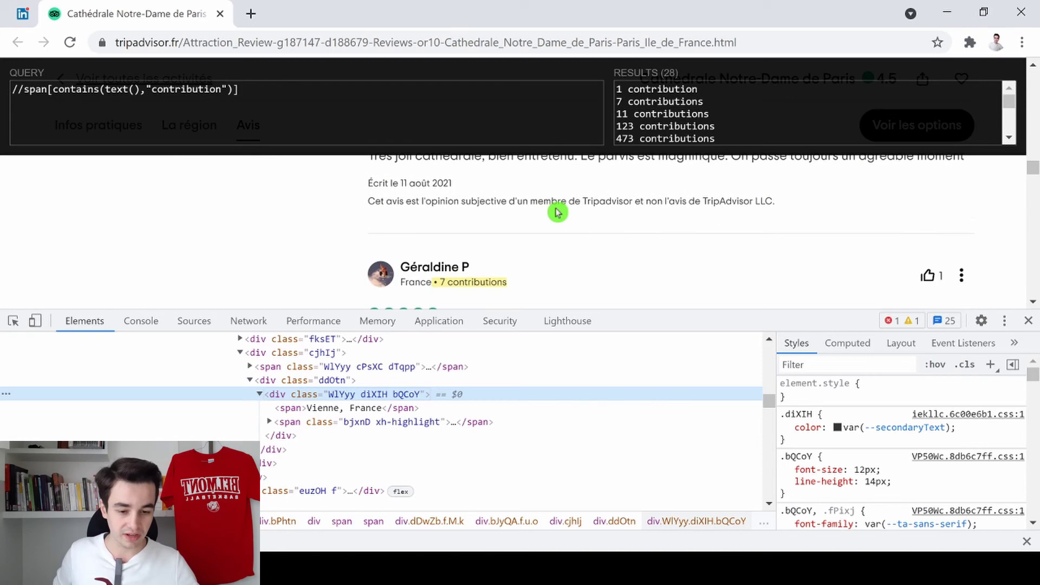
pyautogui.scroll(-2, 558, 212)
pyautogui.click(13, 321)
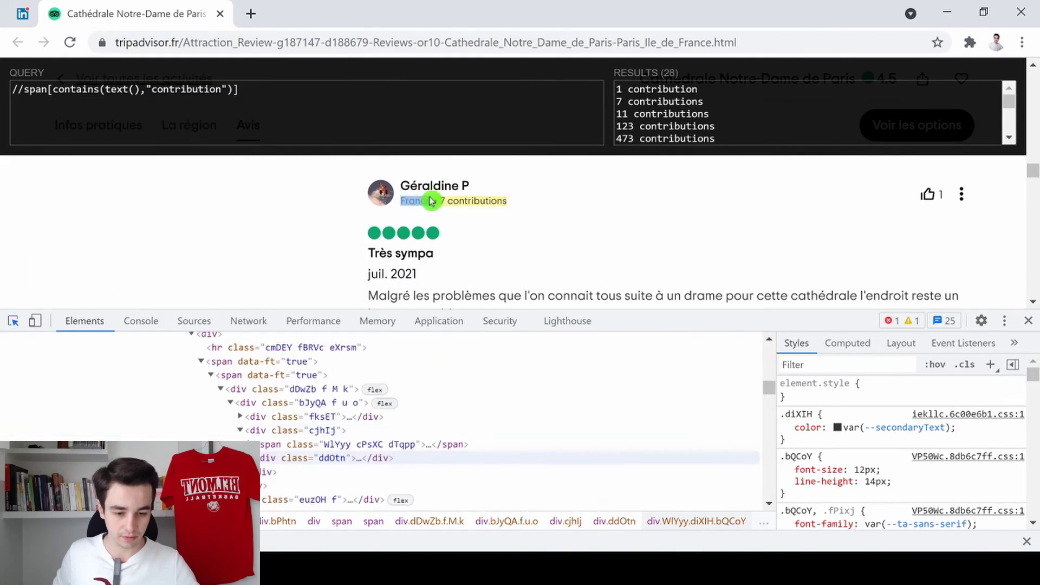
pyautogui.click(413, 202)
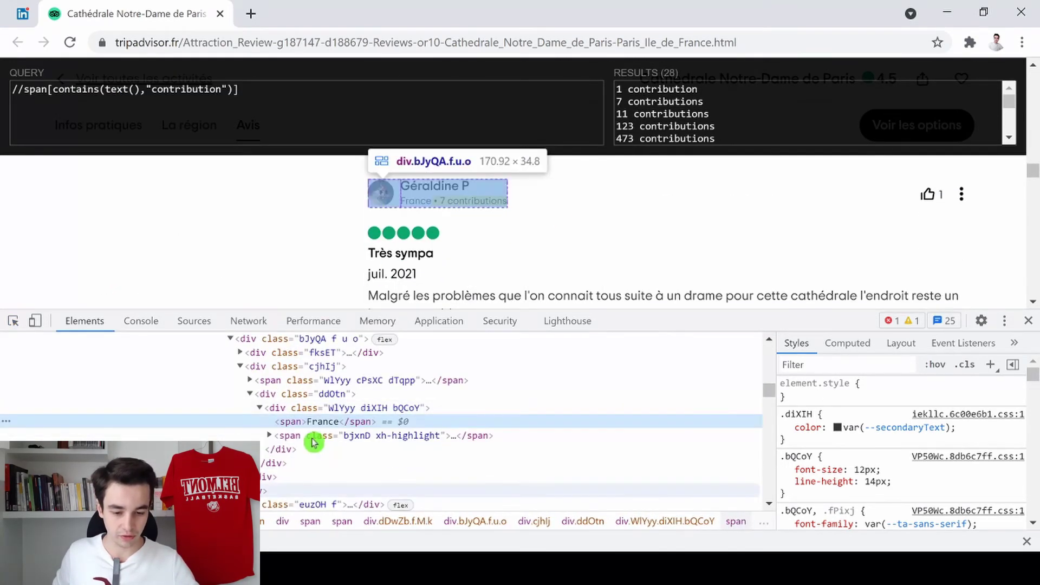
pyautogui.click(326, 393)
pyautogui.rightClick(323, 393)
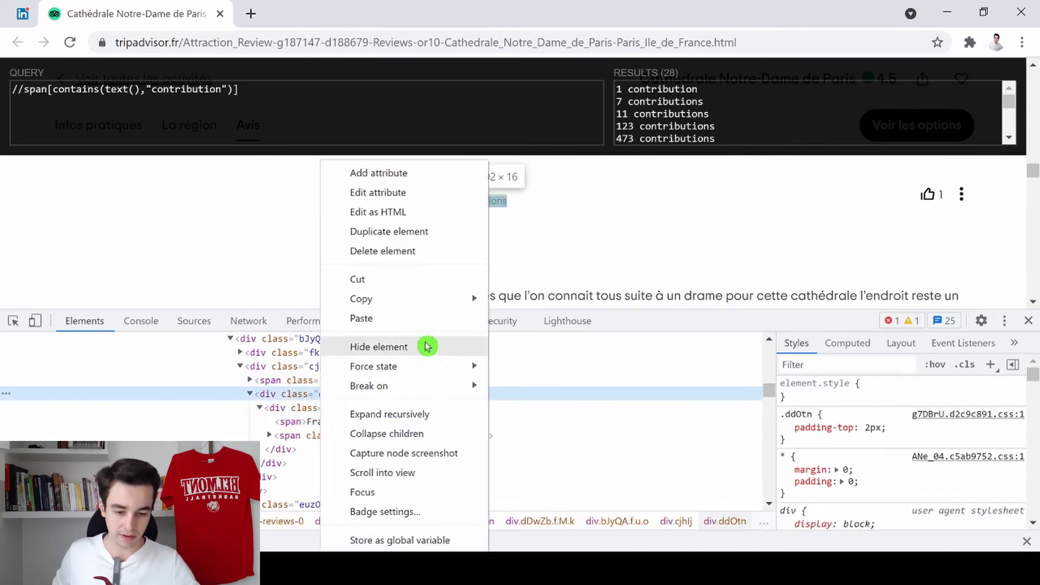
pyautogui.moveTo(425, 299)
pyautogui.click(539, 298)
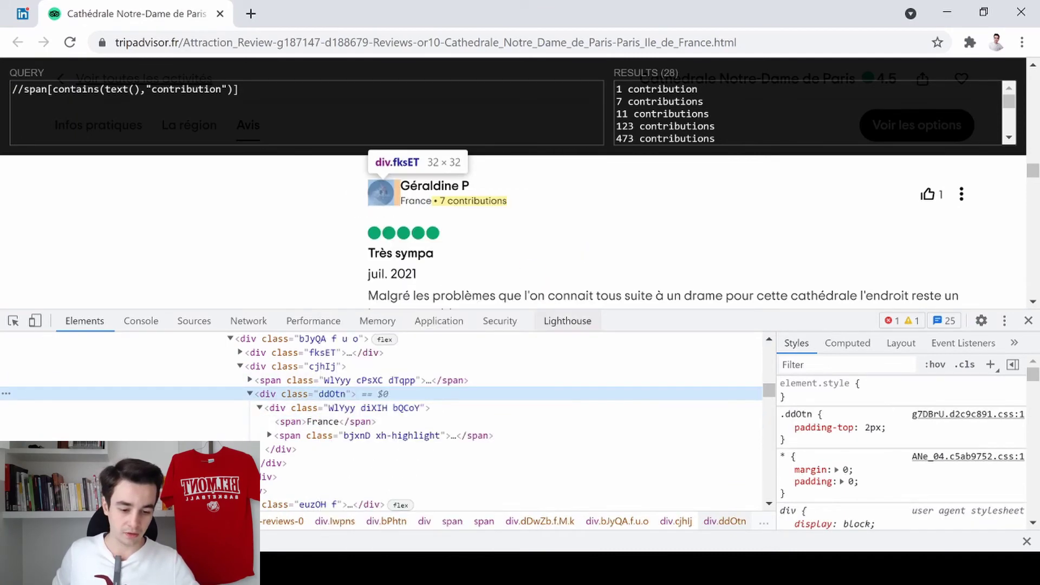
# Switch back to Octoparse and paste the copied ddOtn div HTML as the RegEx Tool's original text
pyautogui.moveTo(482, 548)
pyautogui.click(481, 512)
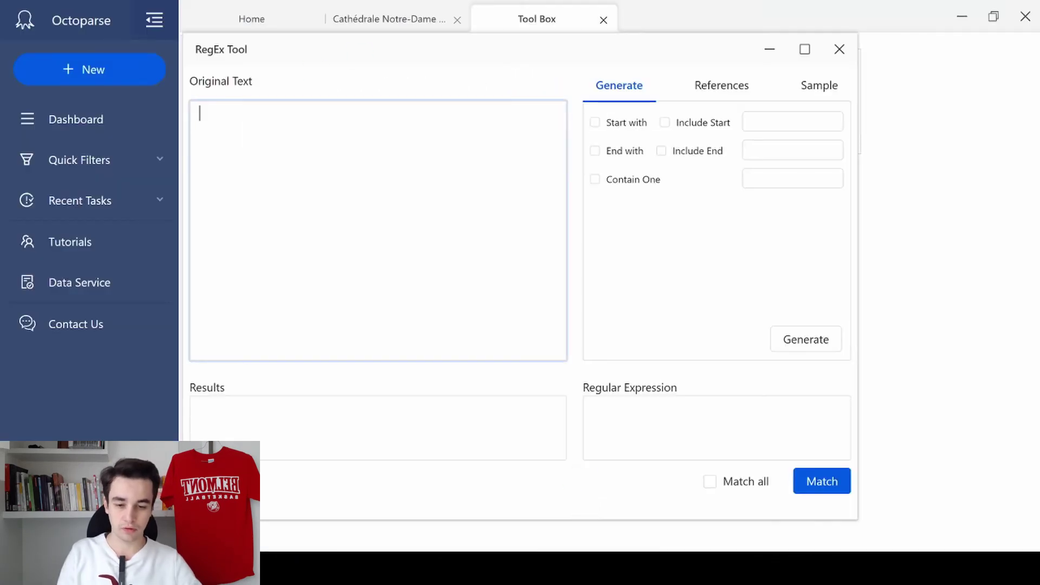
pyautogui.write('<div class="ddOtn"><div class="WlYyy diXIH bQCoY"><span>France</span><span class="bjxnD xh-highlight">7 contributions</span></div></div>')
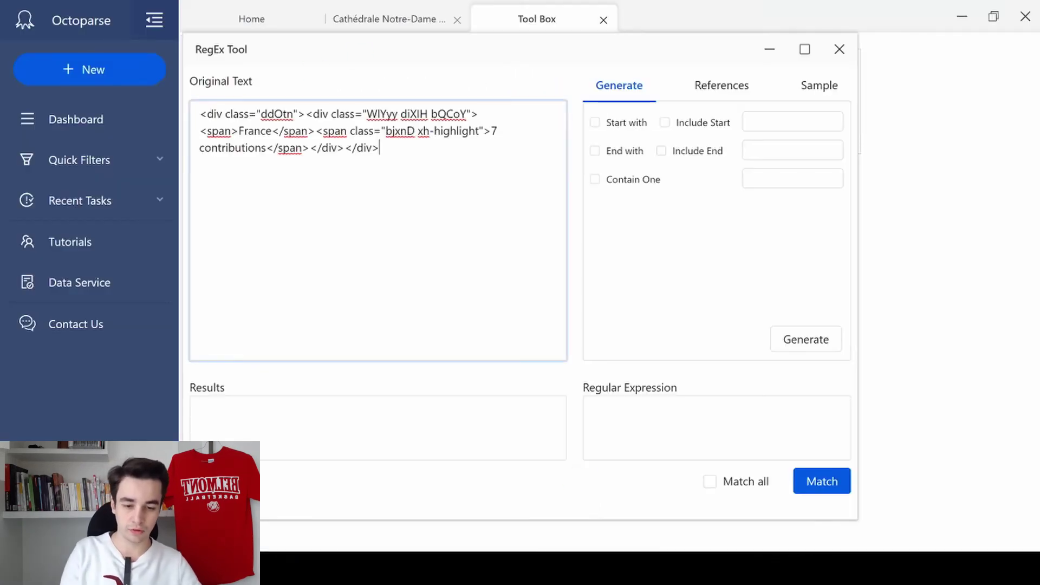
# Enable the Start with and End with conditions, setting the start to <span> and the end to </span>
pyautogui.click(595, 122)
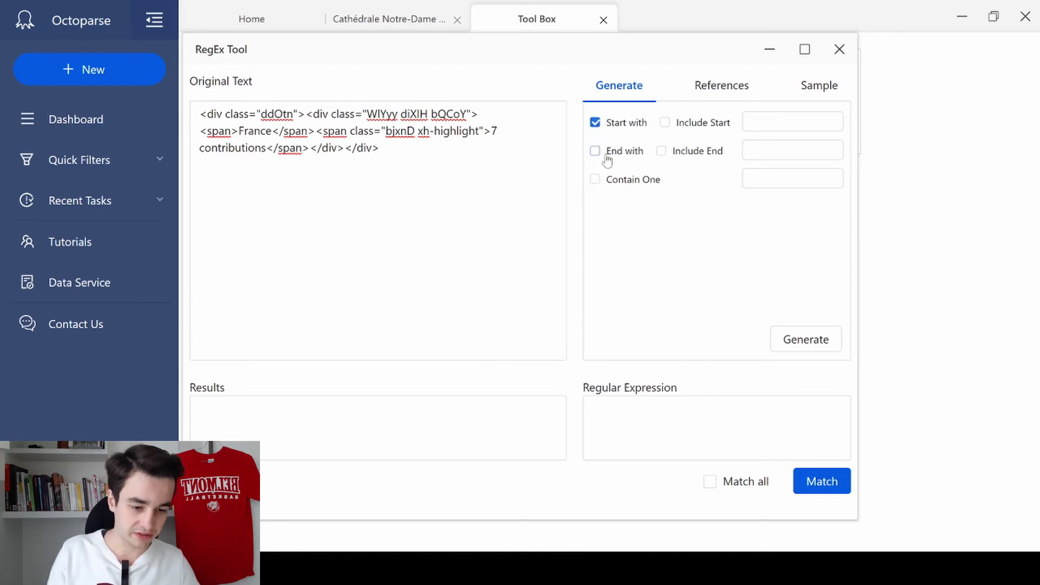
pyautogui.click(596, 151)
pyautogui.click(770, 121)
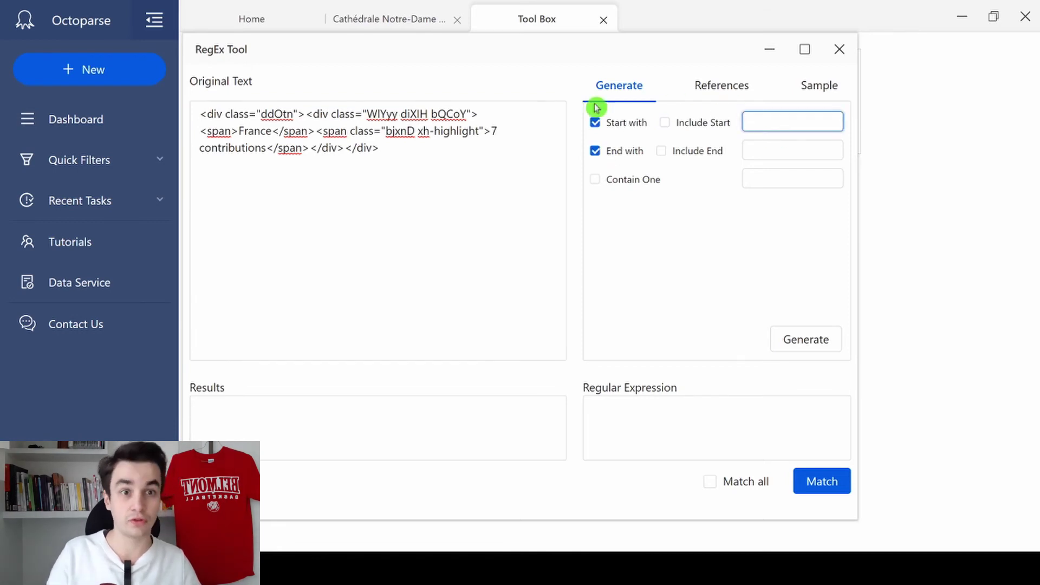
pyautogui.doubleClick(255, 131)
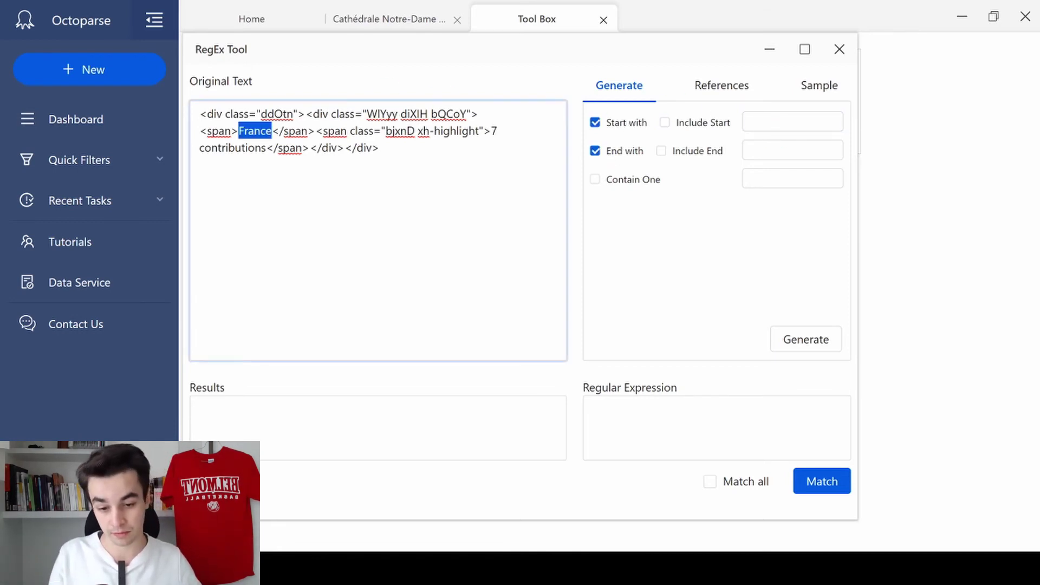
pyautogui.moveTo(200, 131); pyautogui.dragTo(211, 131)
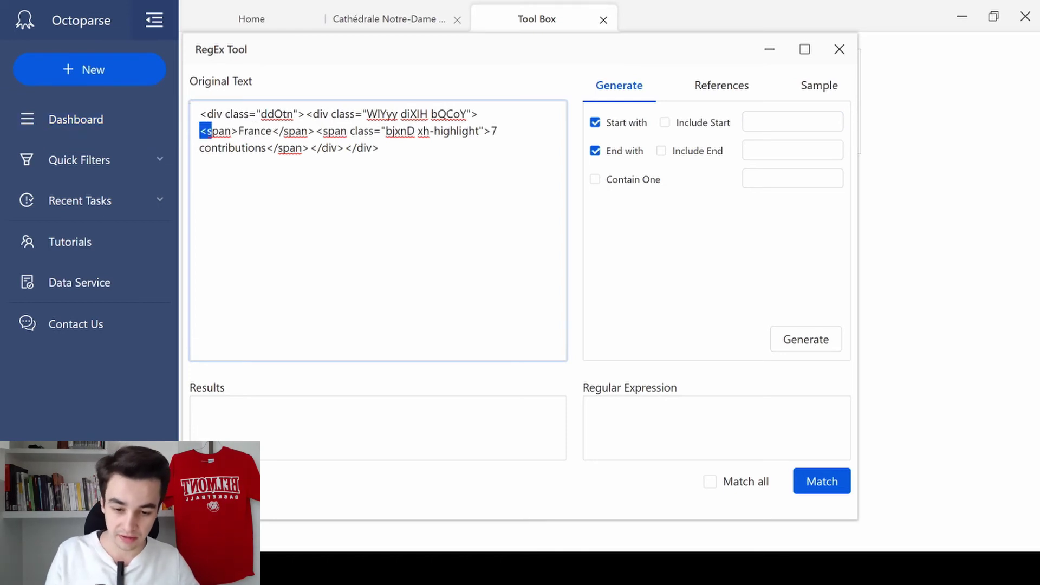
pyautogui.click(793, 121)
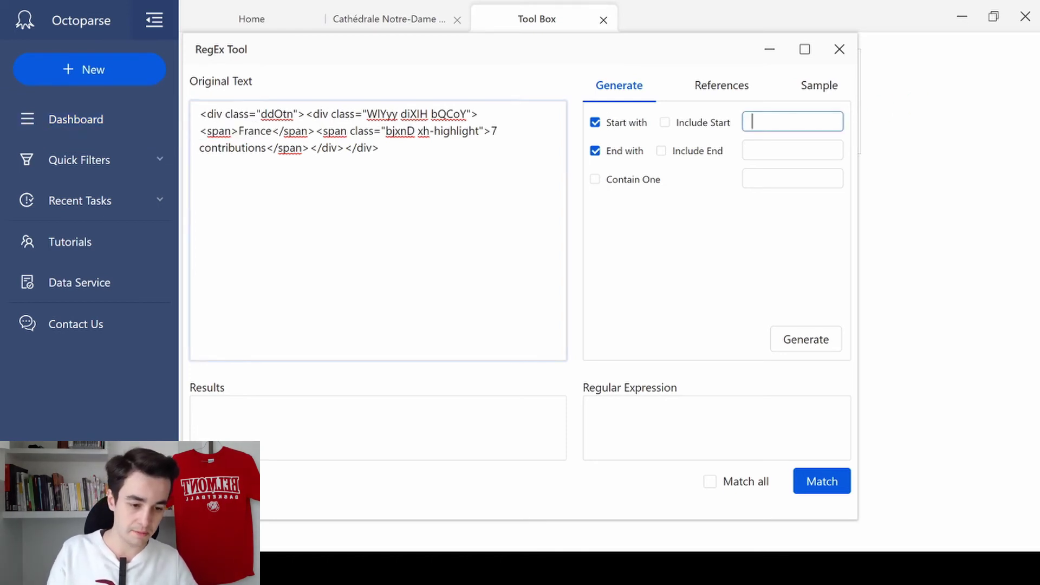
pyautogui.write('<span>')
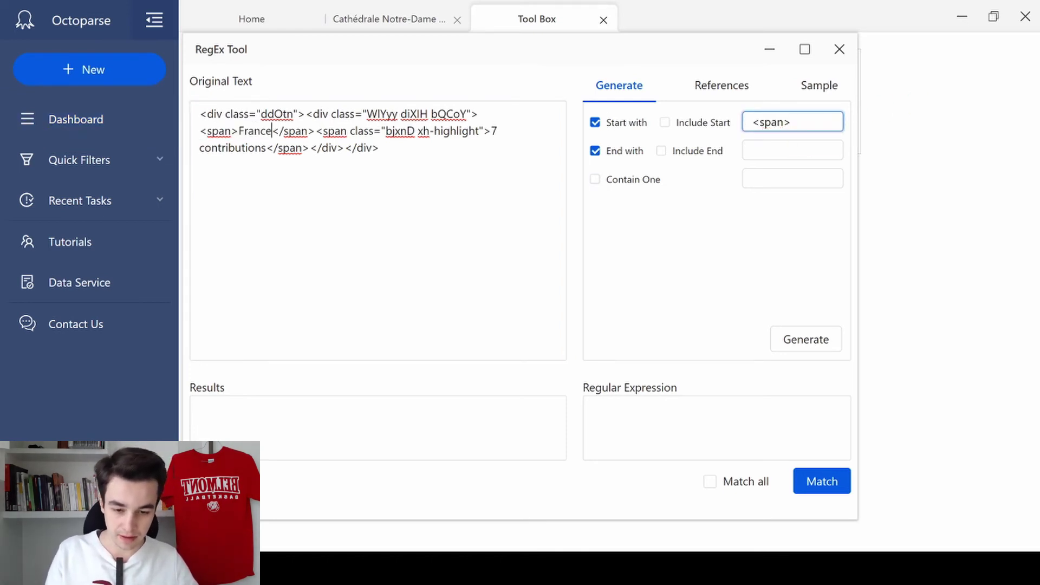
pyautogui.moveTo(272, 131); pyautogui.dragTo(308, 131)
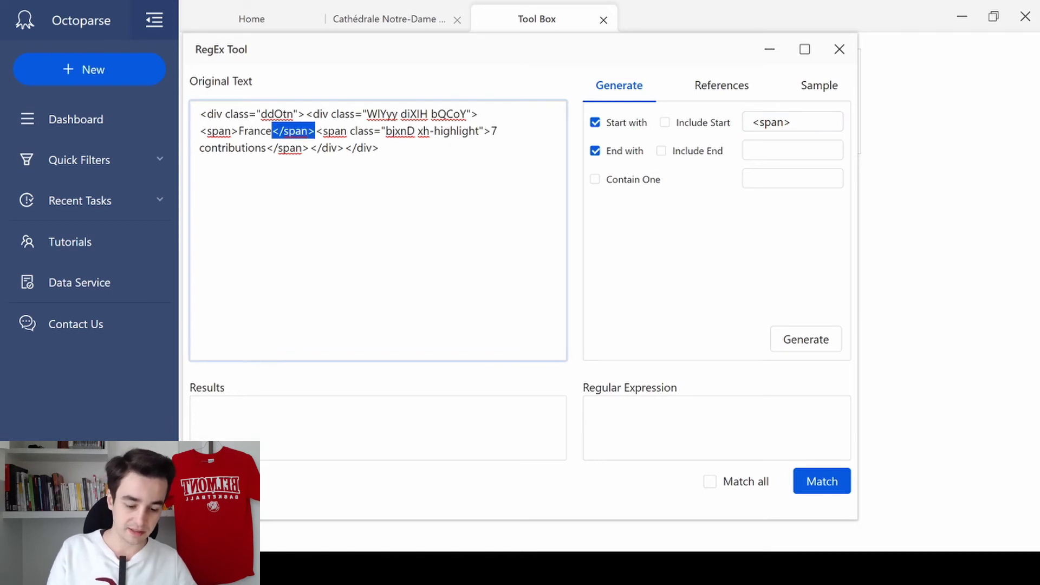
pyautogui.click(751, 151)
pyautogui.write('</span>')
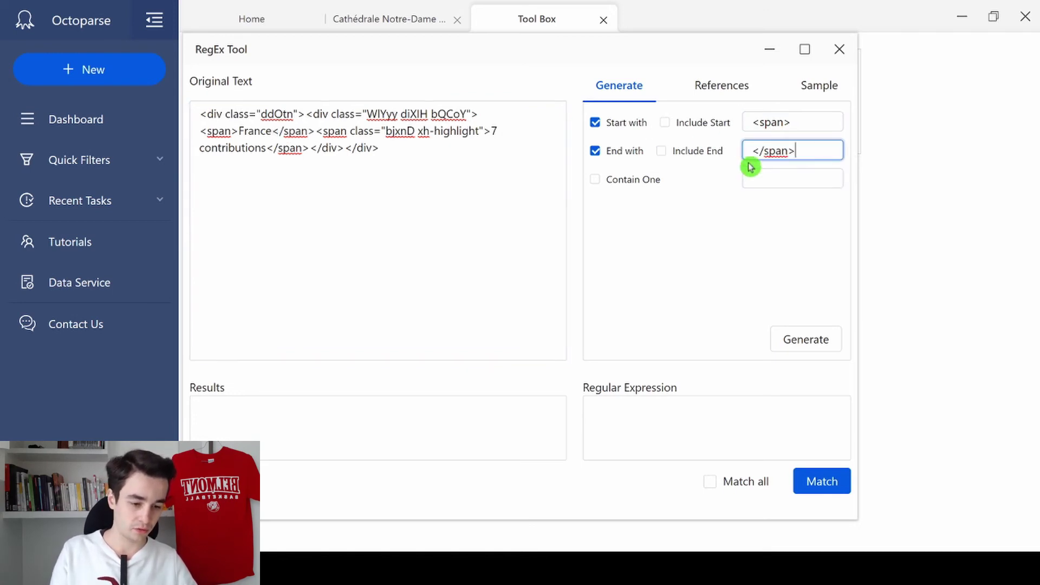
# Generate the regular expression from the start and end conditions and copy the whole expression
pyautogui.click(803, 340)
pyautogui.click(792, 406)
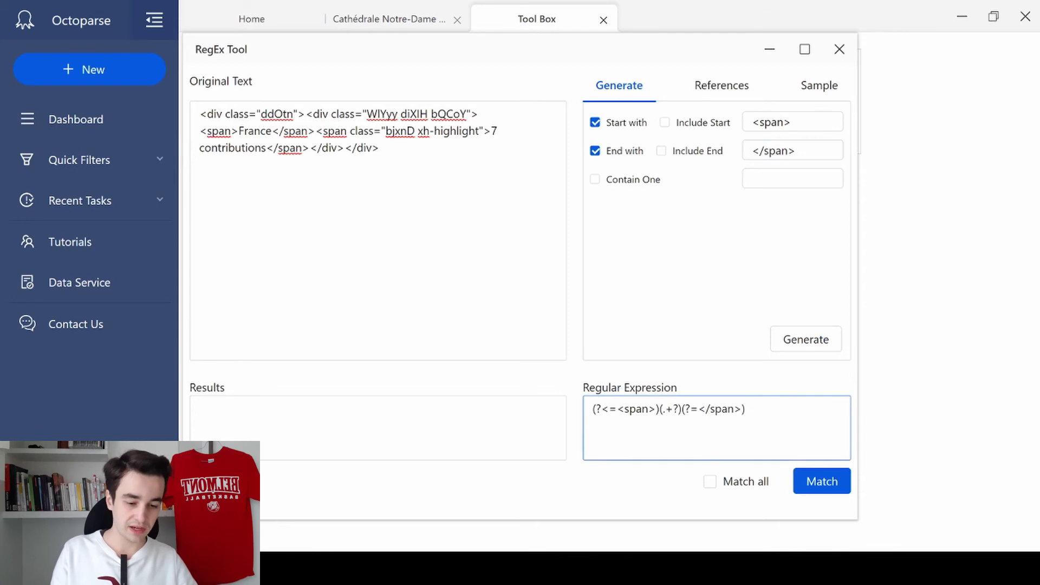
pyautogui.hotkey('ctrl', 'a')
pyautogui.hotkey('ctrl', 'c')
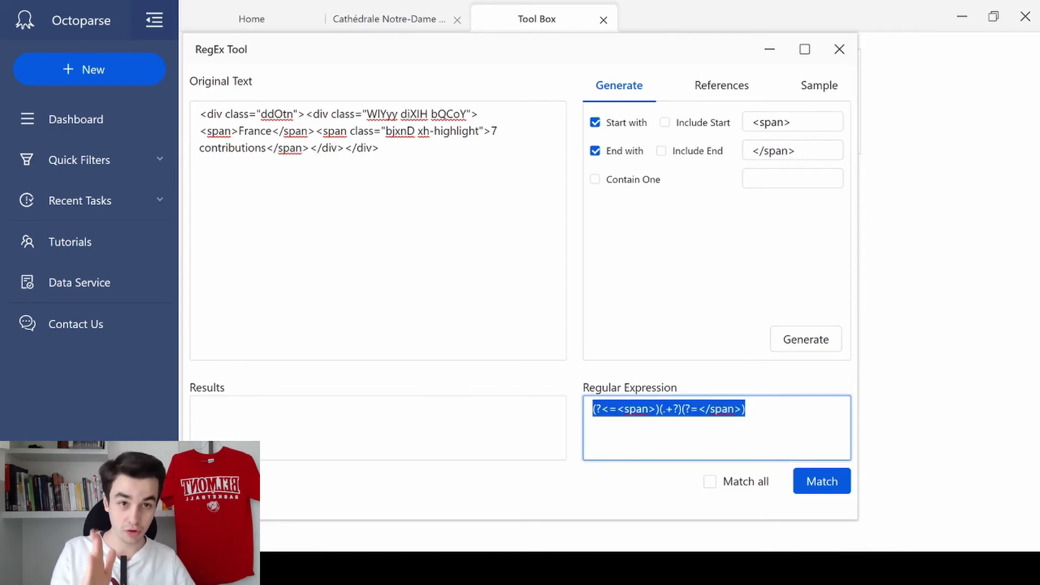
# Close the RegEx Tool, return to the Cathédrale Notre-Dame task and close the Tool Box
pyautogui.click(839, 49)
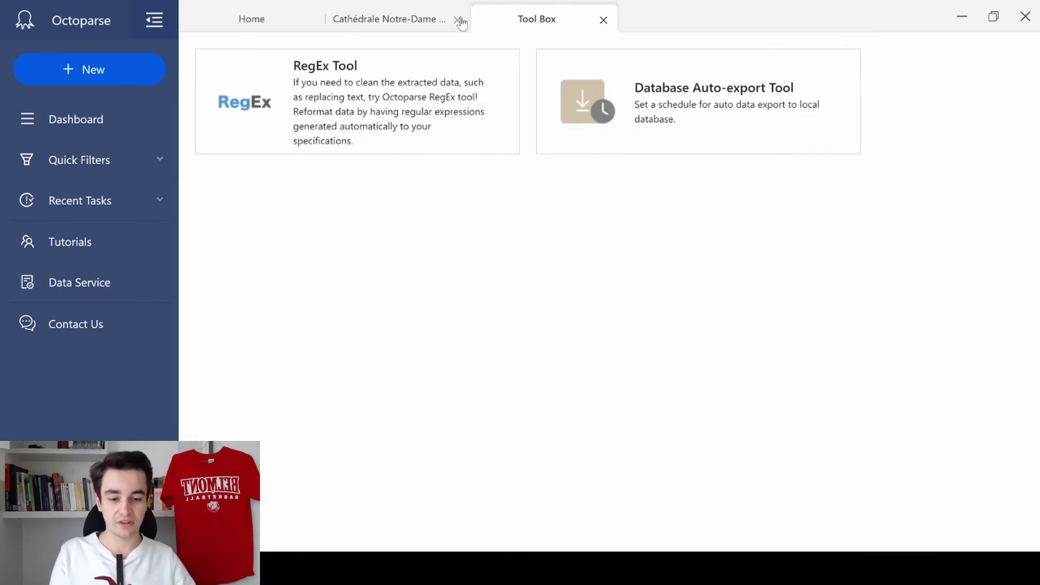
pyautogui.click(435, 22)
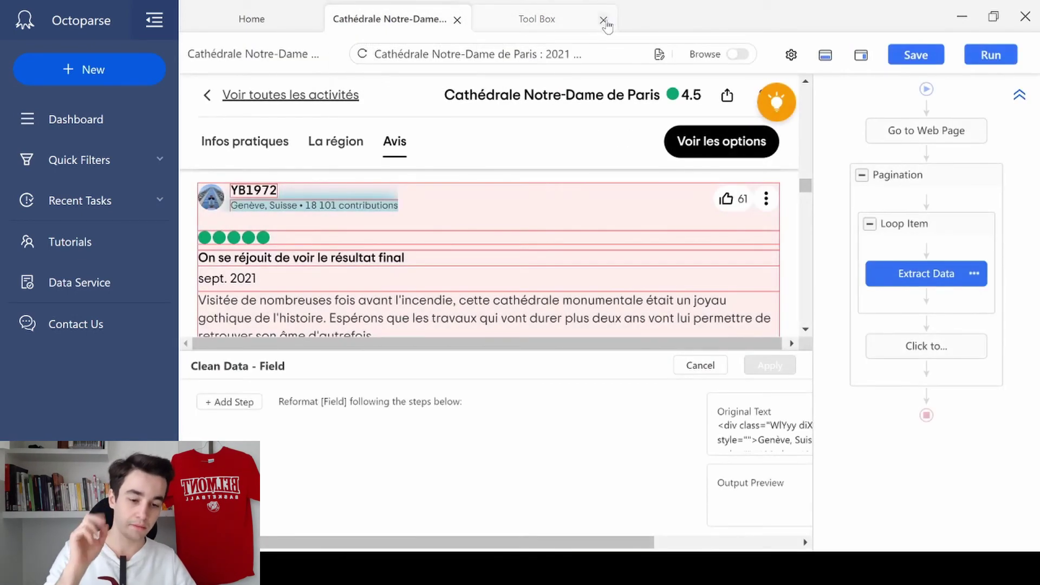
pyautogui.click(605, 22)
# Add a Match with Regular Expression cleaning step using (?<=<span>)(.+?)(?=</span>) with Match all enabled, evaluate it and apply it to the field
pyautogui.click(230, 401)
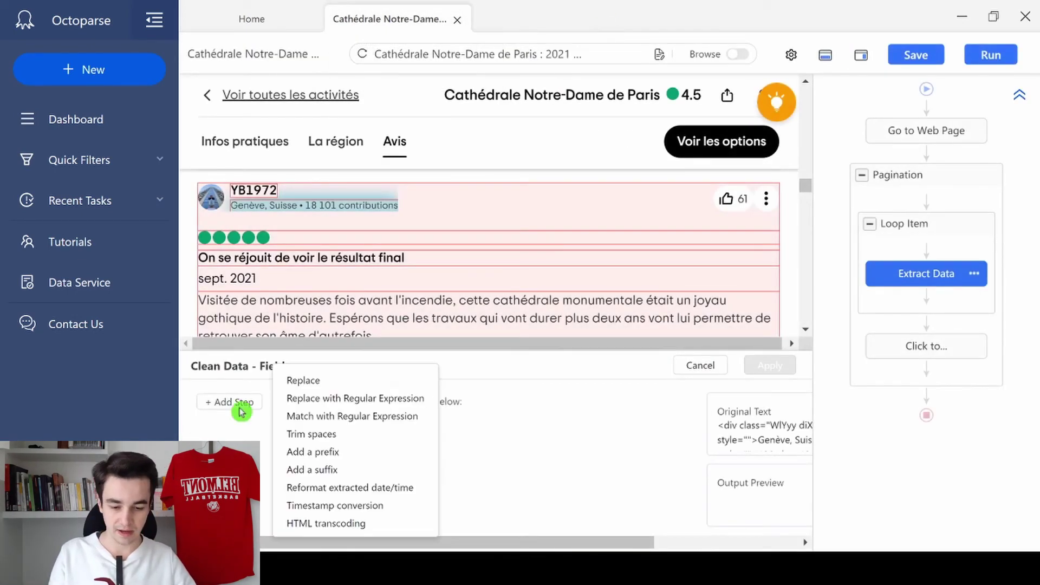
pyautogui.click(342, 417)
pyautogui.hotkey('ctrl', 'v')
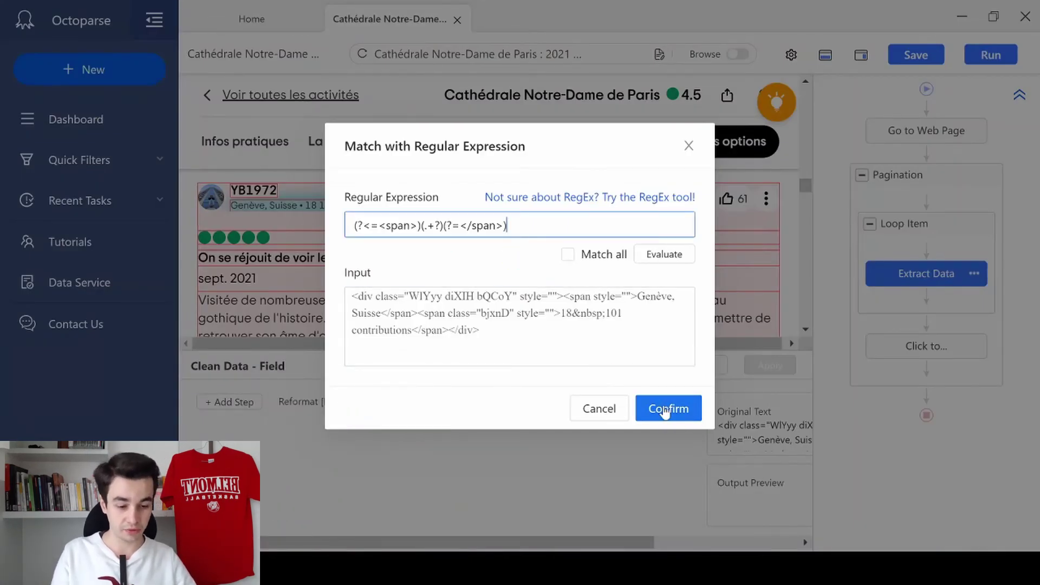
pyautogui.click(600, 254)
pyautogui.click(664, 254)
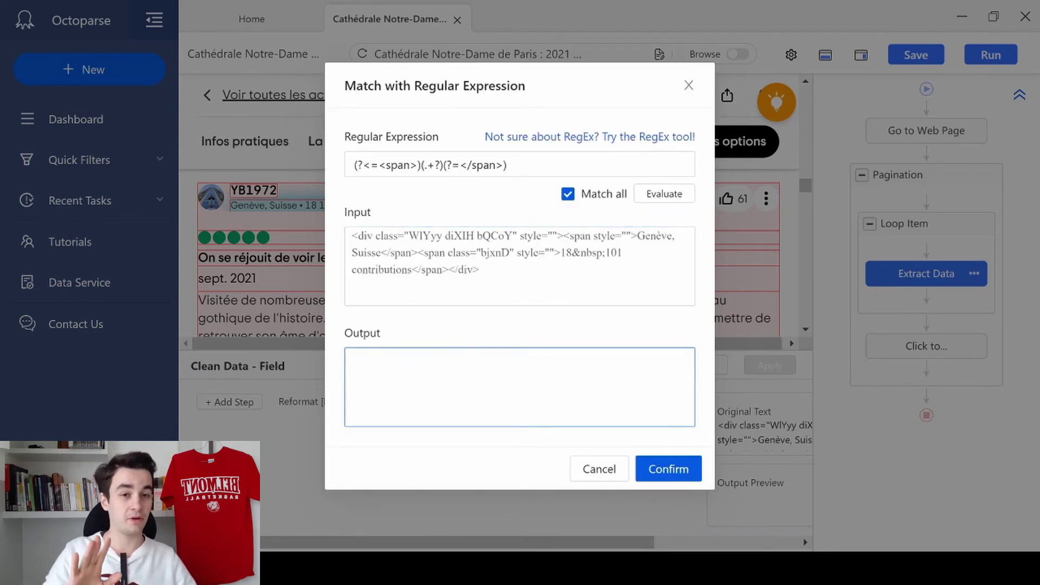
pyautogui.click(677, 474)
pyautogui.click(752, 378)
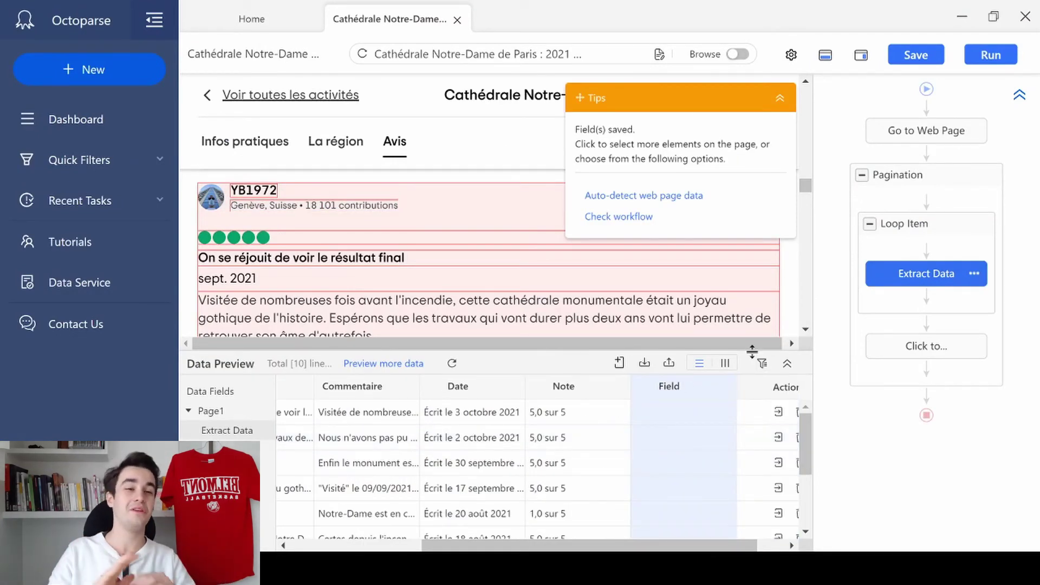
# Run the workflow's pagination click, reload Extract Data and examine the Lieu column for the next page of reviews
pyautogui.click(923, 185)
pyautogui.scroll(-3, 921, 163)
pyautogui.click(916, 169)
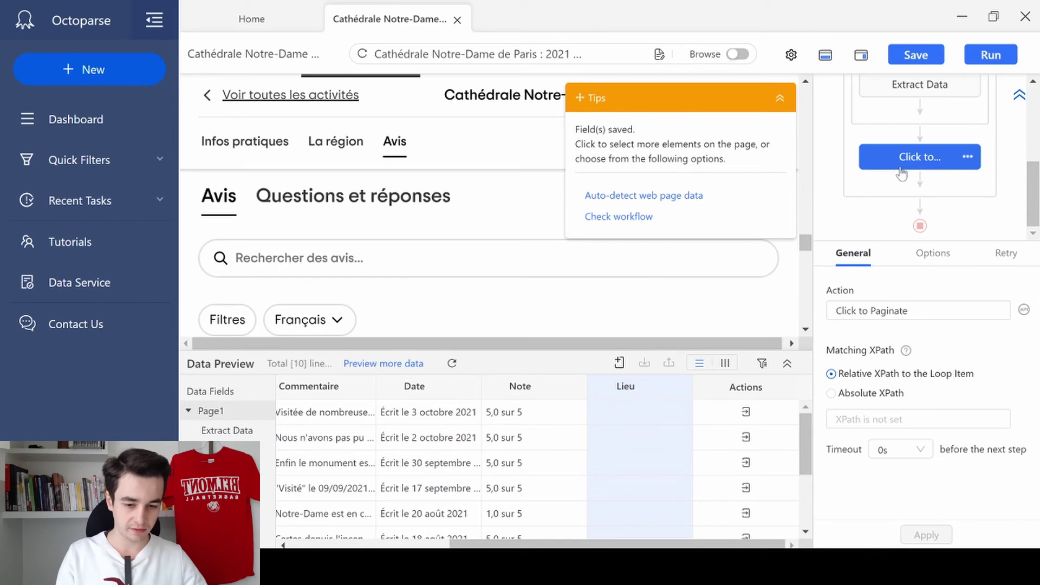
pyautogui.scroll(2, 1026, 163)
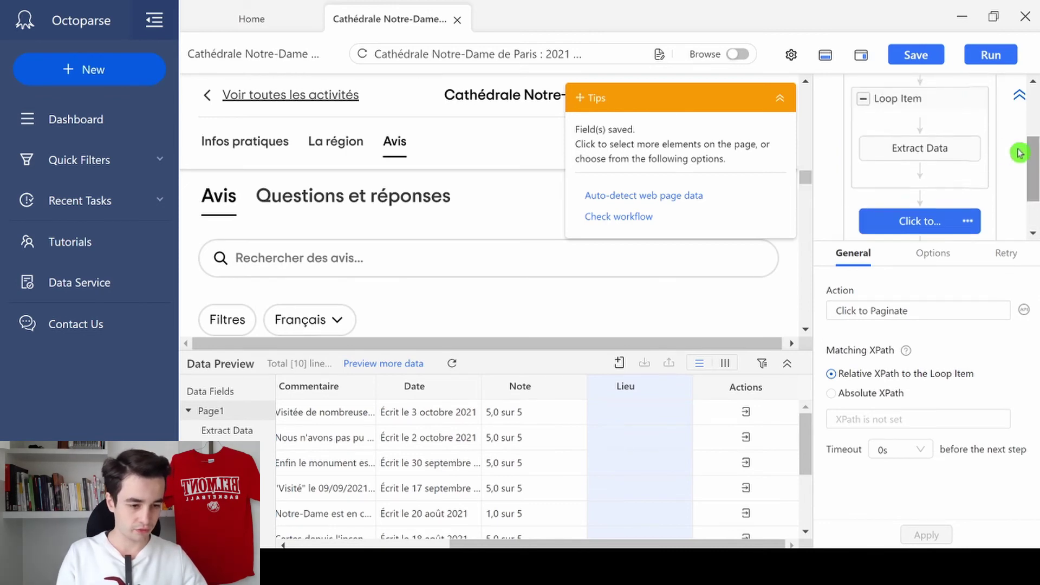
pyautogui.click(928, 149)
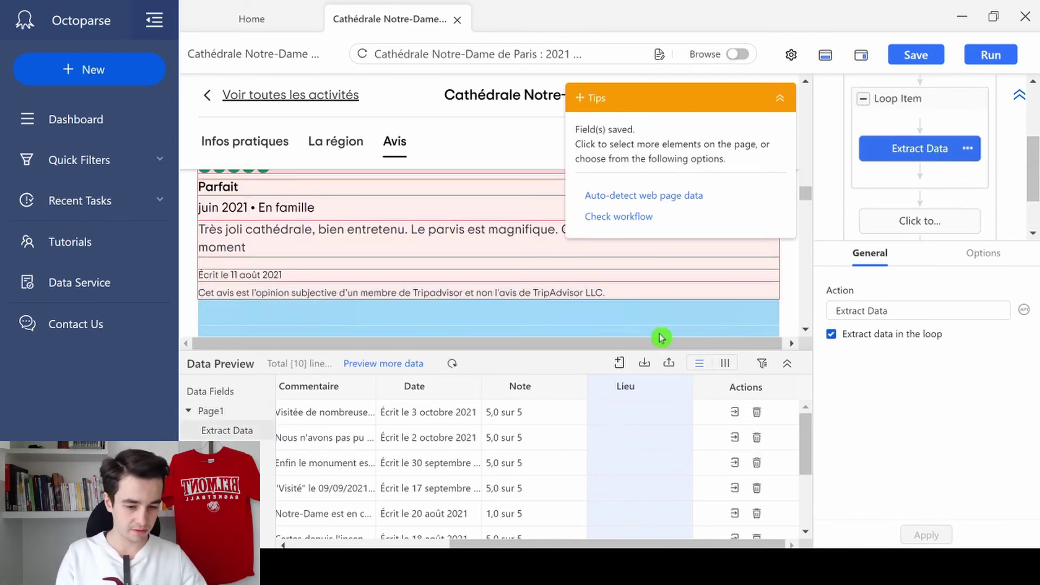
pyautogui.scroll(-2, 632, 287)
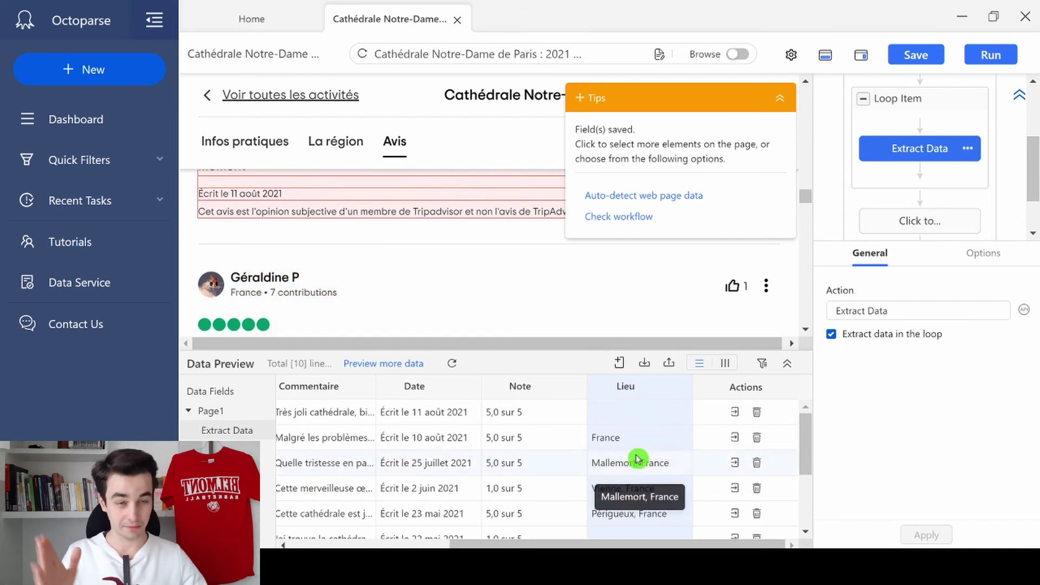
pyautogui.scroll(-2, 666, 450)
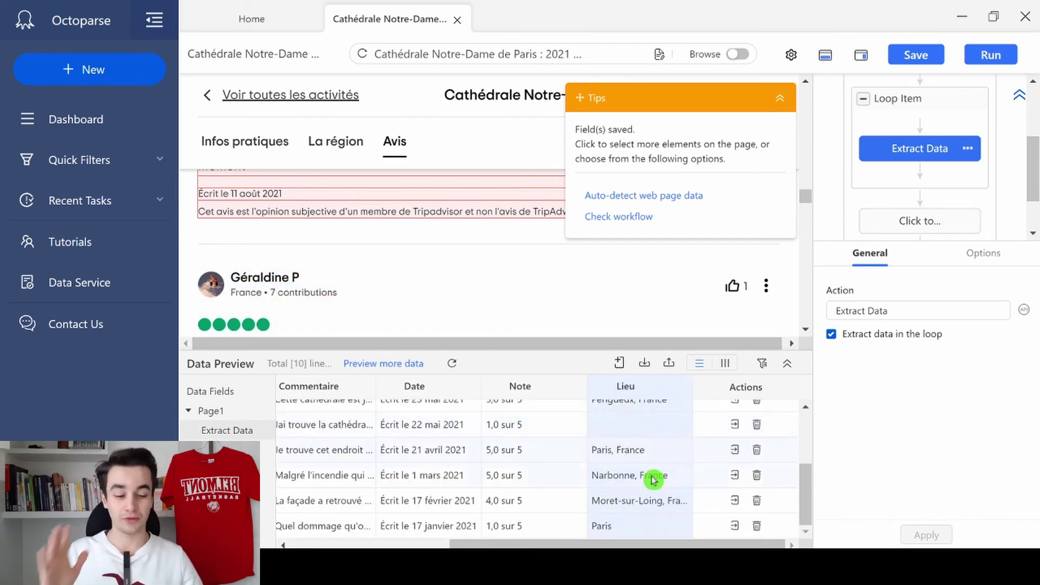
pyautogui.scroll(3, 655, 476)
pyautogui.scroll(3, 457, 255)
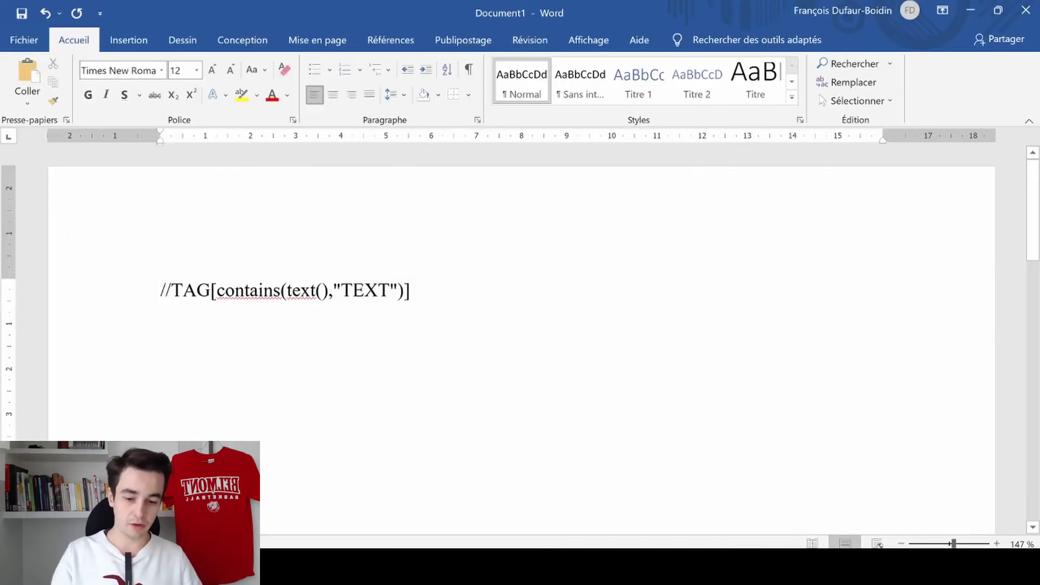
# Review the //TAG[contains(text(),"TEXT")] template in Word and the highlighted contribution matches on the Tripadvisor page in Chrome
pyautogui.moveTo(511, 293); pyautogui.dragTo(218, 282)
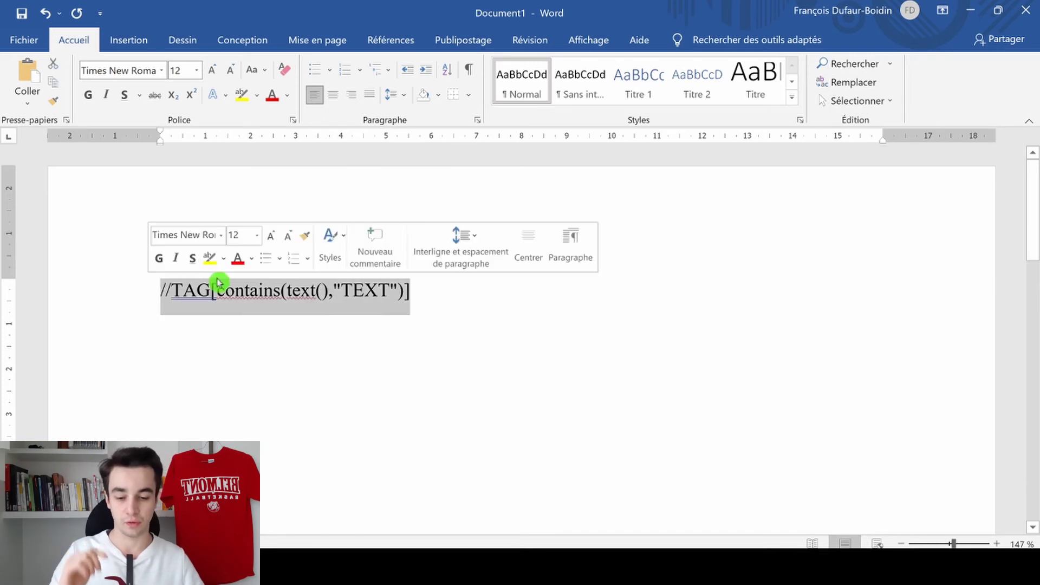
pyautogui.click(341, 291)
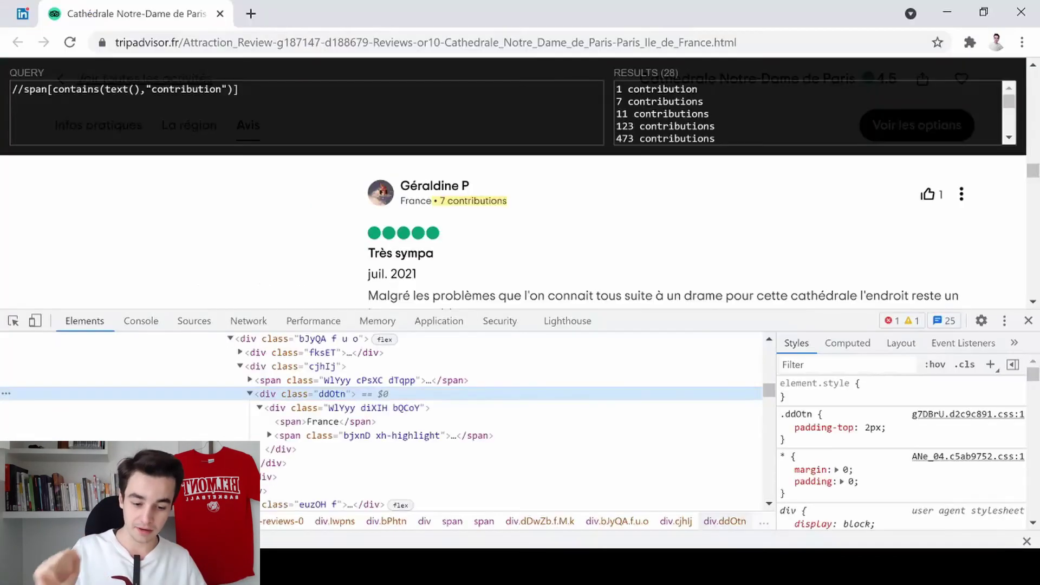
pyautogui.scroll(8, 490, 238)
pyautogui.scroll(-6, 504, 217)
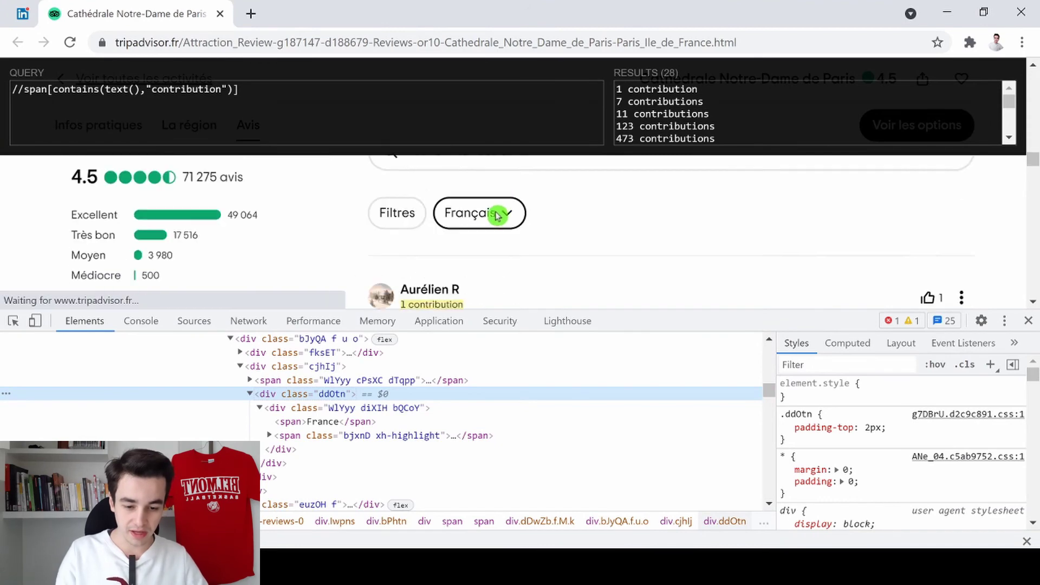
pyautogui.scroll(-2, 504, 233)
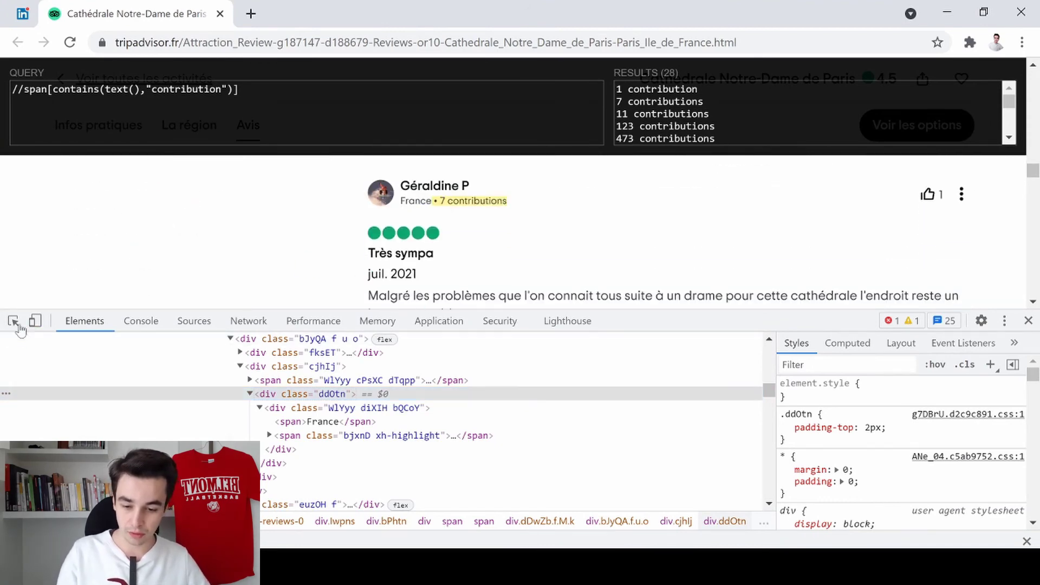
# Inspect the "7 contributions" text in the "Très sympa" review and copy its enclosing div element
pyautogui.click(13, 321)
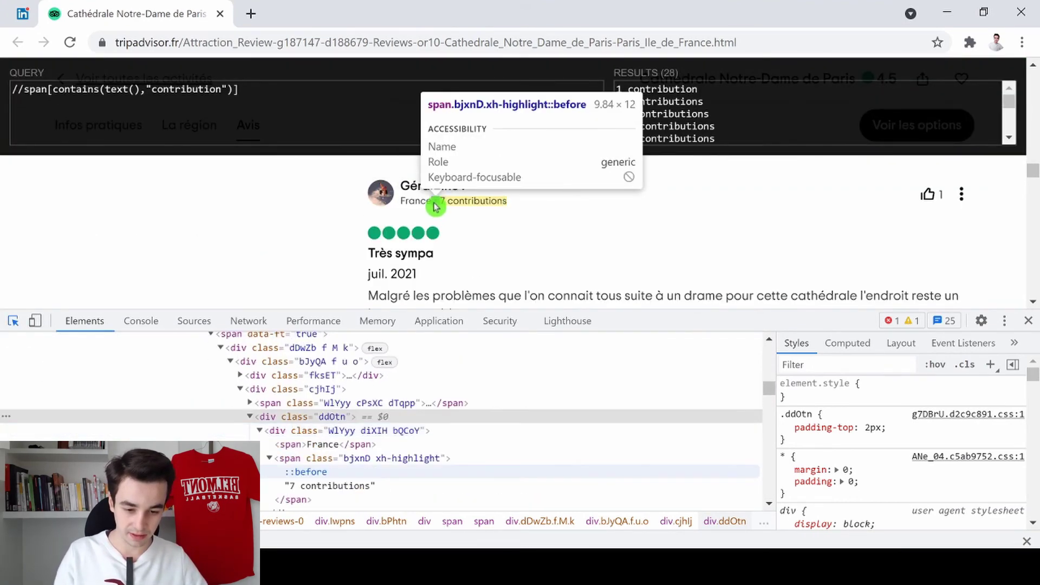
pyautogui.click(443, 209)
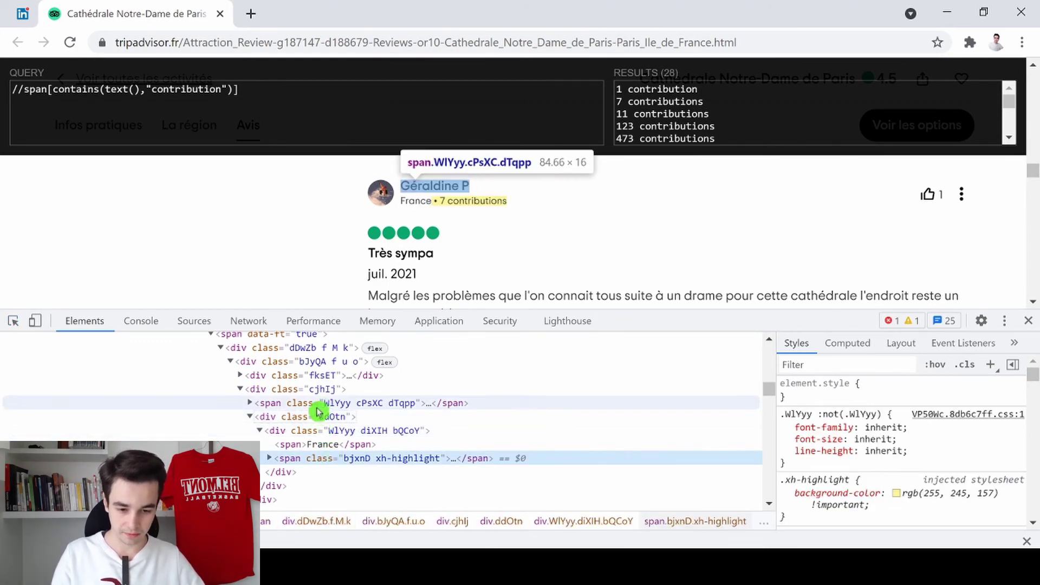
pyautogui.rightClick(316, 429)
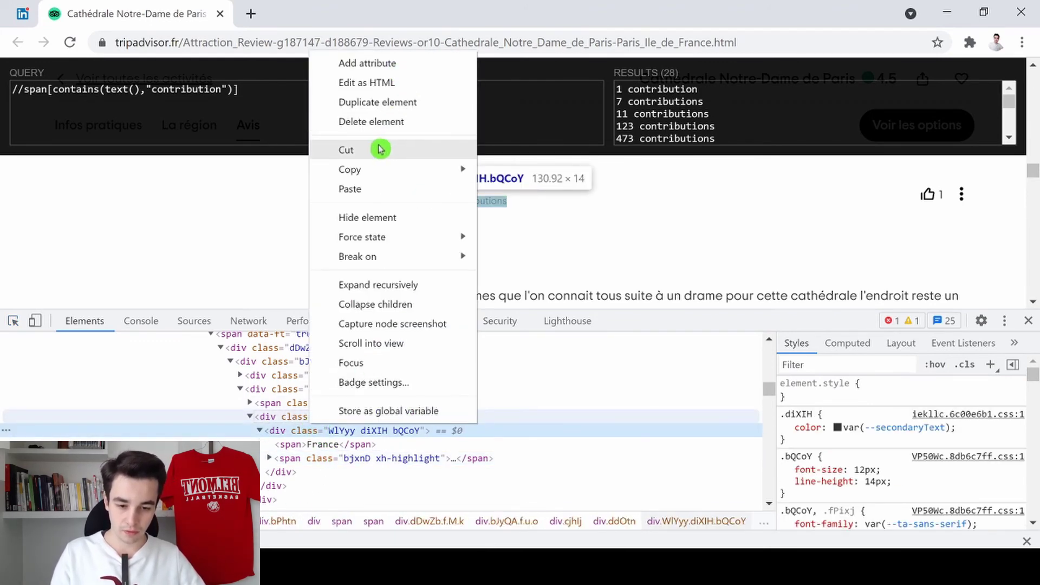
pyautogui.moveTo(479, 168)
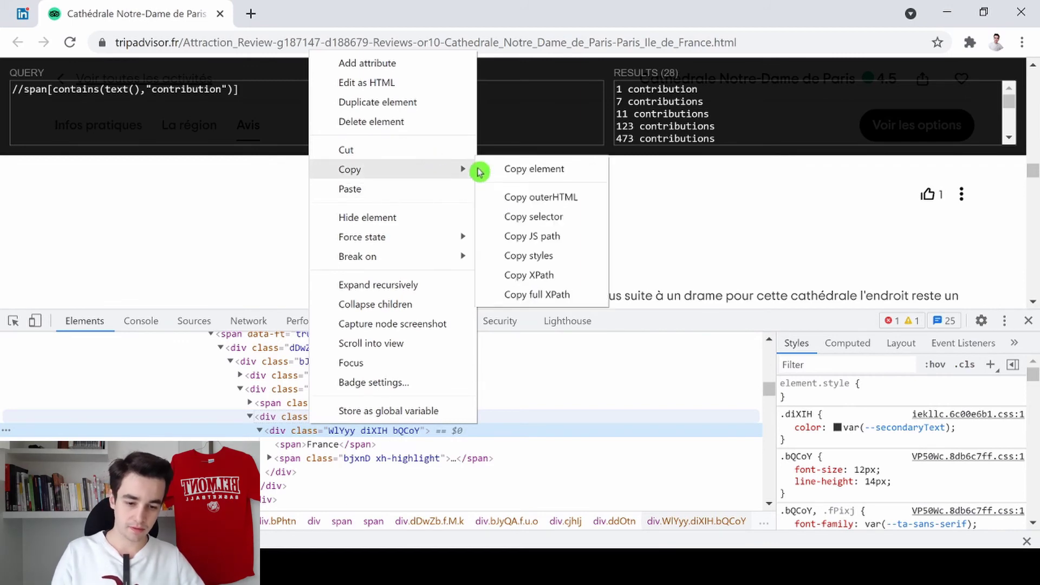
pyautogui.click(578, 165)
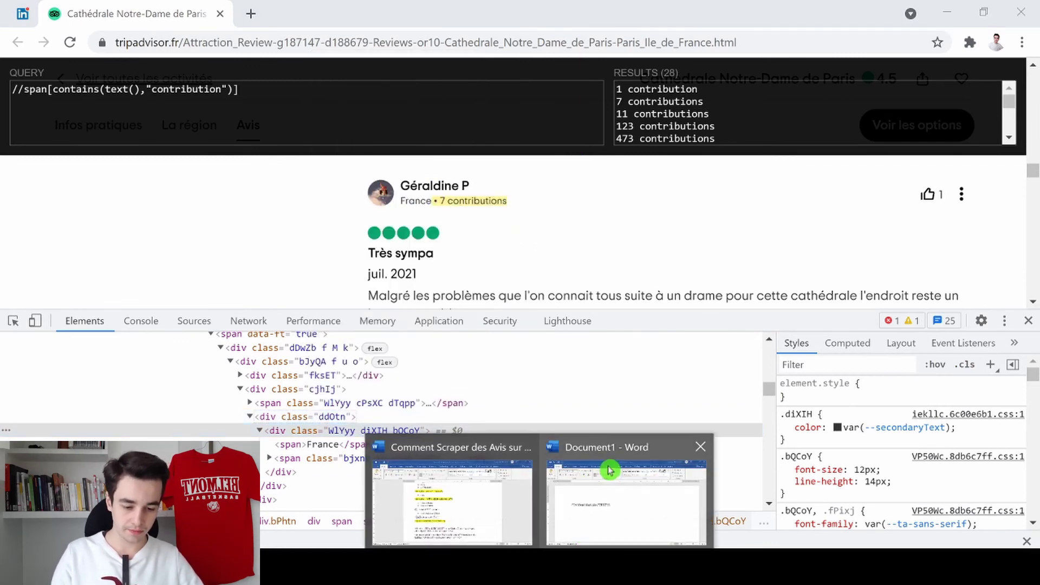
# Switch to Document1 in Word, add an empty line above the XPath template and paste the copied div HTML there
pyautogui.click(627, 488)
pyautogui.click(137, 274)
pyautogui.press('Left')
pyautogui.press('Return')
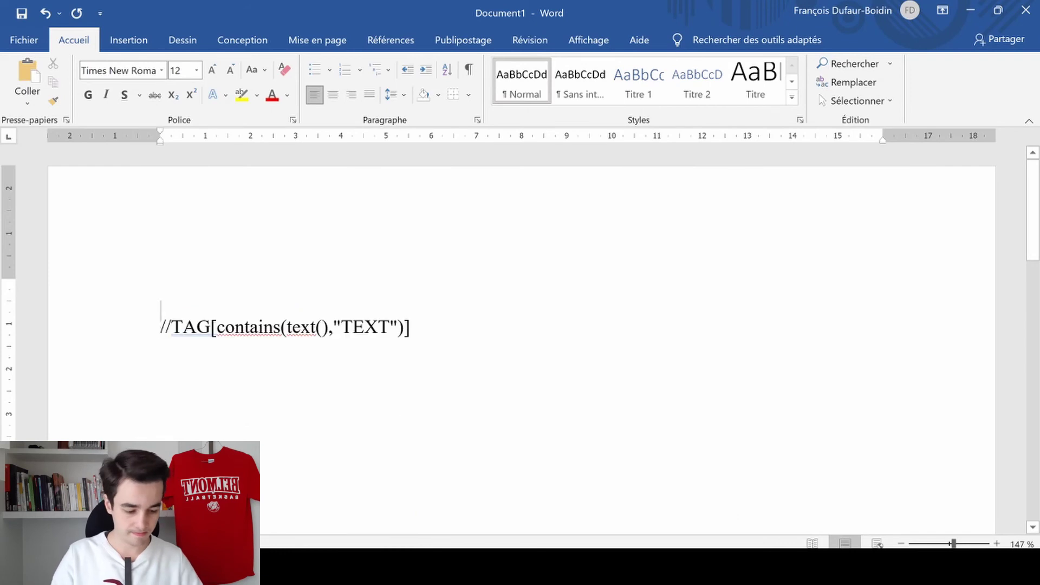
pyautogui.press('Up')
pyautogui.hotkey('ctrl', 'v')
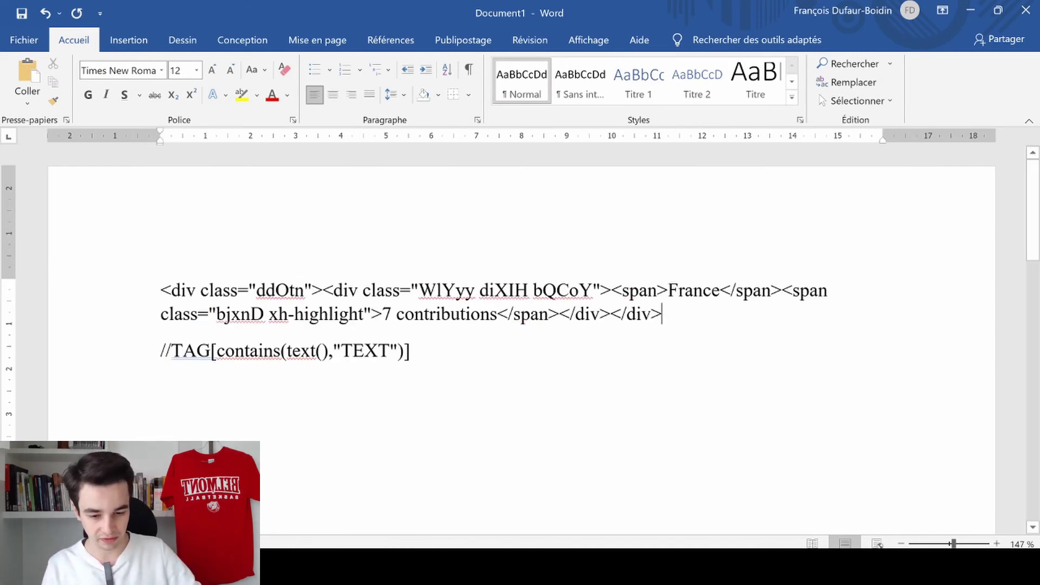
# Highlight the opening <span before the class attribute in yellow and replace TAG in the XPath template with span
pyautogui.doubleClick(210, 350)
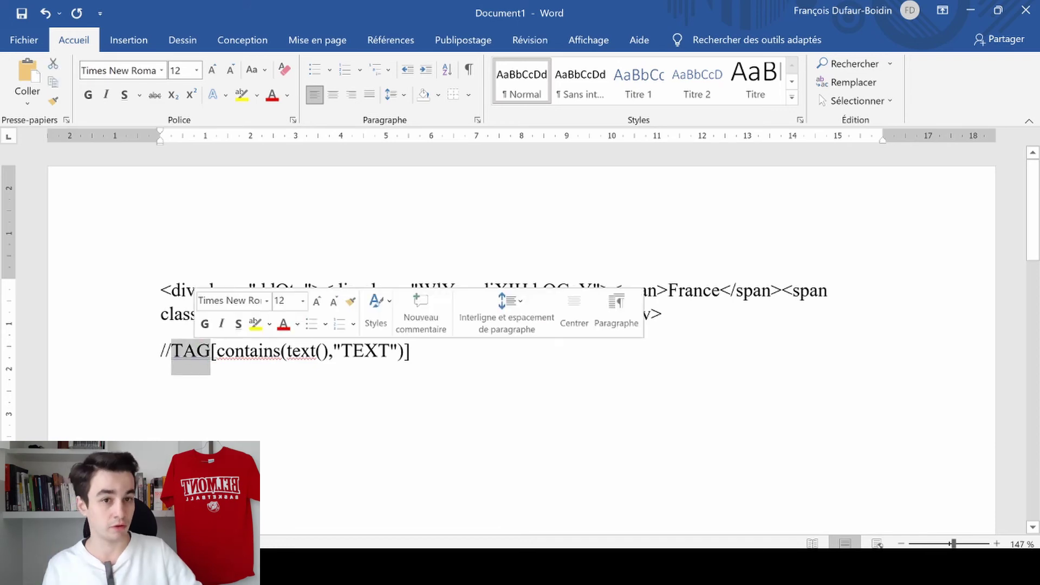
pyautogui.click(161, 386)
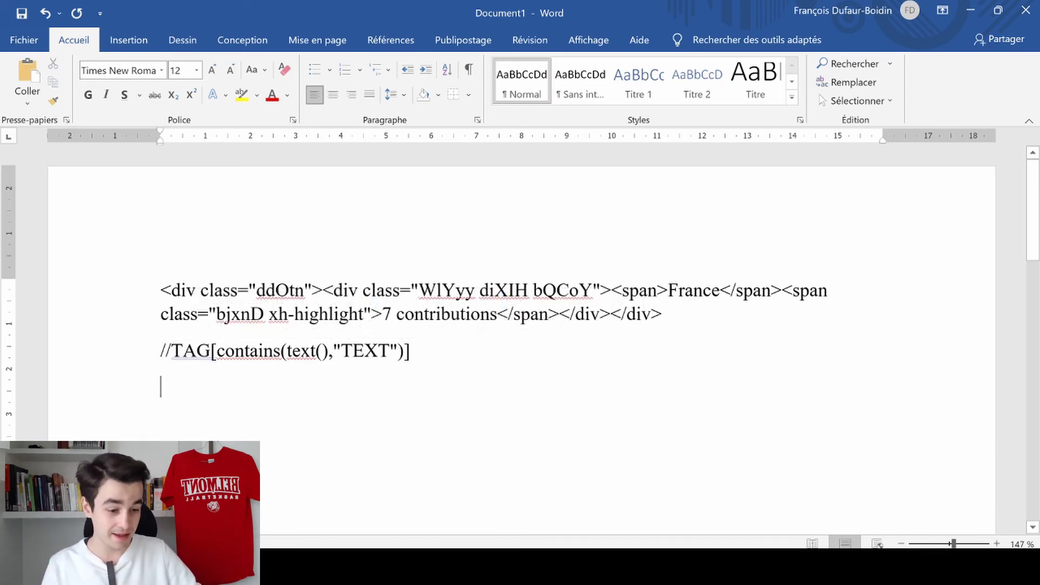
pyautogui.moveTo(782, 290); pyautogui.dragTo(830, 291)
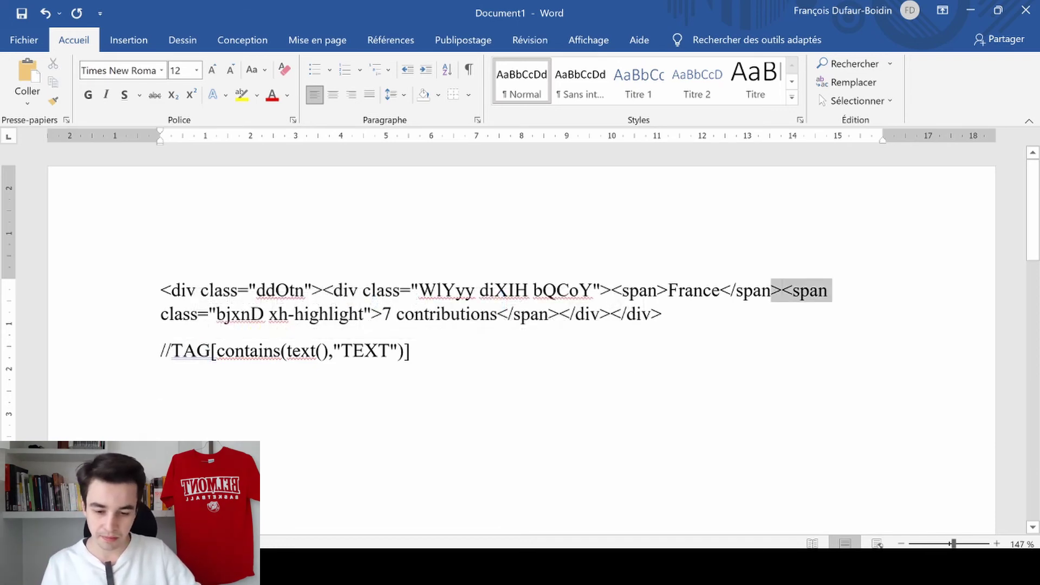
pyautogui.click(650, 262)
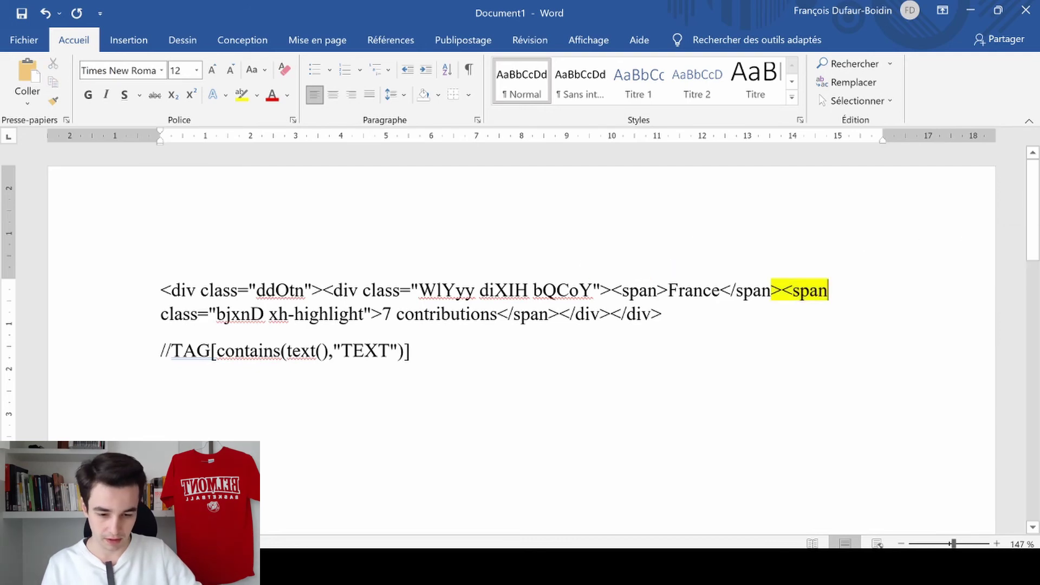
pyautogui.doubleClick(191, 351)
pyautogui.write('span')
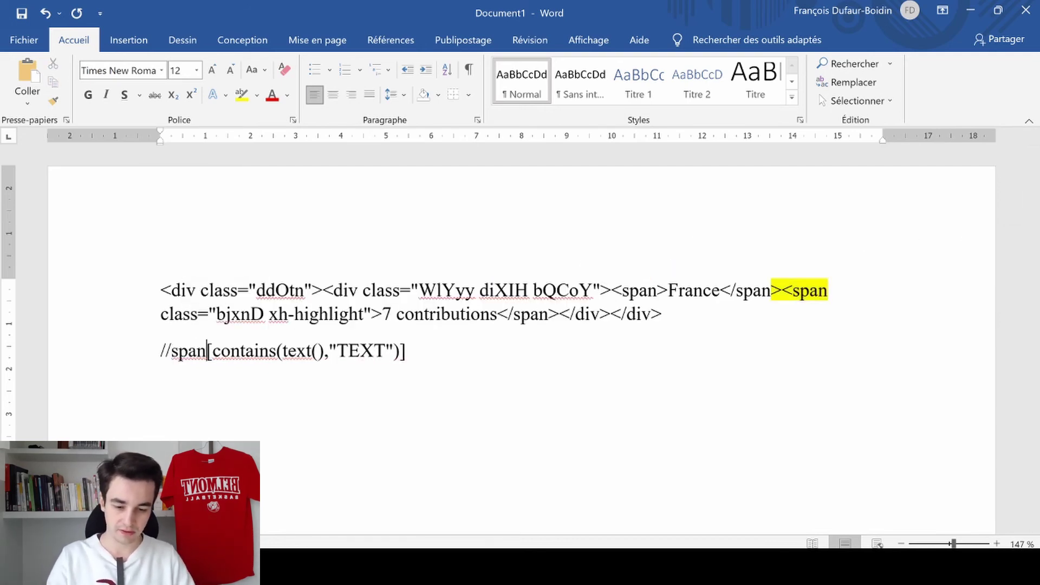
# Compare the template's contains(text(),"TEXT") condition with the "7 contributions" text in the pasted HTML
pyautogui.moveTo(212, 351); pyautogui.dragTo(328, 353)
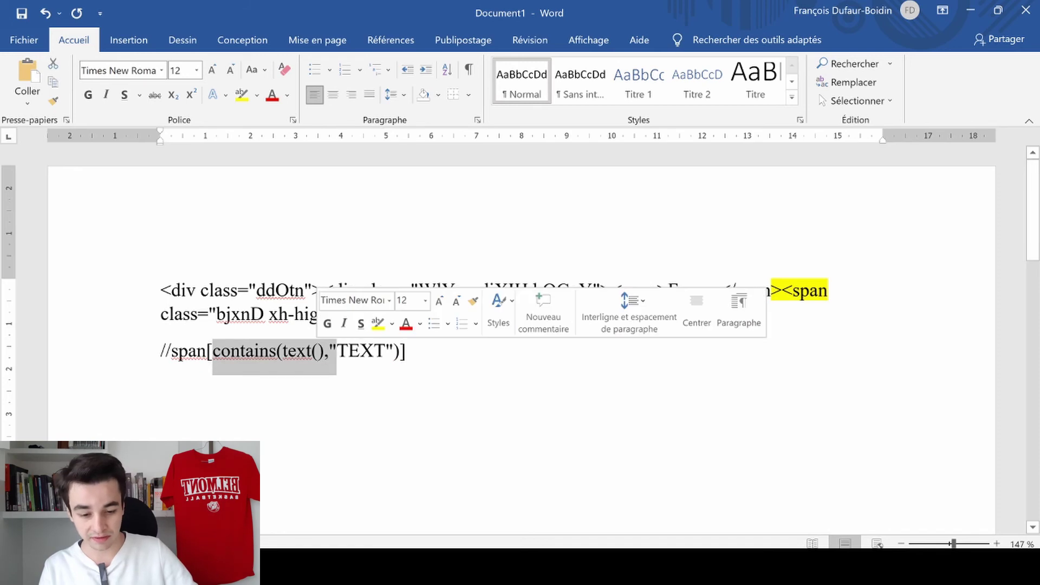
pyautogui.doubleClick(361, 351)
pyautogui.click(406, 351)
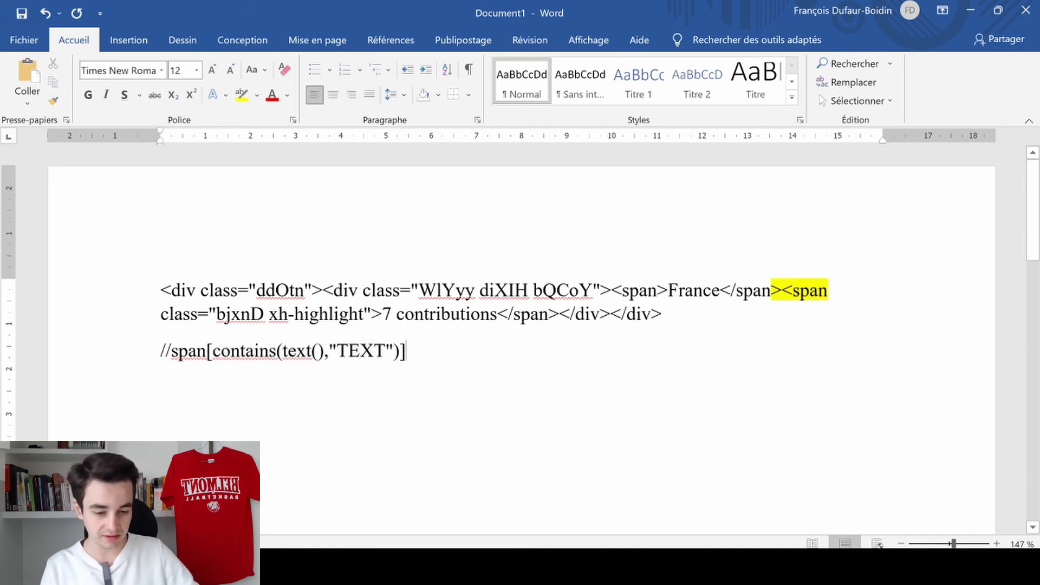
pyautogui.moveTo(382, 315); pyautogui.dragTo(499, 314)
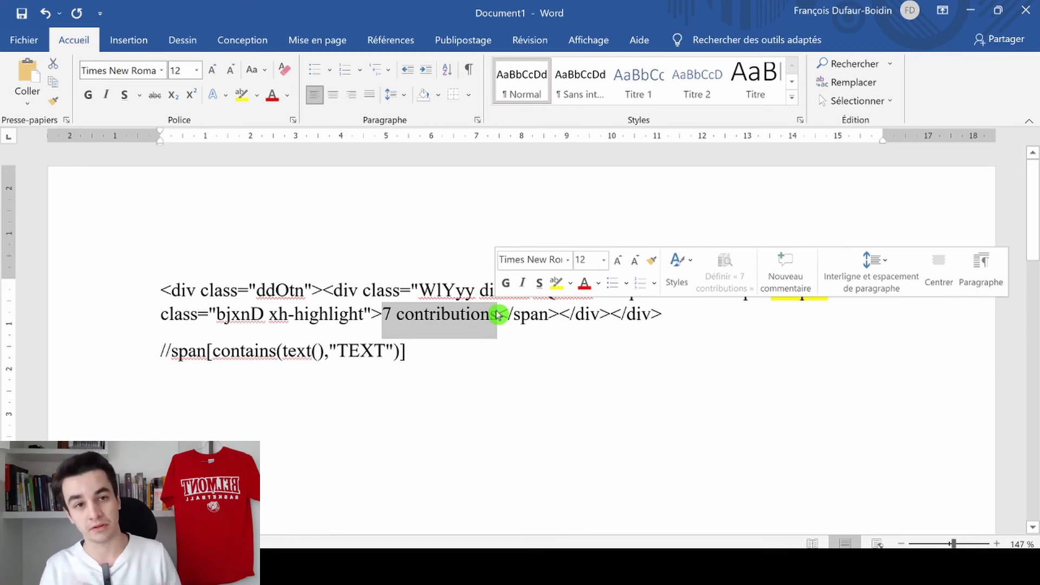
# Switch to Chrome and check how the contribution labels are worded in the reviews further down the page
pyautogui.hotkey('alt', 'Tab')
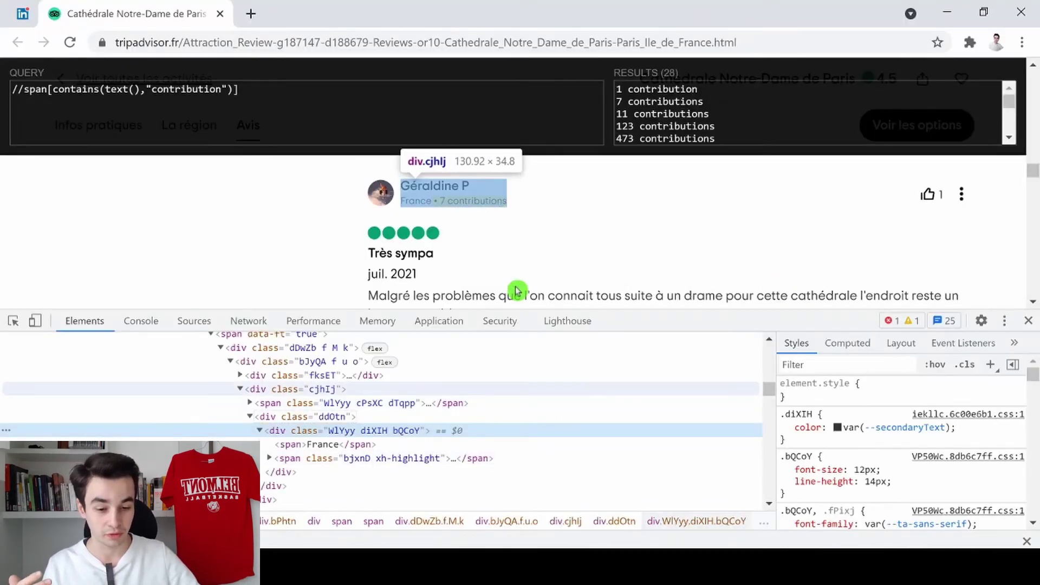
pyautogui.scroll(-2, 525, 216)
pyautogui.scroll(-6, 525, 217)
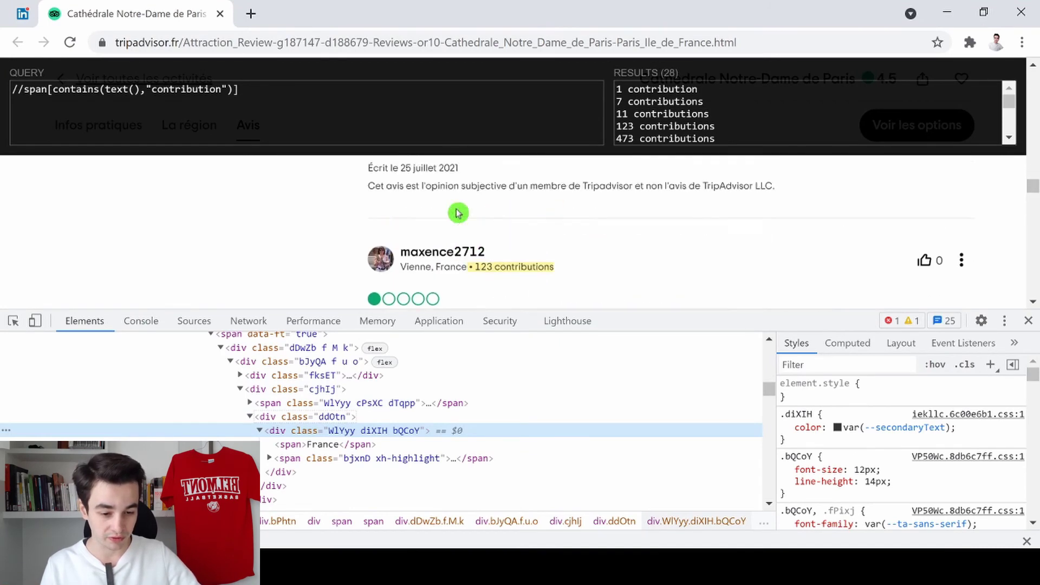
# Return to Document1 in Word and replace TEXT in the XPath template with contribution, copied from the pasted HTML without its final s
pyautogui.scroll(-4, 504, 218)
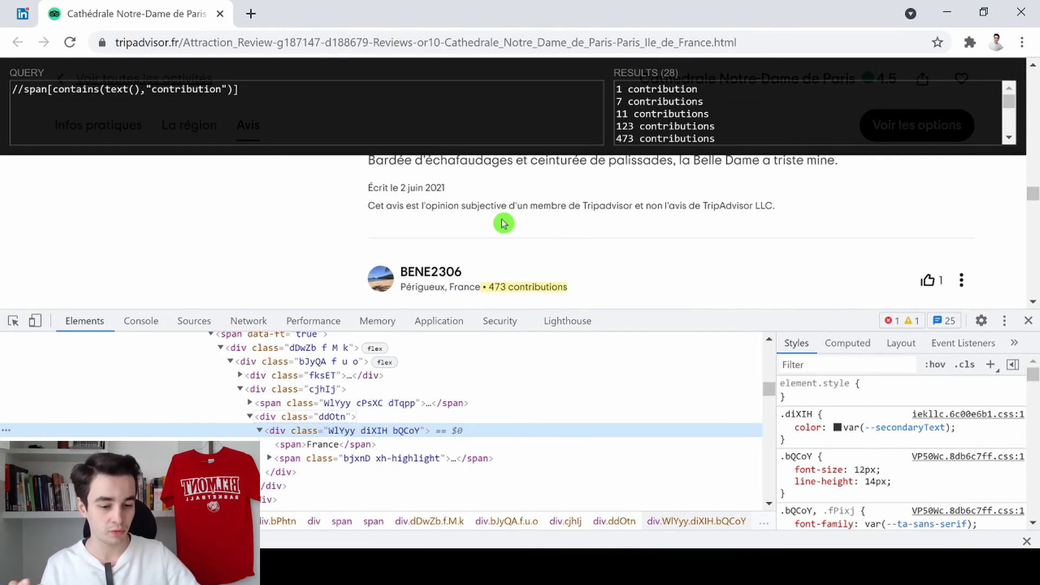
pyautogui.scroll(-2, 504, 223)
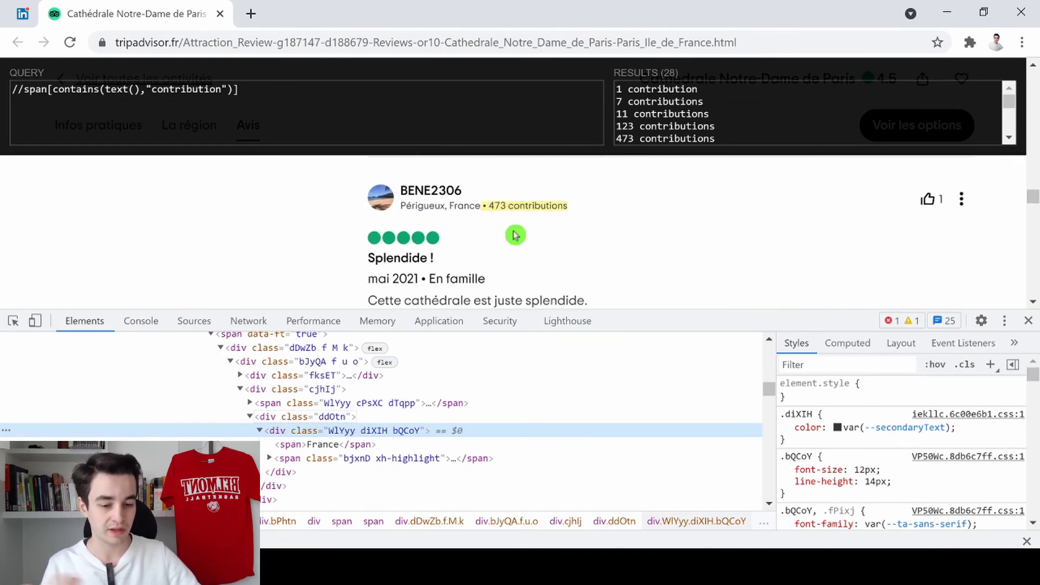
pyautogui.click(947, 12)
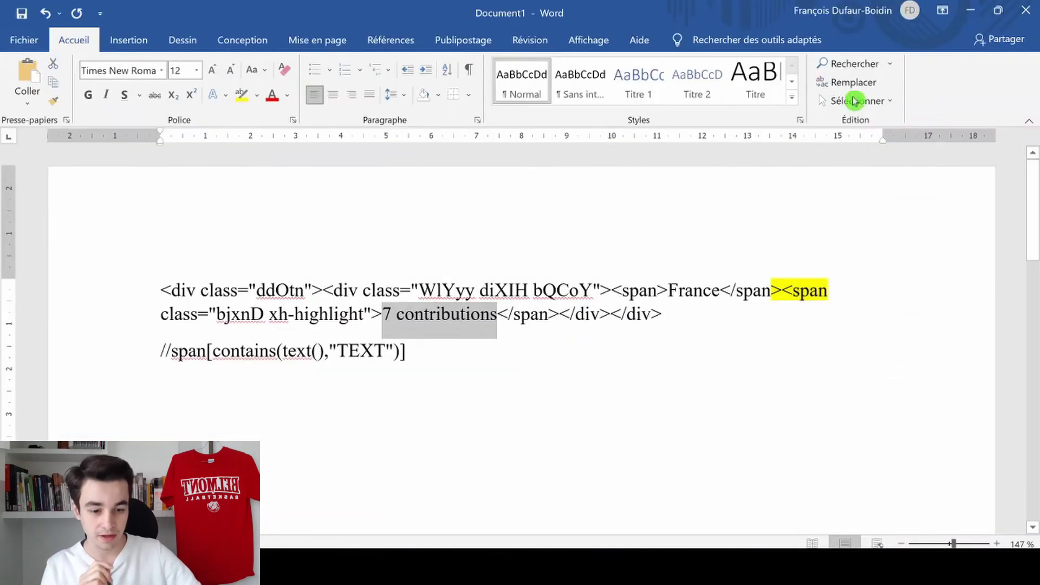
pyautogui.doubleClick(430, 318)
pyautogui.hotkey('ctrl', 'c')
pyautogui.doubleClick(360, 351)
pyautogui.hotkey('ctrl', 'v')
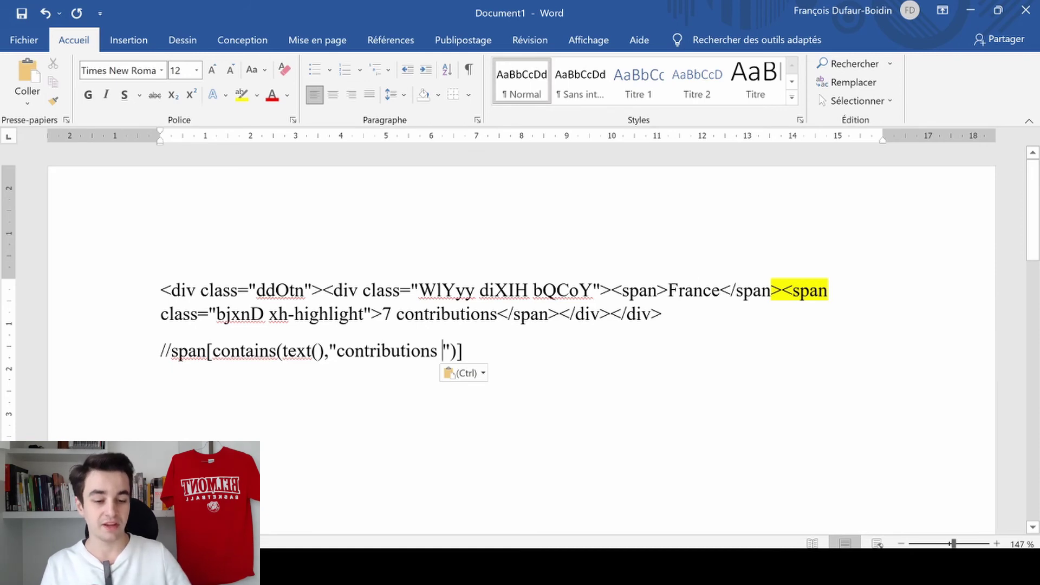
pyautogui.press('BackSpace')
pyautogui.press('BackSpace')
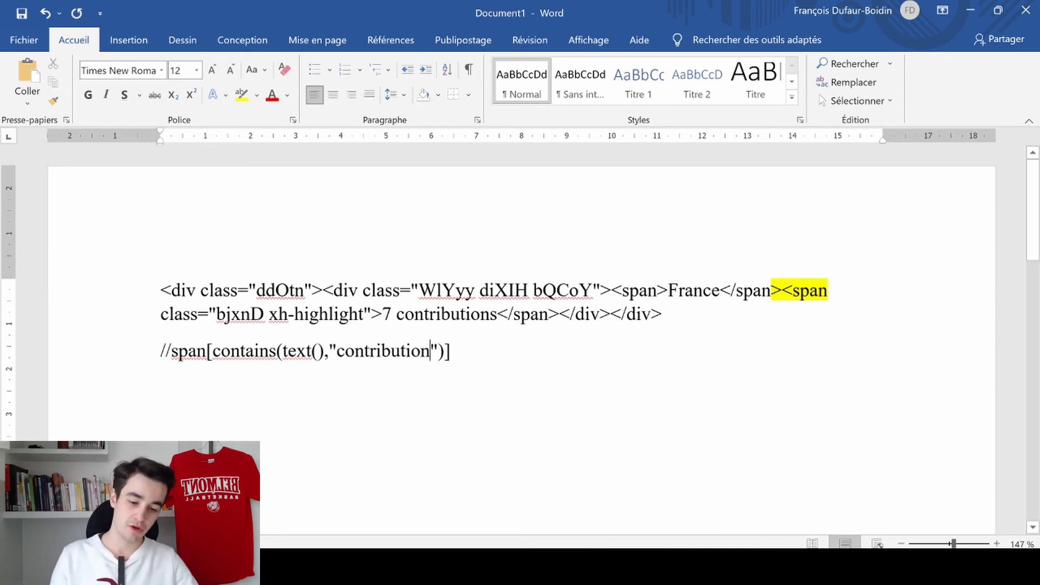
# Copy the completed XPath //span[contains(text(),"contribution")] and run it as an XPath query on the Tripadvisor page in Chrome
pyautogui.moveTo(125, 315); pyautogui.dragTo(124, 351)
pyautogui.click(125, 351)
pyautogui.hotkey('ctrl', 'c')
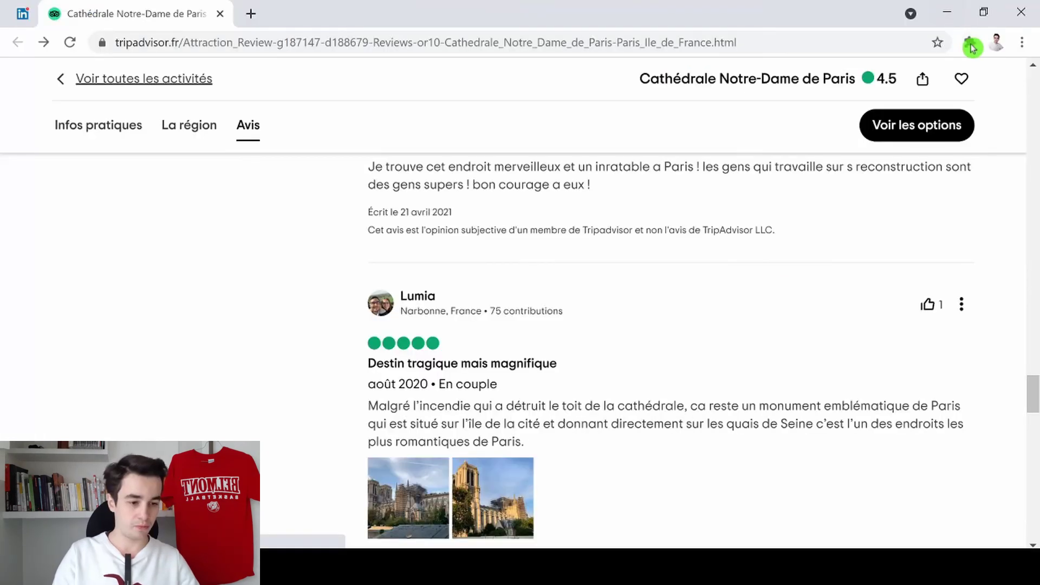
pyautogui.click(970, 42)
pyautogui.click(843, 258)
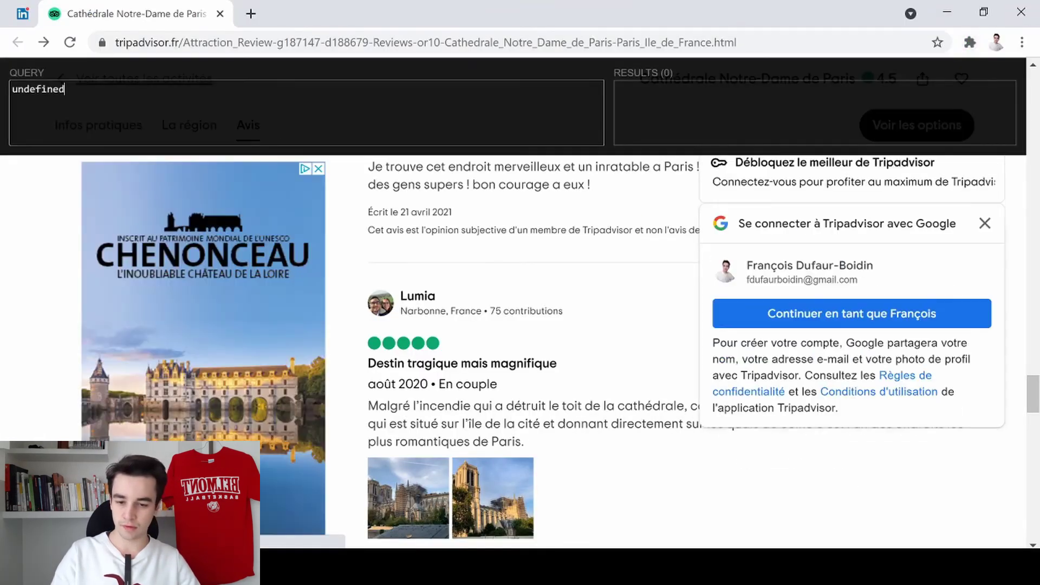
pyautogui.hotkey('ctrl', 'v')
pyautogui.click(668, 157)
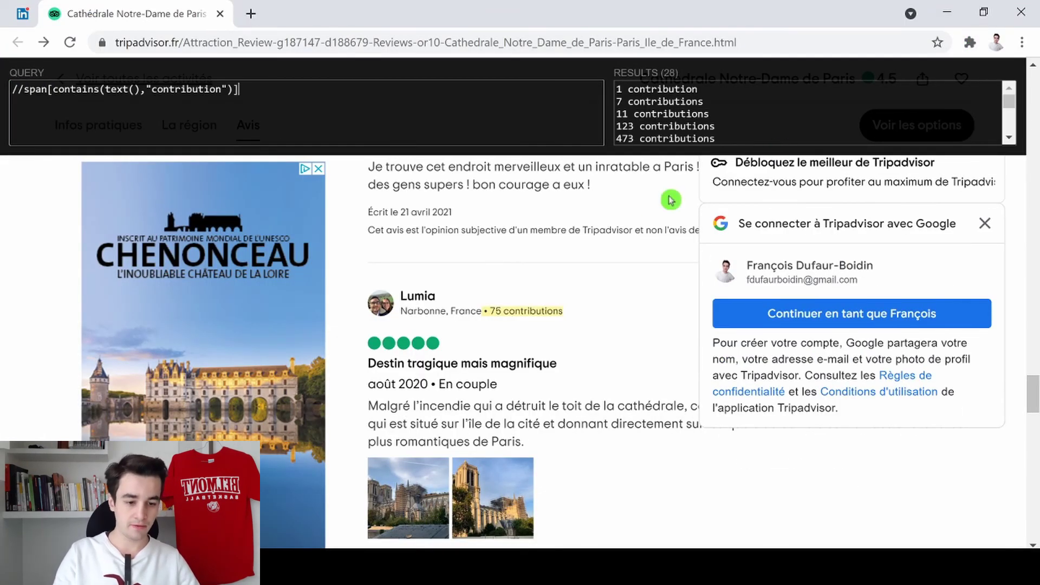
# Dismiss the Google sign-in prompt and check which contribution labels the XPath highlights across the reviews on the page
pyautogui.scroll(15, 670, 200)
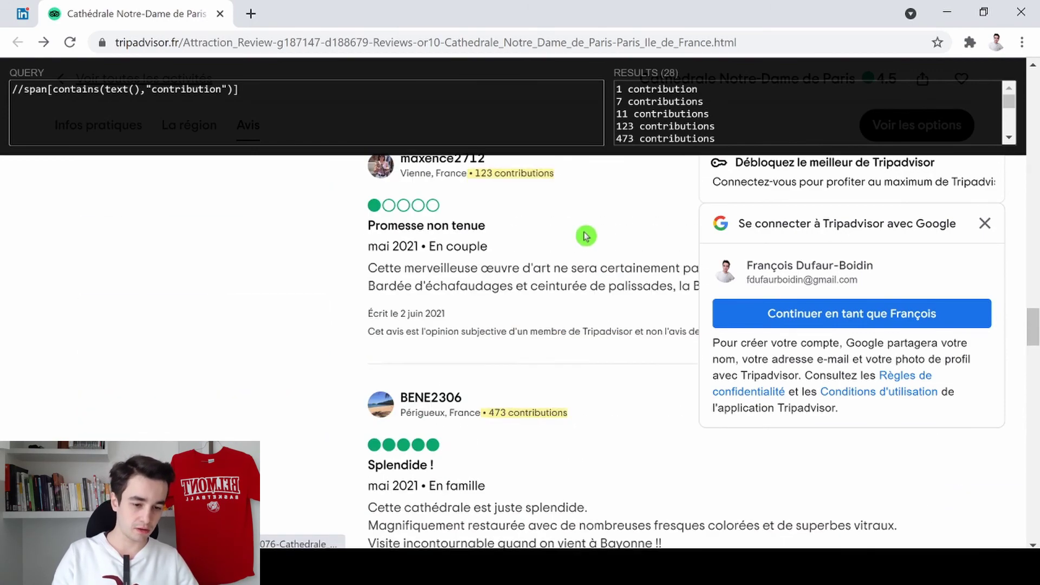
pyautogui.scroll(9, 559, 209)
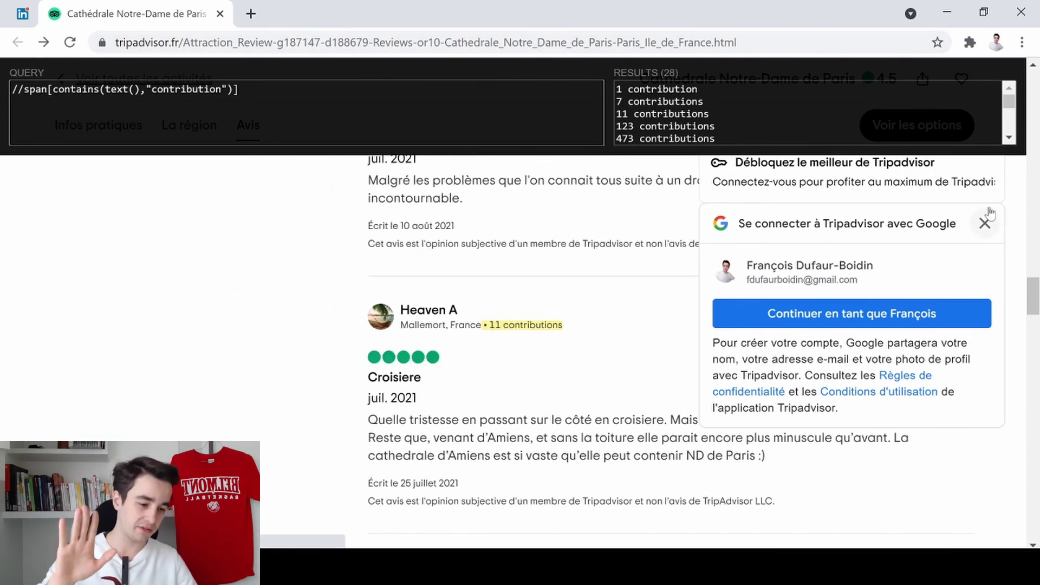
pyautogui.click(985, 224)
pyautogui.scroll(10, 802, 265)
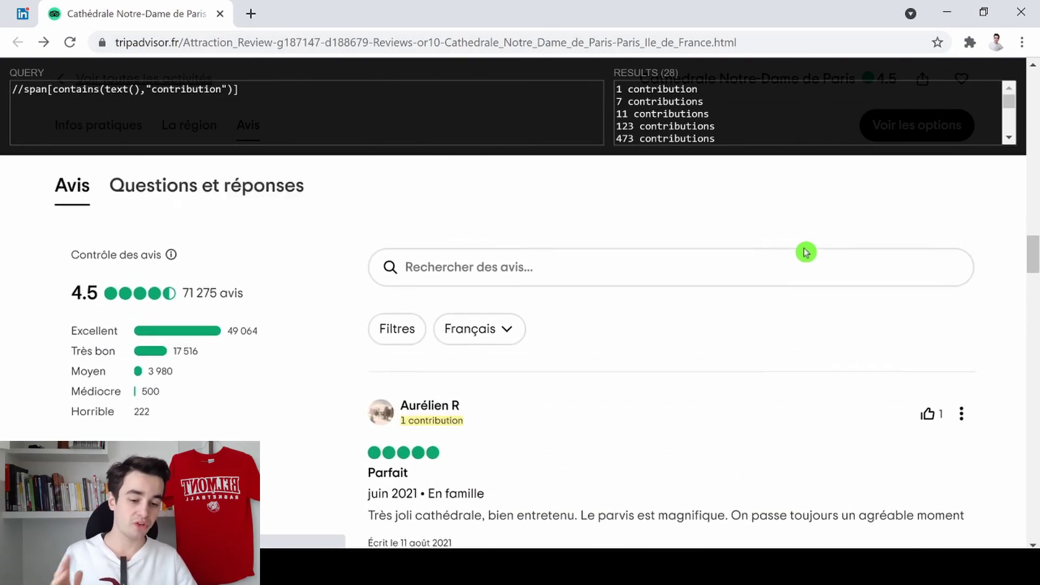
pyautogui.scroll(-12, 806, 252)
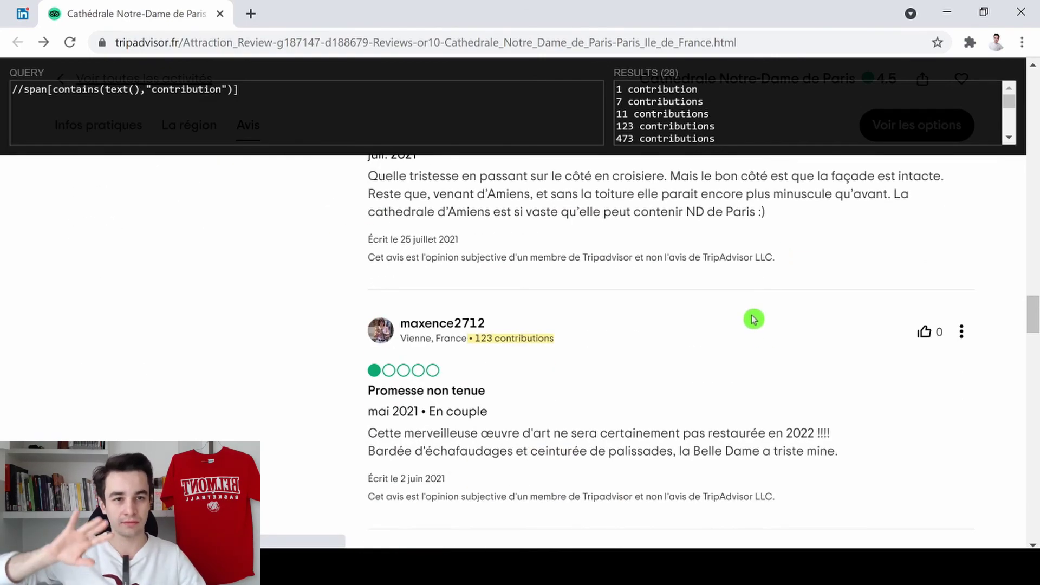
pyautogui.scroll(-15, 754, 319)
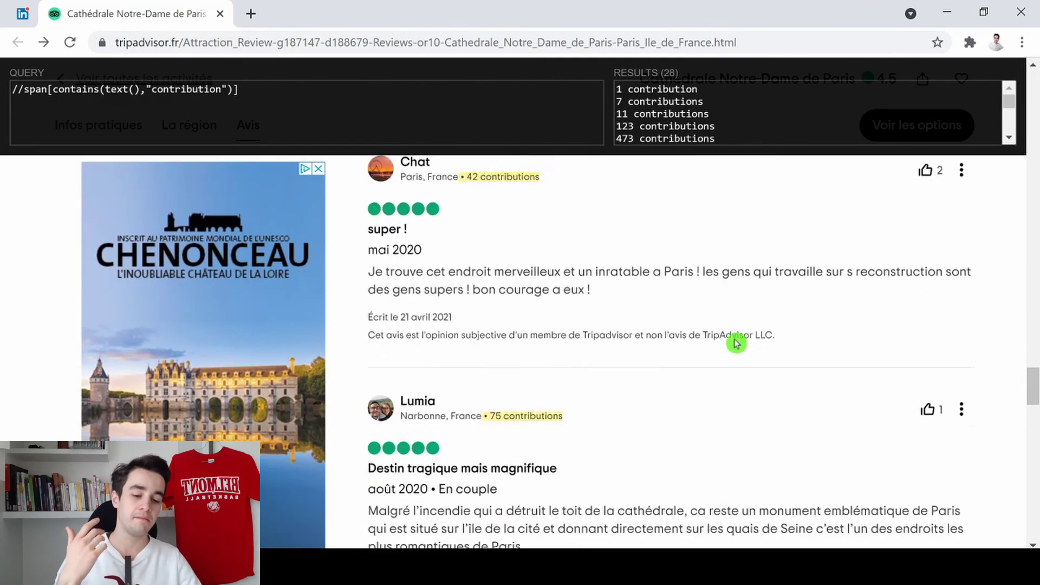
pyautogui.scroll(-3, 735, 343)
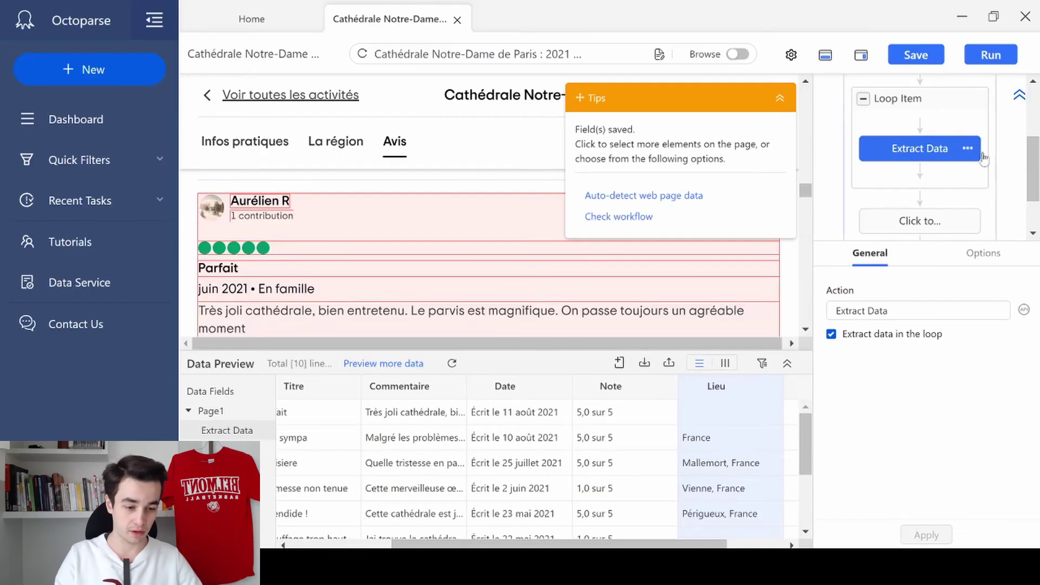
# Switch to Octoparse and extract the "1 contribution" text under the first reviewer's name as a new field
pyautogui.scroll(-2, 271, 227)
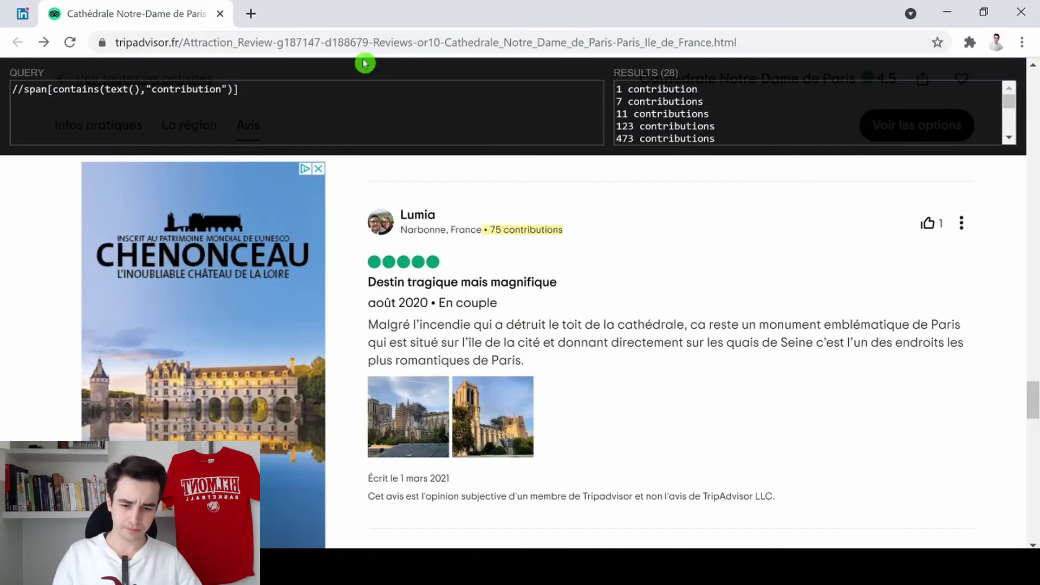
pyautogui.scroll(-2, 650, 352)
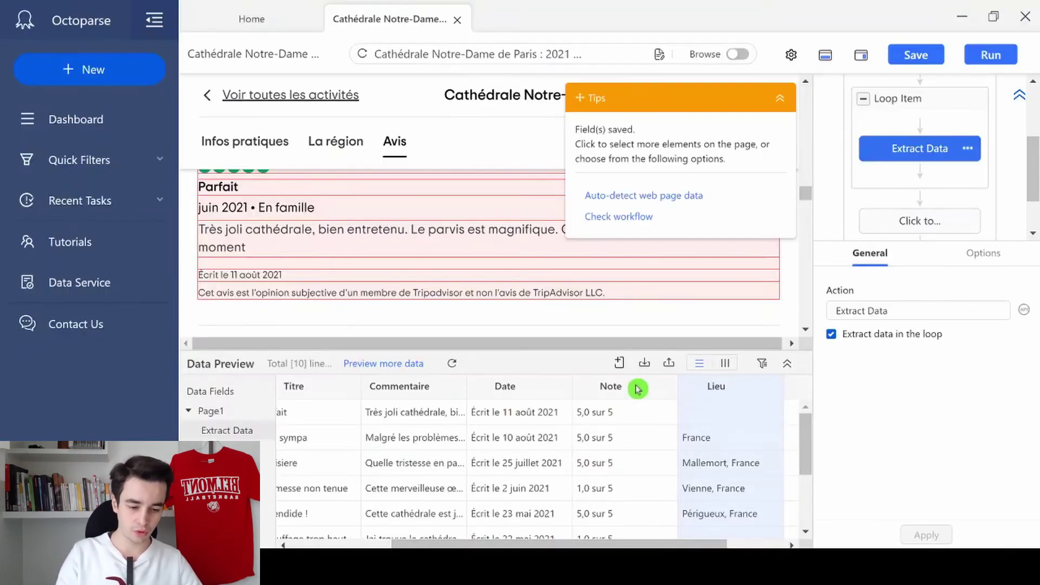
pyautogui.scroll(2, 233, 197)
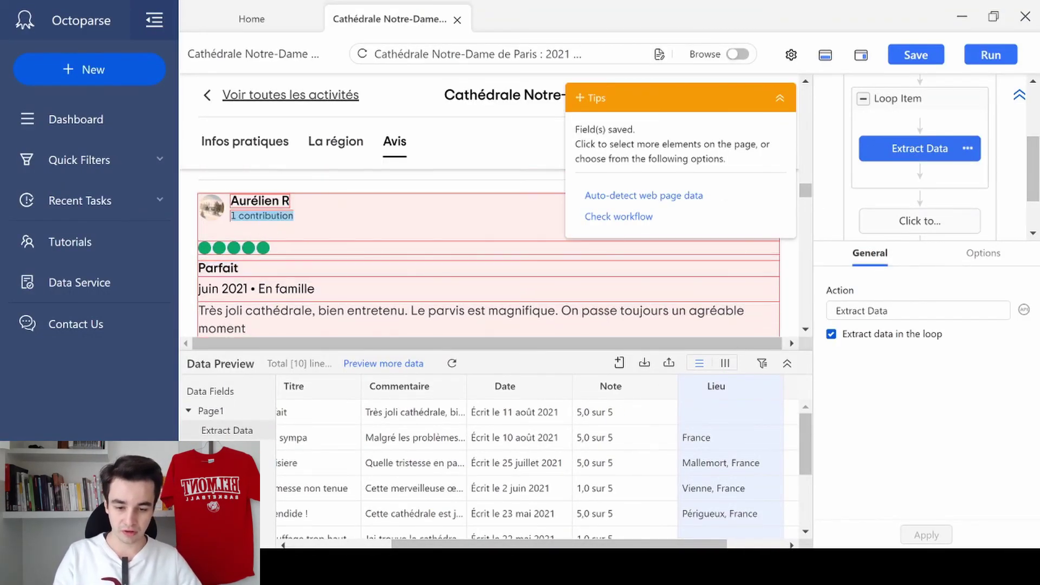
pyautogui.click(335, 216)
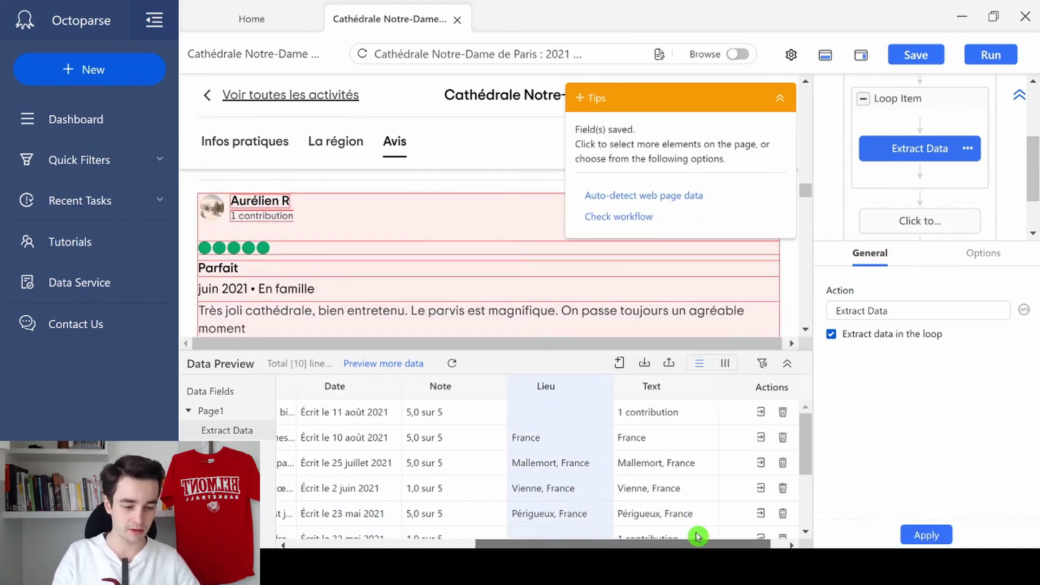
# Replace the new Text field's relative XPath with //span[contains(text(),"contribution")] and apply it
pyautogui.click(687, 387)
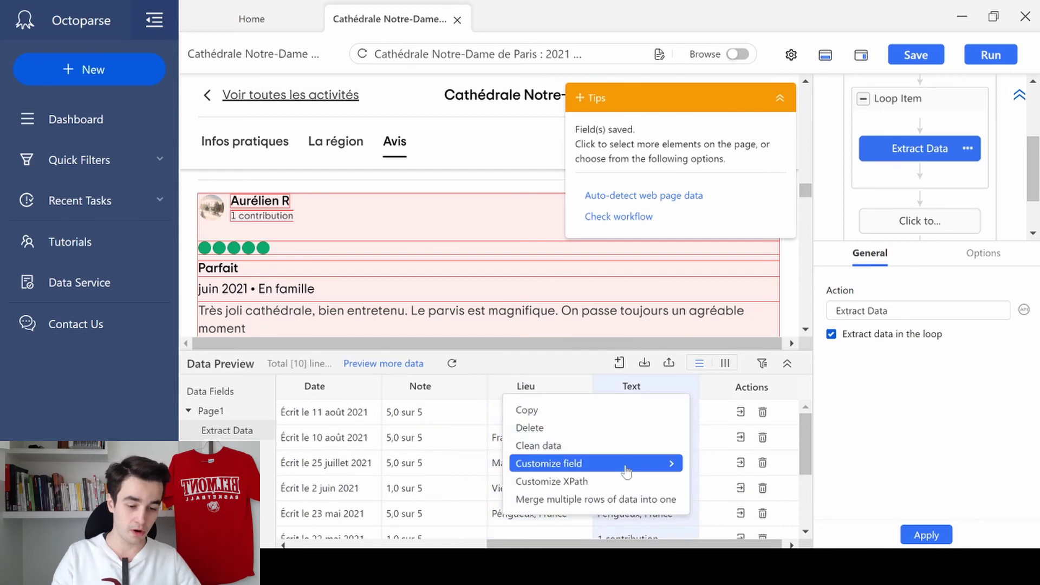
pyautogui.click(603, 481)
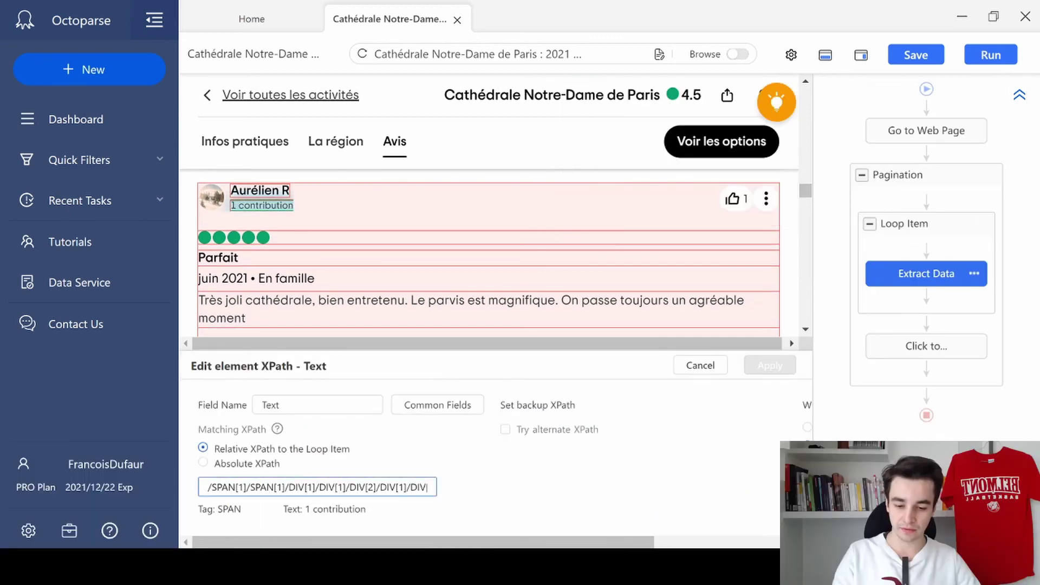
pyautogui.hotkey('ctrl', 'a')
pyautogui.press('BackSpace')
pyautogui.hotkey('ctrl', 'v')
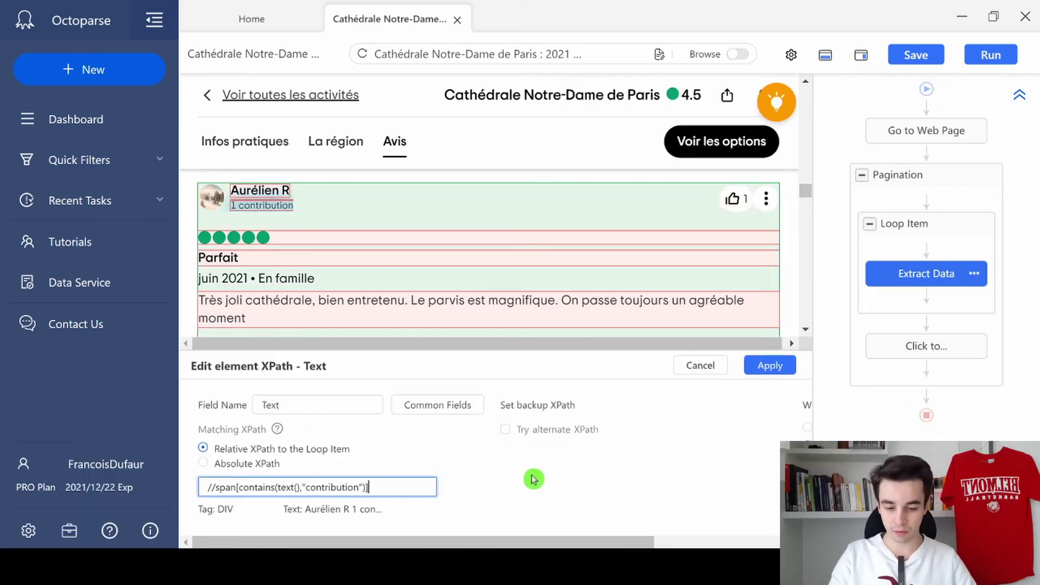
pyautogui.click(771, 367)
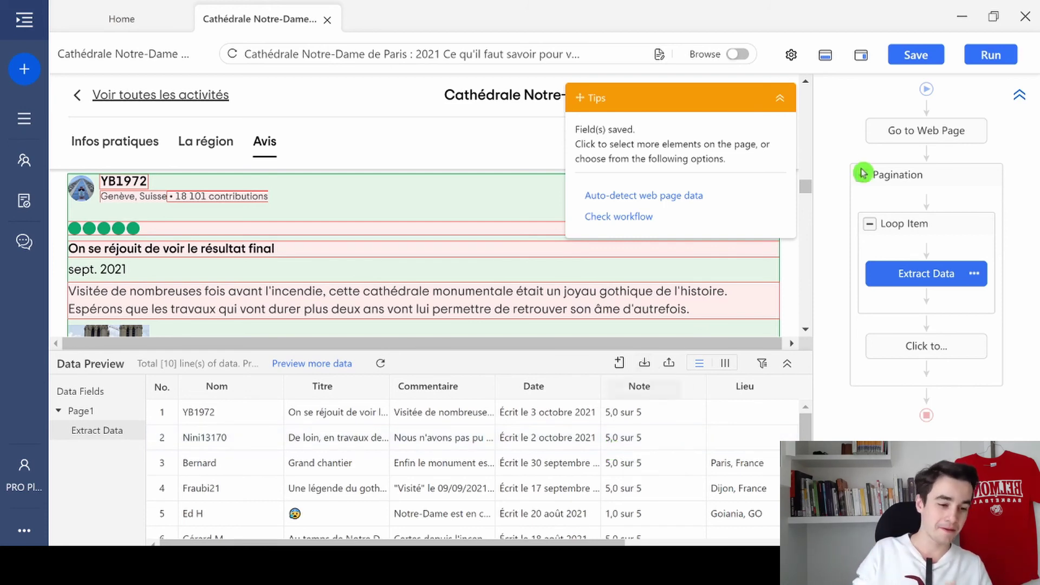
# Save the Notre-Dame review task and run it on the local device
pyautogui.click(903, 56)
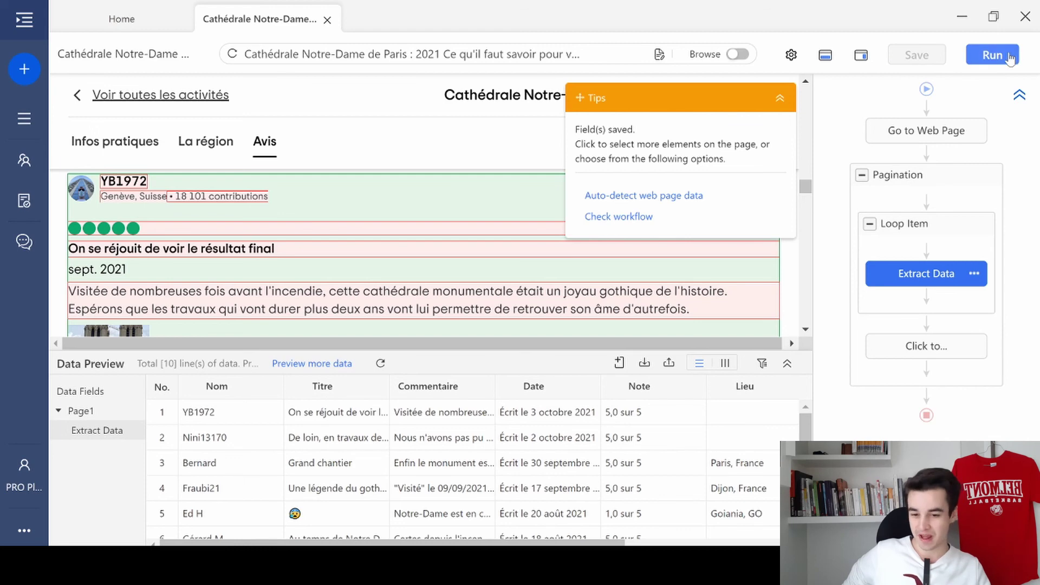
pyautogui.click(993, 54)
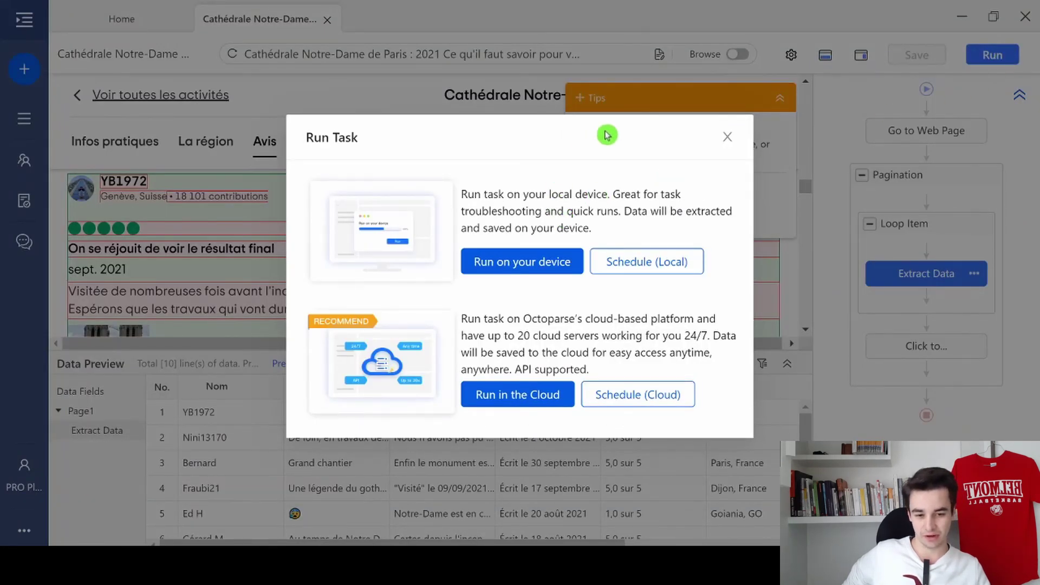
pyautogui.click(548, 265)
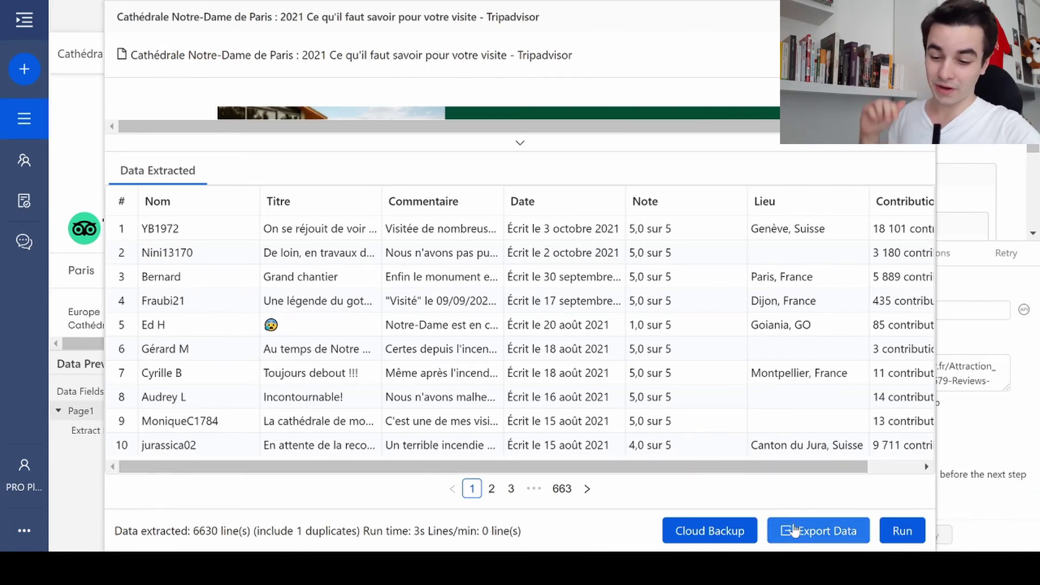
# Export the extracted review data with duplicates removed
pyautogui.click(812, 531)
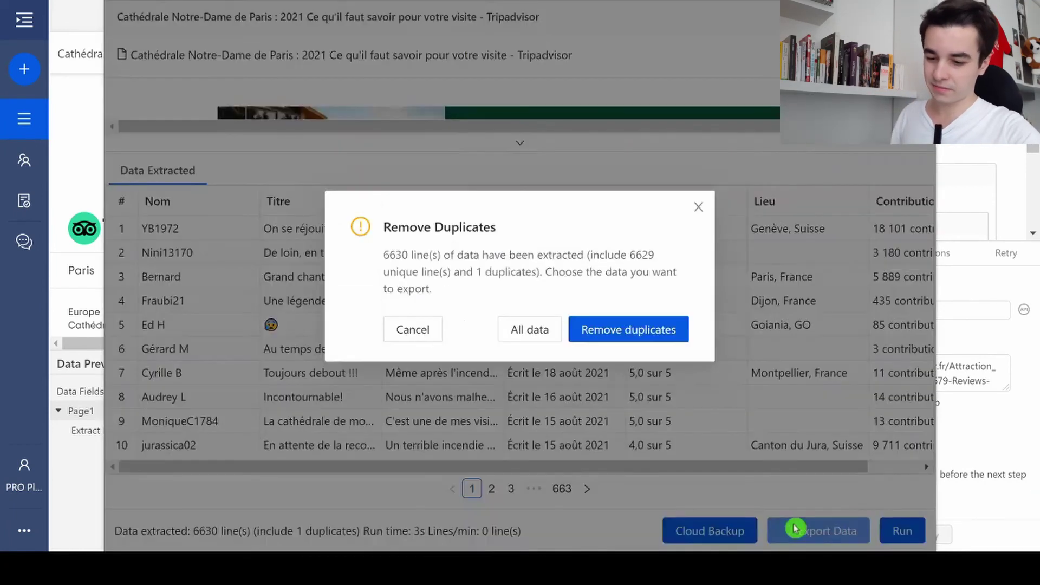
pyautogui.click(644, 332)
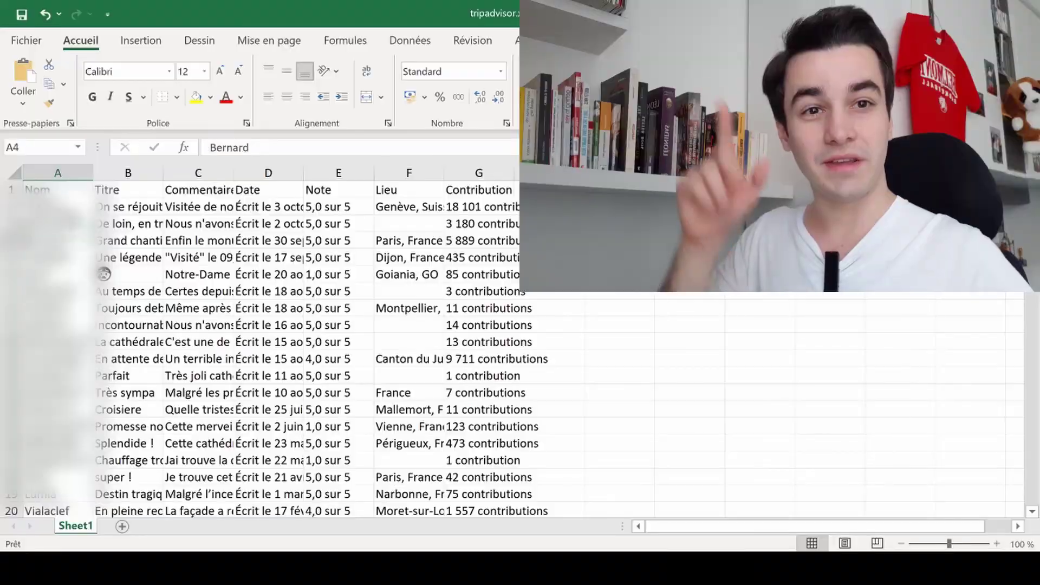
# Look through the exported review rows in the tripadvisor workbook in Excel, moving down column A to row 177
pyautogui.click(49, 495)
pyautogui.press('Down')
pyautogui.press('Down')
pyautogui.press('Down')
pyautogui.press('Down')
pyautogui.press('Down')
pyautogui.press('Down')
pyautogui.press('Down')
pyautogui.press('Down')
pyautogui.press('Down')
pyautogui.press('Down')
pyautogui.press('Down')
pyautogui.press('Down')
pyautogui.press('Down')
pyautogui.press('Down')
pyautogui.press('Down')
pyautogui.press('Down')
pyautogui.press('Down')
pyautogui.press('Down')
pyautogui.press('Down')
pyautogui.press('Down')
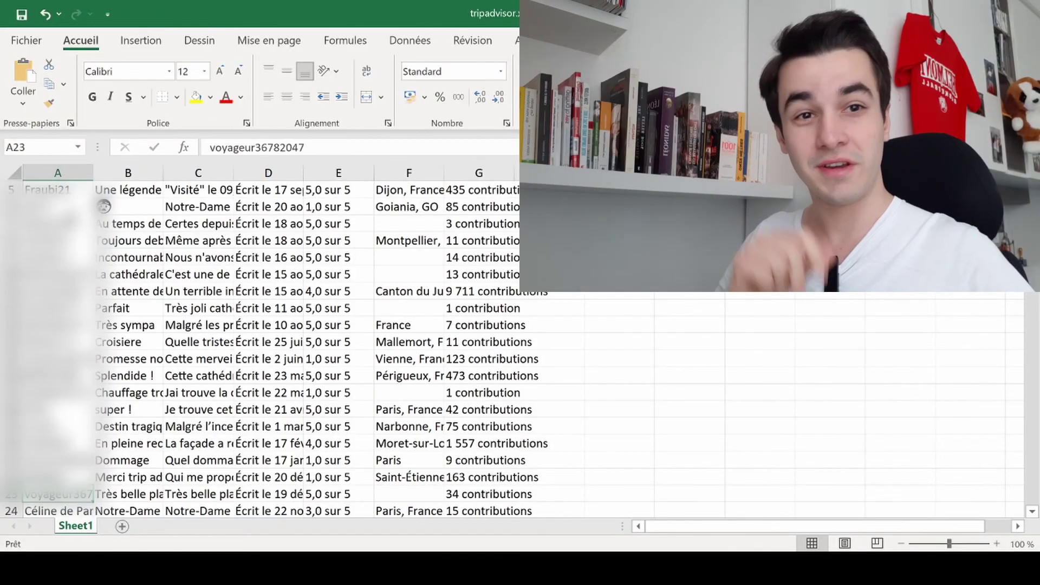
pyautogui.press('Down')
pyautogui.press('Down')
pyautogui.press('Down')
pyautogui.press('Down')
pyautogui.press('Down')
pyautogui.press('Down')
pyautogui.press('Down')
pyautogui.press('Down')
pyautogui.press('Down')
pyautogui.press('Down')
pyautogui.press('Down')
pyautogui.press('Down')
pyautogui.press('Down')
pyautogui.press('Down')
pyautogui.press('Down')
pyautogui.press('Down')
pyautogui.press('Down')
pyautogui.press('Down')
pyautogui.press('Down')
pyautogui.press('Down')
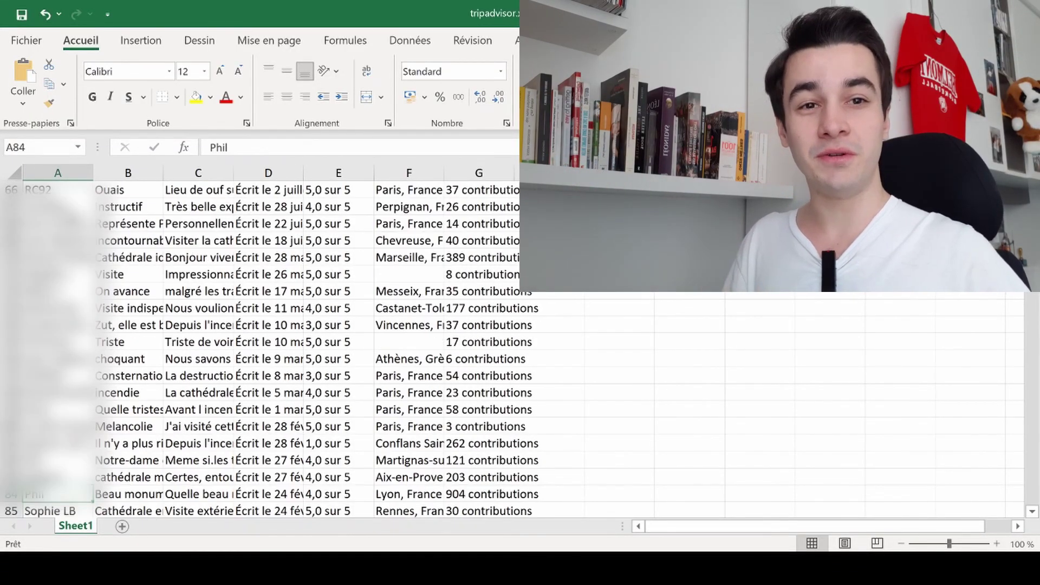
pyautogui.press('Down')
pyautogui.press('Down')
pyautogui.press('Down')
pyautogui.press('Down')
pyautogui.press('Down')
pyautogui.press('Down')
pyautogui.press('Down')
pyautogui.press('Down')
pyautogui.press('Down')
pyautogui.press('Down')
pyautogui.press('Down')
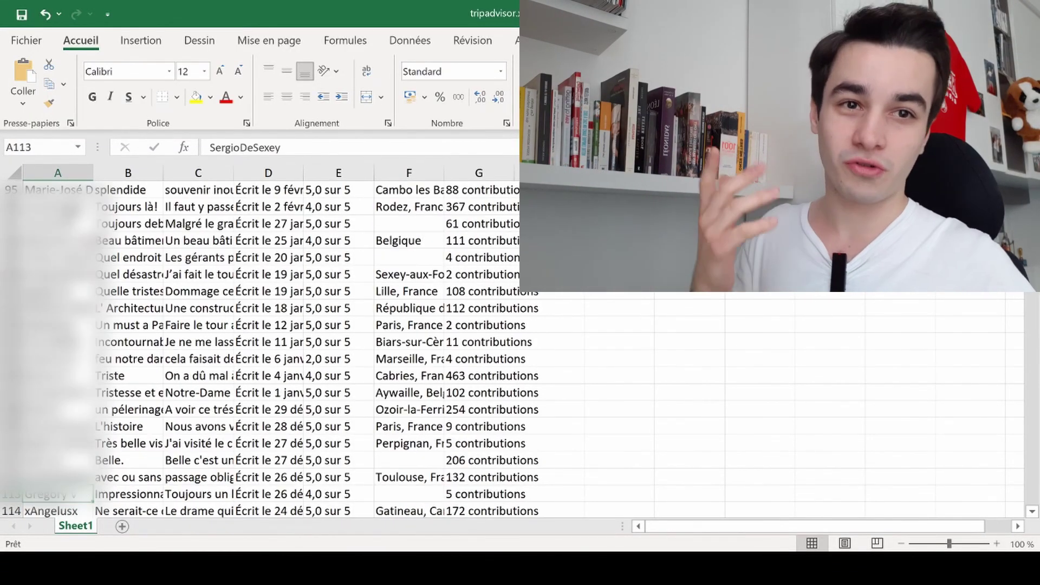
pyautogui.press('Down')
pyautogui.press('Down')
pyautogui.press('Down')
pyautogui.press('Down')
pyautogui.press('Down')
pyautogui.press('Down')
pyautogui.press('Down')
pyautogui.press('Down')
pyautogui.press('Down')
pyautogui.press('Down')
pyautogui.press('Down')
pyautogui.press('Down')
pyautogui.press('Down')
pyautogui.press('Down')
pyautogui.press('Down')
pyautogui.press('Down')
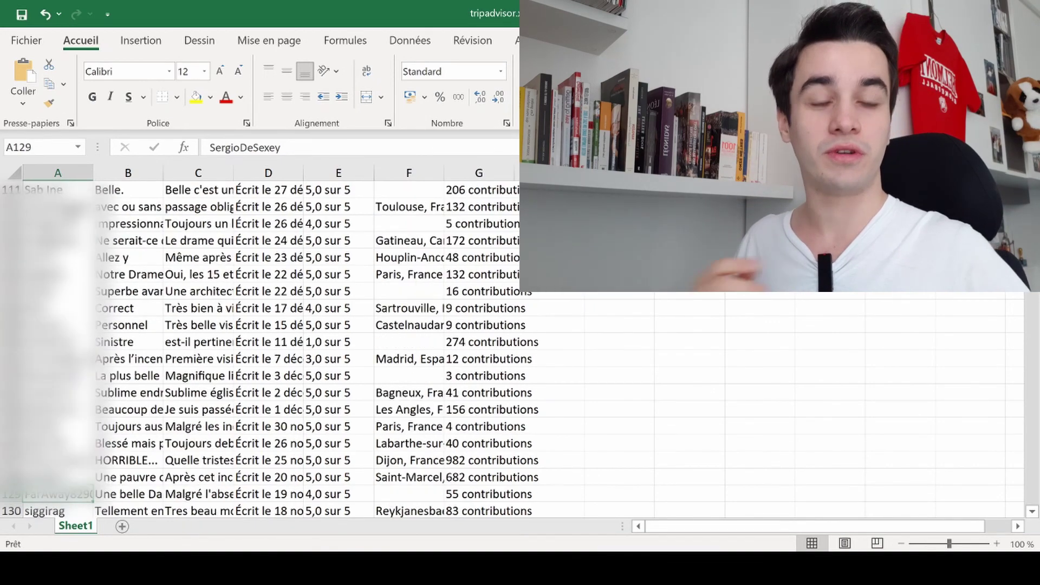
pyautogui.press('Down')
pyautogui.press('Down')
pyautogui.press('Down')
pyautogui.press('Down')
pyautogui.press('Down')
pyautogui.press('Down')
pyautogui.press('Down')
pyautogui.press('Down')
pyautogui.press('Down')
pyautogui.press('Down')
pyautogui.press('Down')
pyautogui.press('Down')
pyautogui.press('Down')
pyautogui.press('Down')
pyautogui.press('Down')
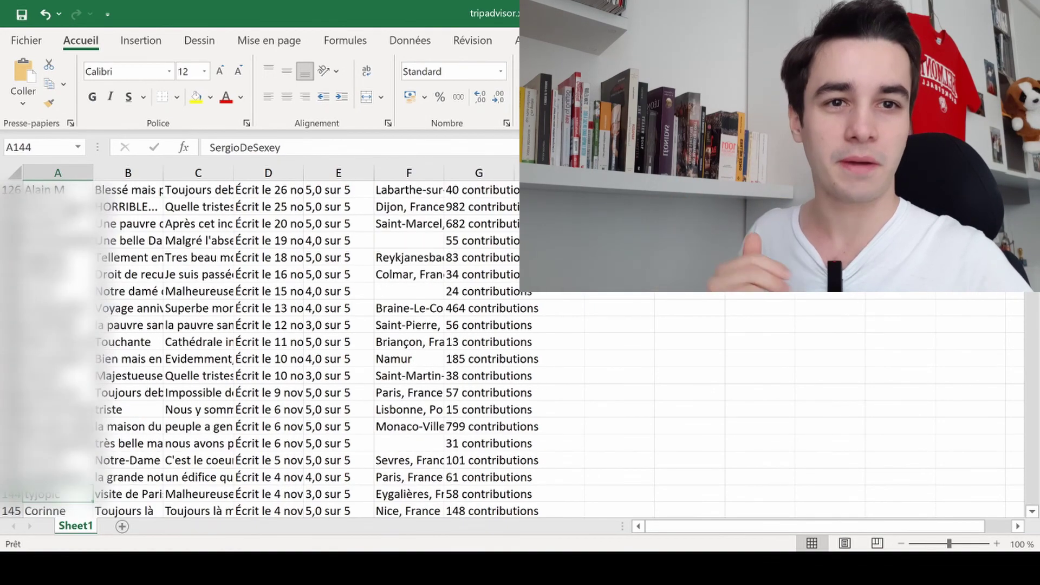
pyautogui.press('Down')
pyautogui.press('Down')
pyautogui.press('Down')
pyautogui.press('Down')
pyautogui.press('Down')
pyautogui.press('Down')
pyautogui.press('Down')
pyautogui.press('Down')
pyautogui.press('Down')
pyautogui.press('Down')
pyautogui.press('Down')
pyautogui.press('Down')
pyautogui.press('Down')
pyautogui.press('Down')
pyautogui.press('Down')
pyautogui.press('Down')
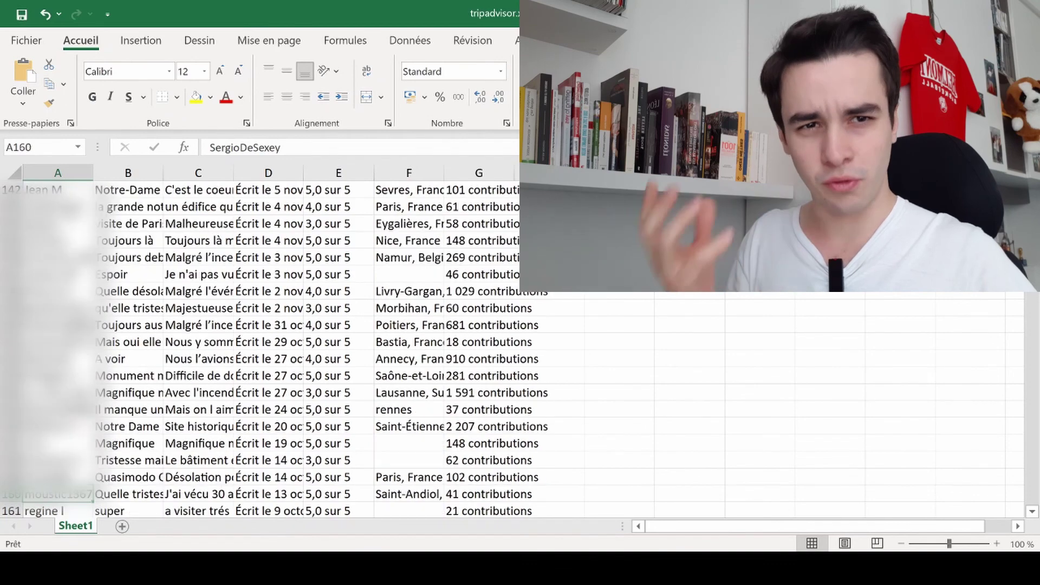
pyautogui.press('Down')
pyautogui.press('Down')
pyautogui.press('Down')
pyautogui.press('Down')
pyautogui.press('Down')
pyautogui.press('Down')
pyautogui.press('Down')
pyautogui.press('Down')
pyautogui.press('Down')
pyautogui.press('Down')
pyautogui.press('Down')
pyautogui.press('Down')
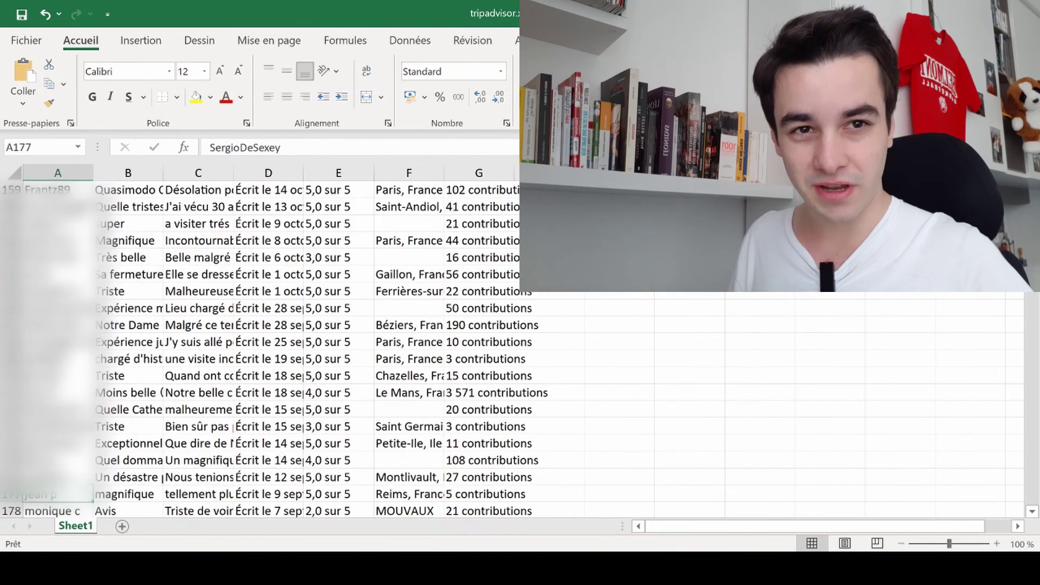
# Continue examining the exported review rows, moving down column A from row 177 to row 334
pyautogui.press('Down')
pyautogui.press('Down')
pyautogui.press('Down')
pyautogui.press('Down')
pyautogui.press('Down')
pyautogui.press('Down')
pyautogui.press('Down')
pyautogui.press('Down')
pyautogui.press('Down')
pyautogui.press('Down')
pyautogui.press('Down')
pyautogui.press('Down')
pyautogui.press('Down')
pyautogui.press('Down')
pyautogui.press('Down')
pyautogui.press('Down')
pyautogui.press('Down')
pyautogui.press('Down')
pyautogui.press('Down')
pyautogui.press('Down')
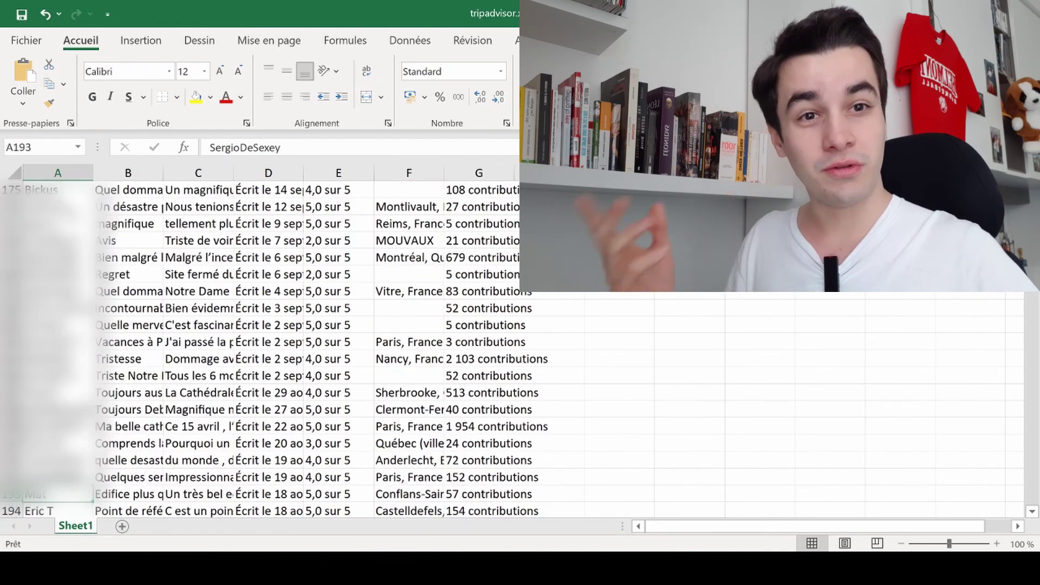
pyautogui.press('Down')
pyautogui.press('Down')
pyautogui.press('Down')
pyautogui.press('Down')
pyautogui.press('Down')
pyautogui.press('Down')
pyautogui.press('Down')
pyautogui.press('Down')
pyautogui.press('Down')
pyautogui.press('Down')
pyautogui.press('Down')
pyautogui.press('Down')
pyautogui.press('Down')
pyautogui.press('Down')
pyautogui.press('Down')
pyautogui.press('Down')
pyautogui.press('Down')
pyautogui.press('Down')
pyautogui.press('Down')
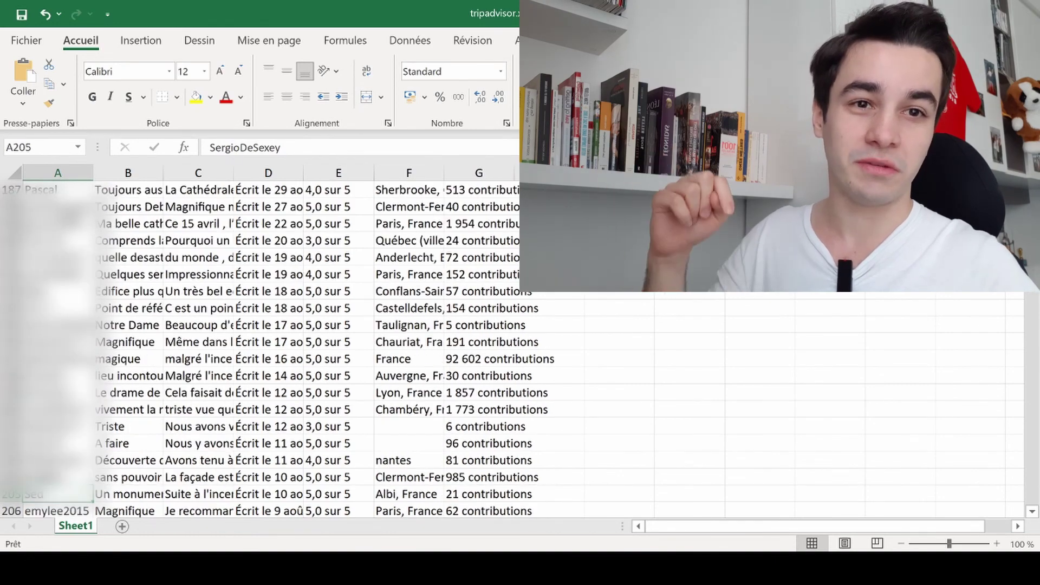
pyautogui.press('Down')
pyautogui.press('Down')
pyautogui.press('Down')
pyautogui.press('Down')
pyautogui.press('Down')
pyautogui.press('Down')
pyautogui.press('Down')
pyautogui.press('Down')
pyautogui.press('Down')
pyautogui.press('Down')
pyautogui.press('Down')
pyautogui.press('Down')
pyautogui.press('Down')
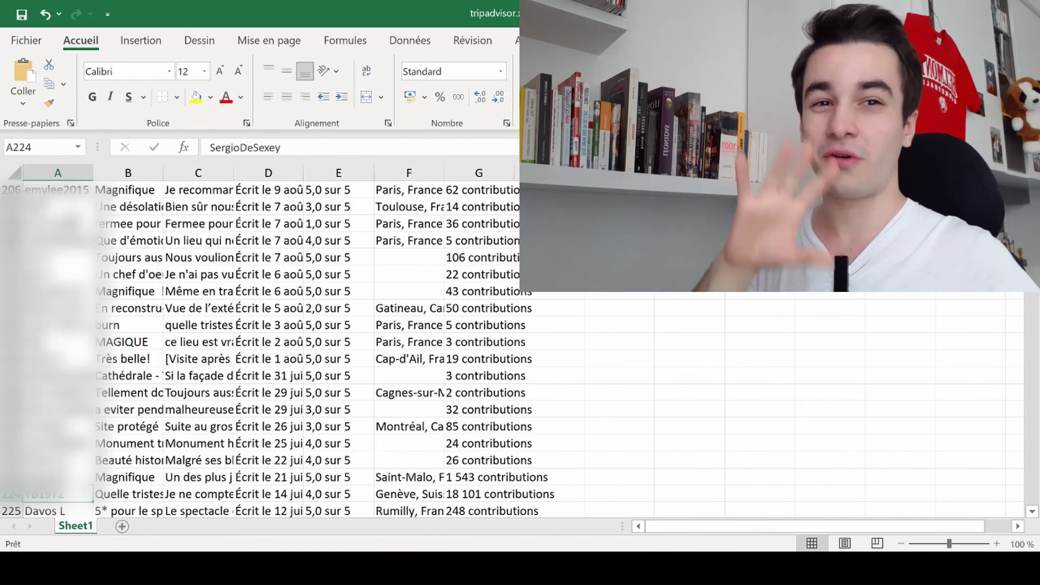
pyautogui.press('Down')
pyautogui.press('Down')
pyautogui.press('Down')
pyautogui.press('Down')
pyautogui.press('Down')
pyautogui.press('Down')
pyautogui.press('Down')
pyautogui.press('Down')
pyautogui.press('Down')
pyautogui.press('Down')
pyautogui.press('Down')
pyautogui.press('Down')
pyautogui.press('Down')
pyautogui.press('Down')
pyautogui.press('Down')
pyautogui.press('Down')
pyautogui.press('Down')
pyautogui.press('Down')
pyautogui.press('Down')
pyautogui.press('Down')
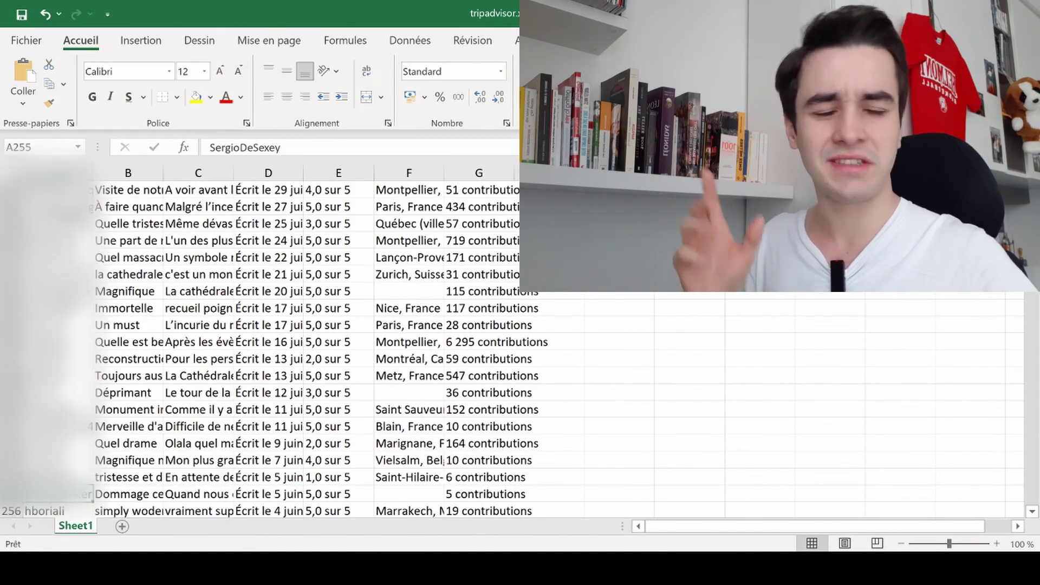
pyautogui.press('Down')
pyautogui.press('Down')
pyautogui.press('Down')
pyautogui.press('Down')
pyautogui.press('Down')
pyautogui.press('Down')
pyautogui.press('Down')
pyautogui.press('Down')
pyautogui.press('Down')
pyautogui.press('Down')
pyautogui.press('Down')
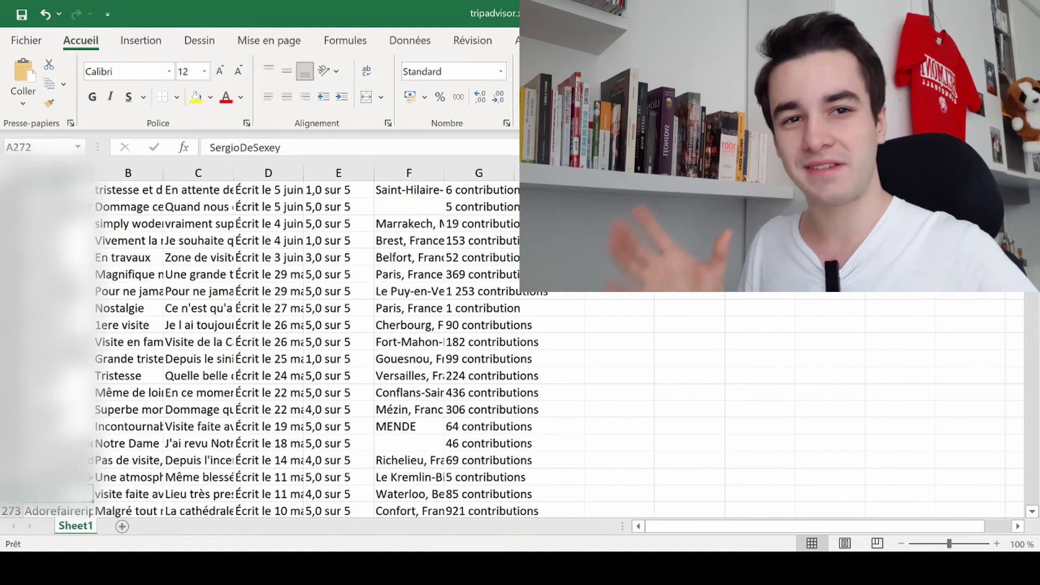
pyautogui.press('Down')
pyautogui.press('Down')
pyautogui.press('Down')
pyautogui.press('Down')
pyautogui.press('Down')
pyautogui.press('Down')
pyautogui.press('Down')
pyautogui.press('Down')
pyautogui.press('Down')
pyautogui.press('Down')
pyautogui.press('Down')
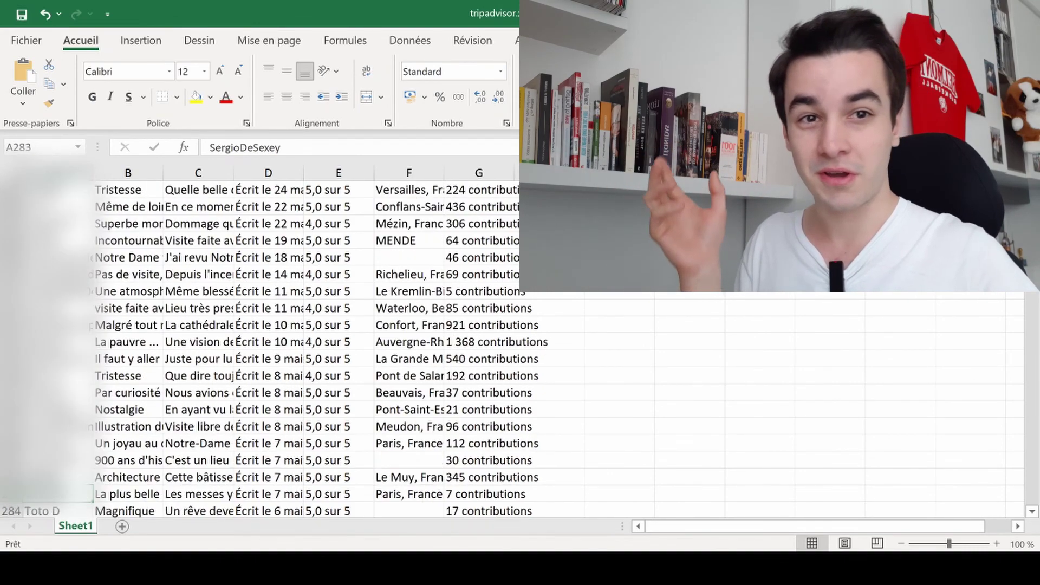
pyautogui.press('Down')
pyautogui.press('Down')
pyautogui.press('Down')
pyautogui.press('Down')
pyautogui.press('Down')
pyautogui.press('Down')
pyautogui.press('Down')
pyautogui.press('Down')
pyautogui.press('Down')
pyautogui.press('Down')
pyautogui.press('Down')
pyautogui.press('Down')
pyautogui.press('Down')
pyautogui.press('Down')
pyautogui.press('Down')
pyautogui.press('Down')
pyautogui.press('Down')
pyautogui.press('Down')
pyautogui.press('Down')
pyautogui.press('Down')
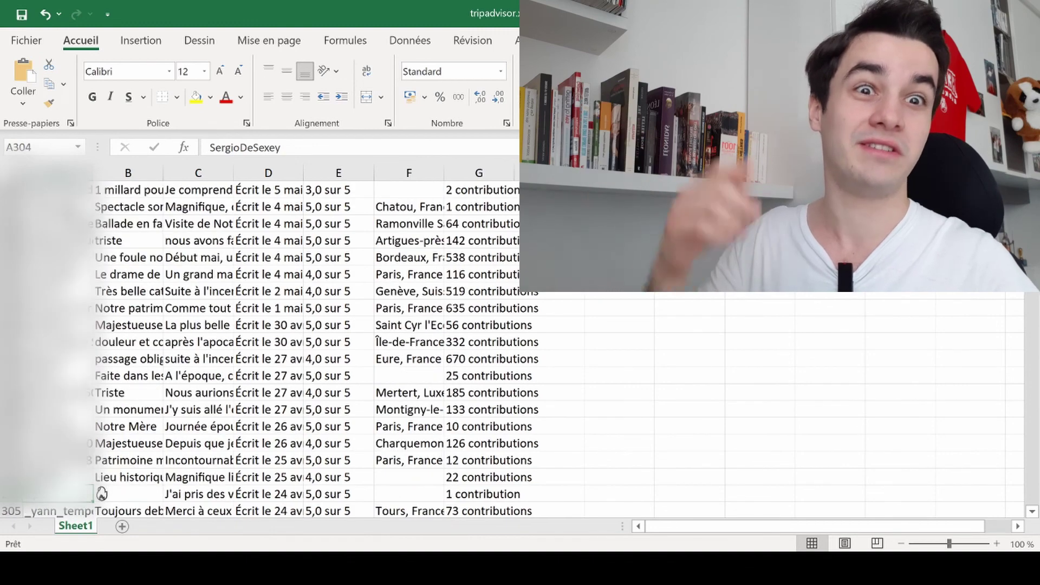
pyautogui.press('Down')
pyautogui.press('Down')
pyautogui.press('Down')
pyautogui.press('Down')
pyautogui.press('Down')
pyautogui.press('Down')
pyautogui.press('Down')
pyautogui.press('Down')
pyautogui.press('Down')
pyautogui.press('Down')
pyautogui.press('Down')
pyautogui.press('Down')
pyautogui.press('Down')
pyautogui.press('Down')
pyautogui.press('Down')
pyautogui.press('Down')
pyautogui.press('Down')
pyautogui.press('Down')
pyautogui.press('Down')
pyautogui.press('Down')
pyautogui.press('Down')
pyautogui.press('Down')
pyautogui.press('Down')
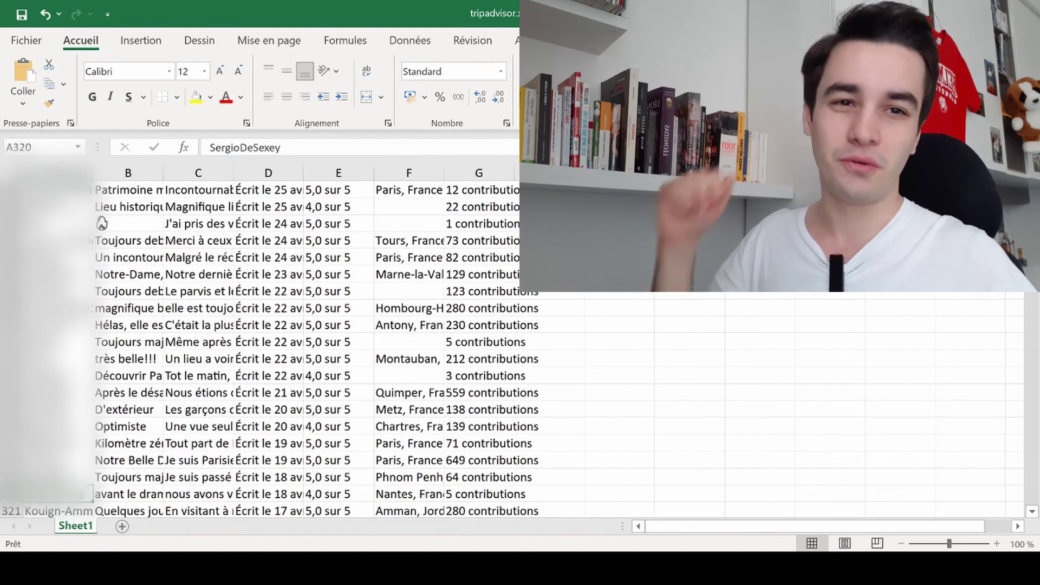
pyautogui.press('Down')
pyautogui.press('Down')
pyautogui.press('Down')
pyautogui.press('Down')
pyautogui.press('Down')
pyautogui.press('Down')
pyautogui.press('Down')
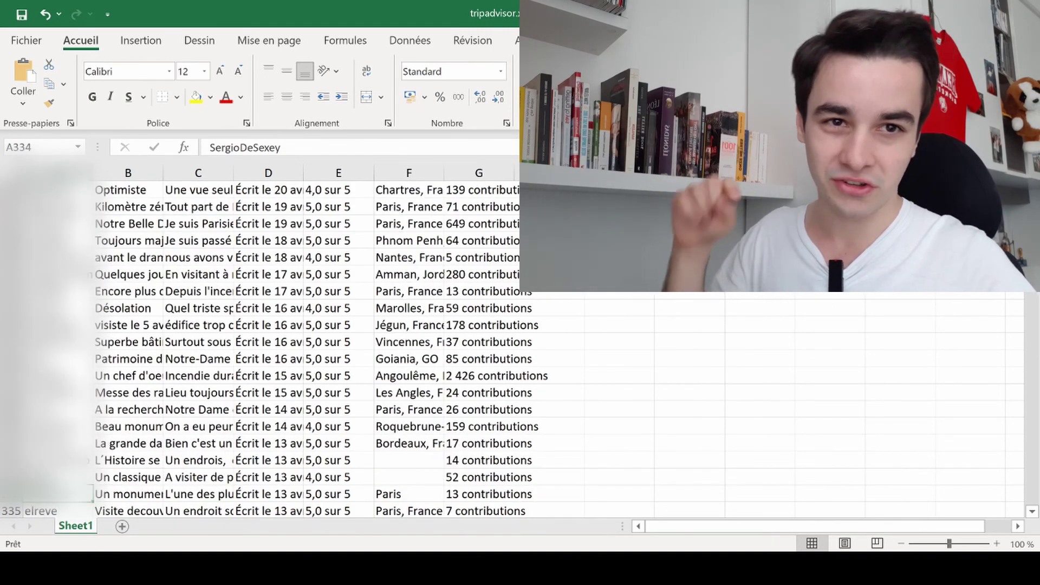
# Examine the remaining exported review rows, moving down column A from row 334 to row 451
pyautogui.press('Down')
pyautogui.press('Down')
pyautogui.press('Down')
pyautogui.press('Down')
pyautogui.press('Down')
pyautogui.press('Down')
pyautogui.press('Down')
pyautogui.press('Down')
pyautogui.press('Down')
pyautogui.press('Down')
pyautogui.press('Down')
pyautogui.press('Down')
pyautogui.press('Down')
pyautogui.press('Down')
pyautogui.press('Down')
pyautogui.press('Down')
pyautogui.press('Down')
pyautogui.press('Down')
pyautogui.press('Down')
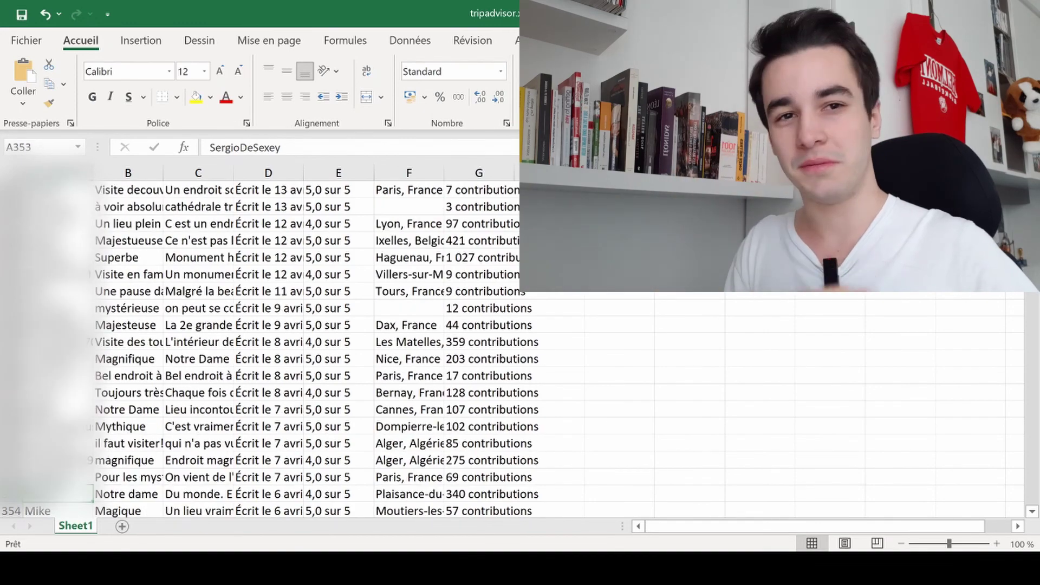
pyautogui.press('Down')
pyautogui.press('Down')
pyautogui.press('Down')
pyautogui.press('Down')
pyautogui.press('Down')
pyautogui.press('Down')
pyautogui.press('Down')
pyautogui.press('Down')
pyautogui.press('Down')
pyautogui.press('Down')
pyautogui.press('Down')
pyautogui.press('Down')
pyautogui.press('Down')
pyautogui.press('Down')
pyautogui.press('Down')
pyautogui.press('Down')
pyautogui.press('Down')
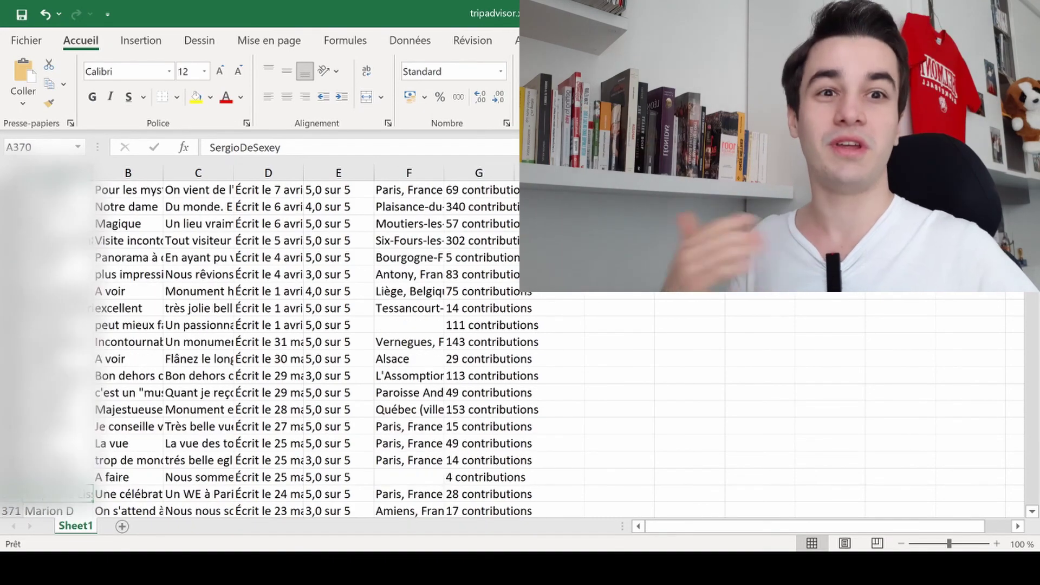
pyautogui.press('Down')
pyautogui.press('Down')
pyautogui.press('Down')
pyautogui.press('Down')
pyautogui.press('Down')
pyautogui.press('Down')
pyautogui.press('Down')
pyautogui.press('Down')
pyautogui.press('Down')
pyautogui.press('Down')
pyautogui.press('Down')
pyautogui.press('Down')
pyautogui.press('Down')
pyautogui.press('Down')
pyautogui.press('Down')
pyautogui.press('Down')
pyautogui.press('Down')
pyautogui.press('Down')
pyautogui.press('Down')
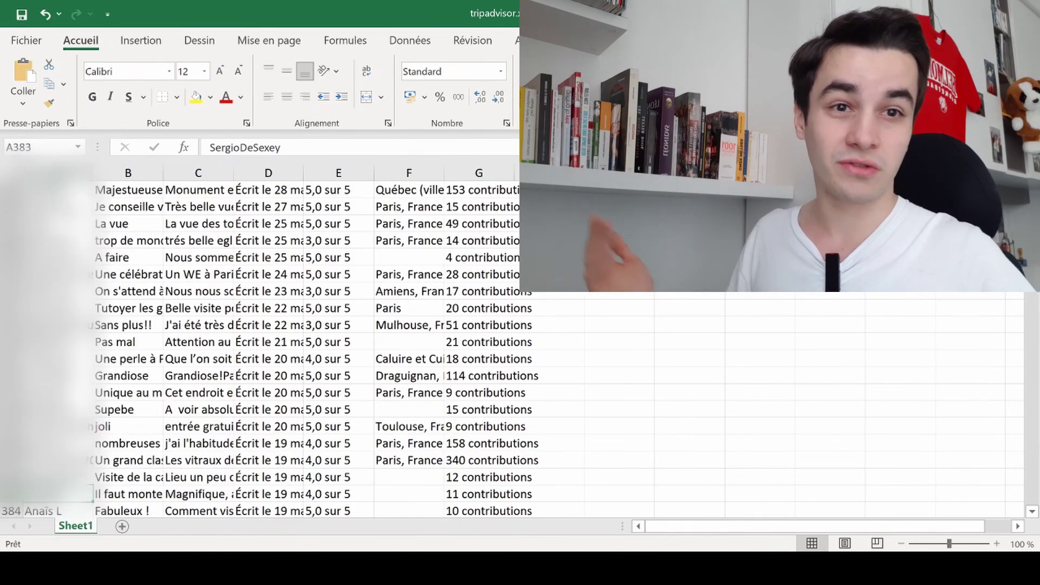
pyautogui.press('Down')
pyautogui.press('Down')
pyautogui.press('Down')
pyautogui.press('Down')
pyautogui.press('Down')
pyautogui.press('Down')
pyautogui.press('Down')
pyautogui.press('Down')
pyautogui.press('Down')
pyautogui.press('Down')
pyautogui.press('Down')
pyautogui.press('Down')
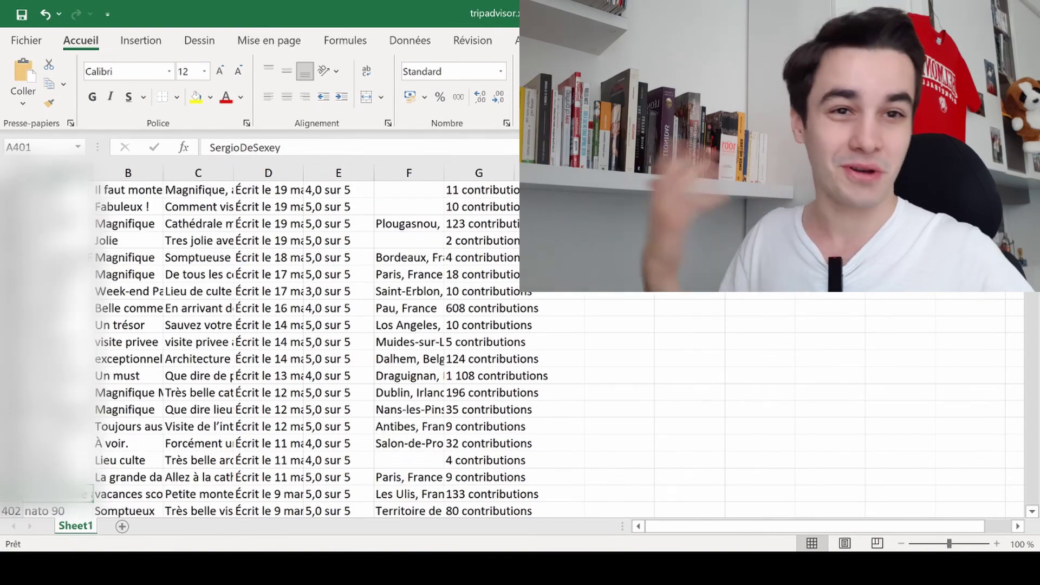
pyautogui.press('Down')
pyautogui.press('Down')
pyautogui.press('Down')
pyautogui.press('Down')
pyautogui.press('Down')
pyautogui.press('Down')
pyautogui.press('Down')
pyautogui.press('Down')
pyautogui.press('Down')
pyautogui.press('Down')
pyautogui.press('Down')
pyautogui.press('Down')
pyautogui.press('Down')
pyautogui.press('Down')
pyautogui.press('Down')
pyautogui.press('Down')
pyautogui.press('Down')
pyautogui.press('Down')
pyautogui.press('Down')
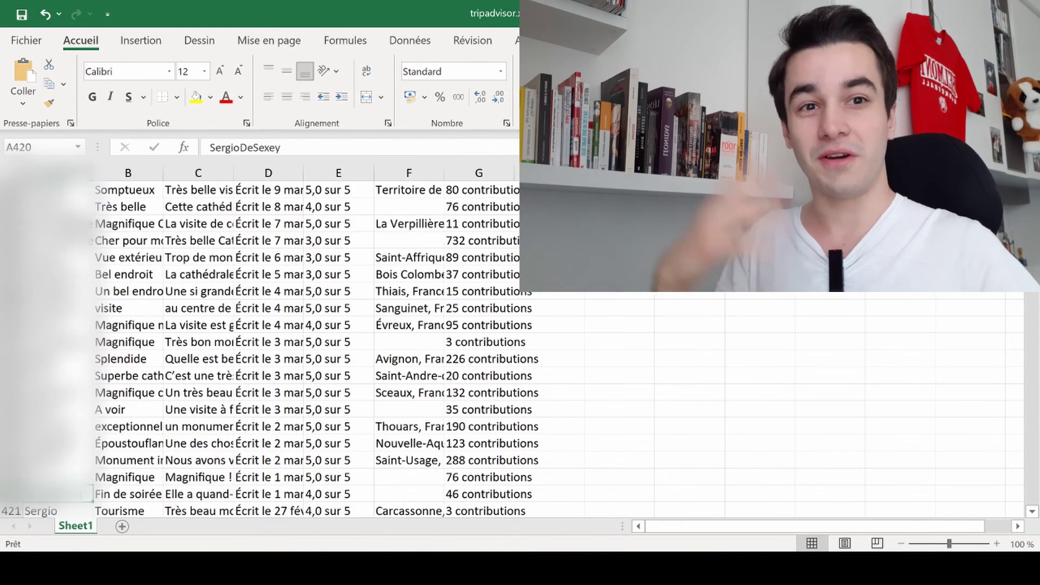
pyautogui.press('Down')
pyautogui.press('Down')
pyautogui.press('Down')
pyautogui.press('Down')
pyautogui.press('Down')
pyautogui.press('Down')
pyautogui.press('Down')
pyautogui.press('Down')
pyautogui.press('Down')
pyautogui.press('Down')
pyautogui.press('Down')
pyautogui.press('Down')
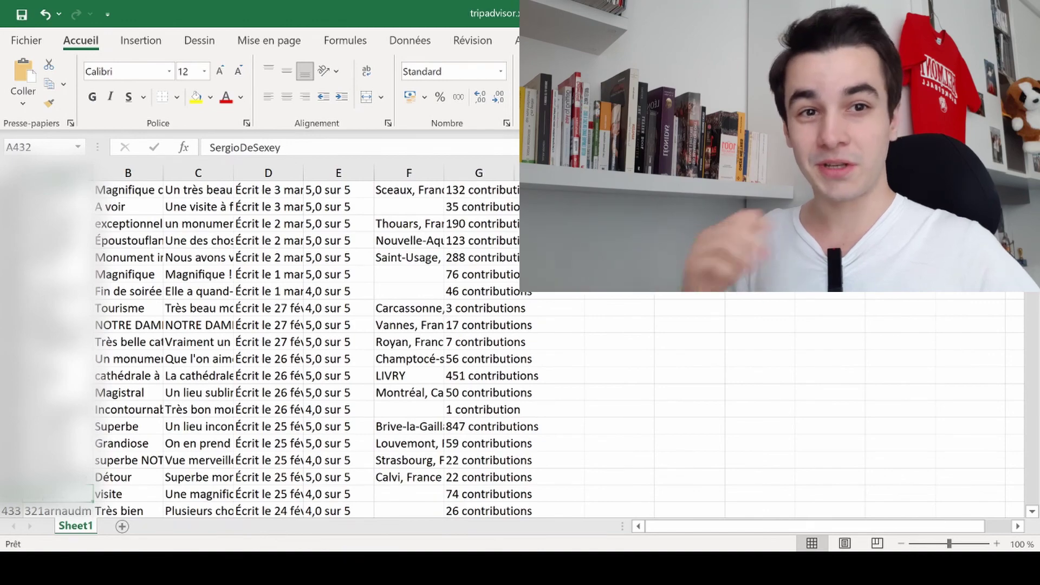
pyautogui.press('Down')
pyautogui.press('Down')
pyautogui.press('Down')
pyautogui.press('Down')
pyautogui.press('Down')
pyautogui.press('Down')
pyautogui.press('Down')
pyautogui.press('Down')
pyautogui.press('Down')
pyautogui.press('Down')
pyautogui.press('Down')
pyautogui.press('Down')
pyautogui.press('Down')
pyautogui.press('Down')
pyautogui.press('Down')
pyautogui.press('Down')
pyautogui.press('Down')
pyautogui.press('Down')
pyautogui.press('Down')
pyautogui.press('Down')
pyautogui.press('Down')
pyautogui.press('Down')
pyautogui.press('Down')
pyautogui.press('Down')
pyautogui.press('Down')
pyautogui.press('Down')
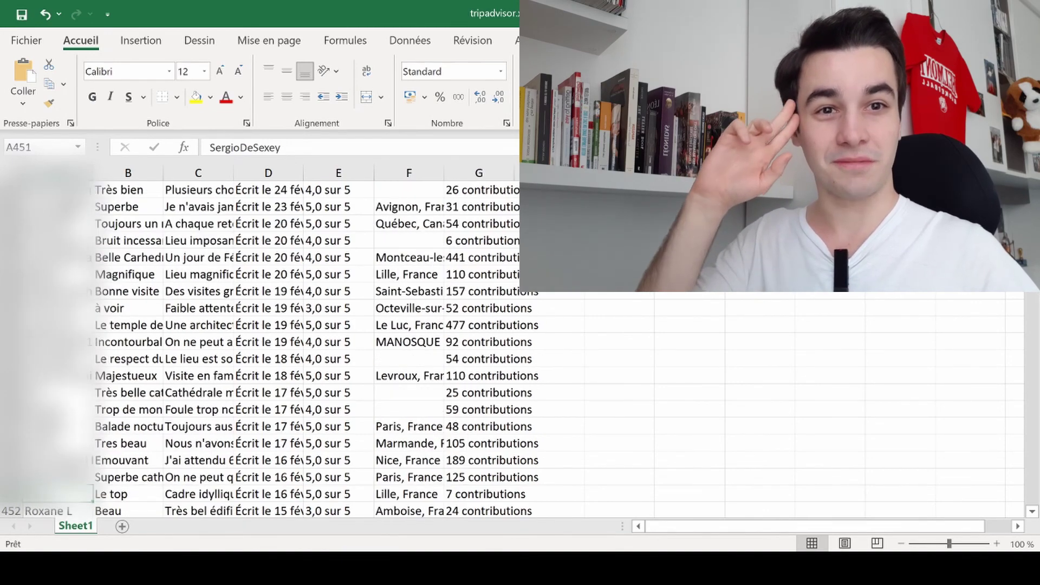